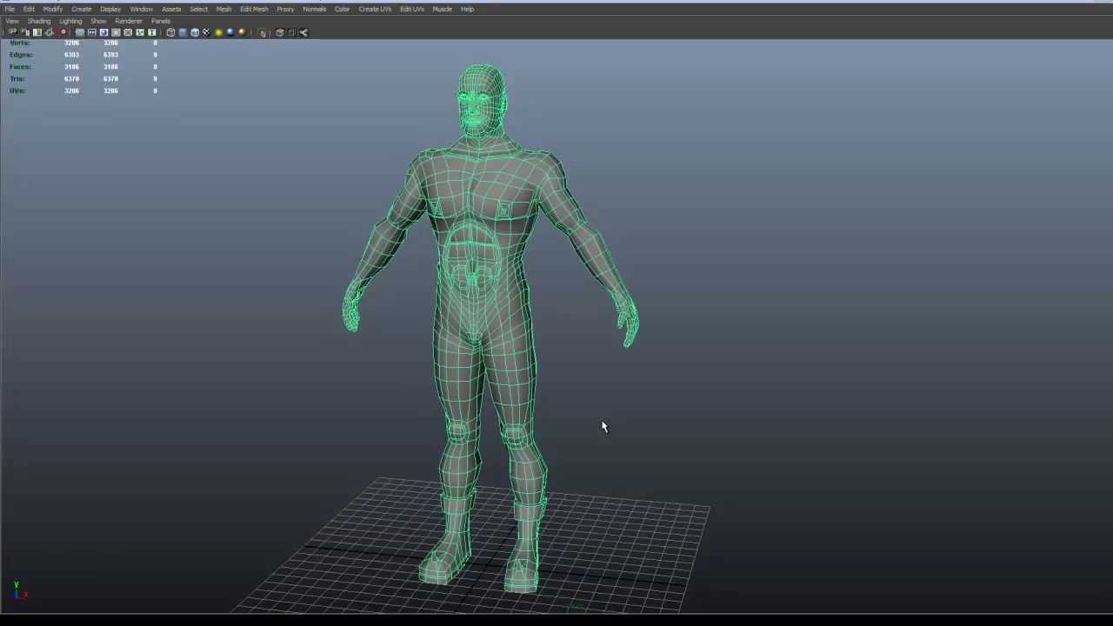
Apply a planar UV mapping to the whole character mesh.
mouse_move(606, 421)
left_mouse_down("alt")
mouse_move(365, 417)
mouse_move(644, 422)
mouse_move(614, 419)
left_mouse_up("alt")
right_click_drag(549, 503, 543, 393)
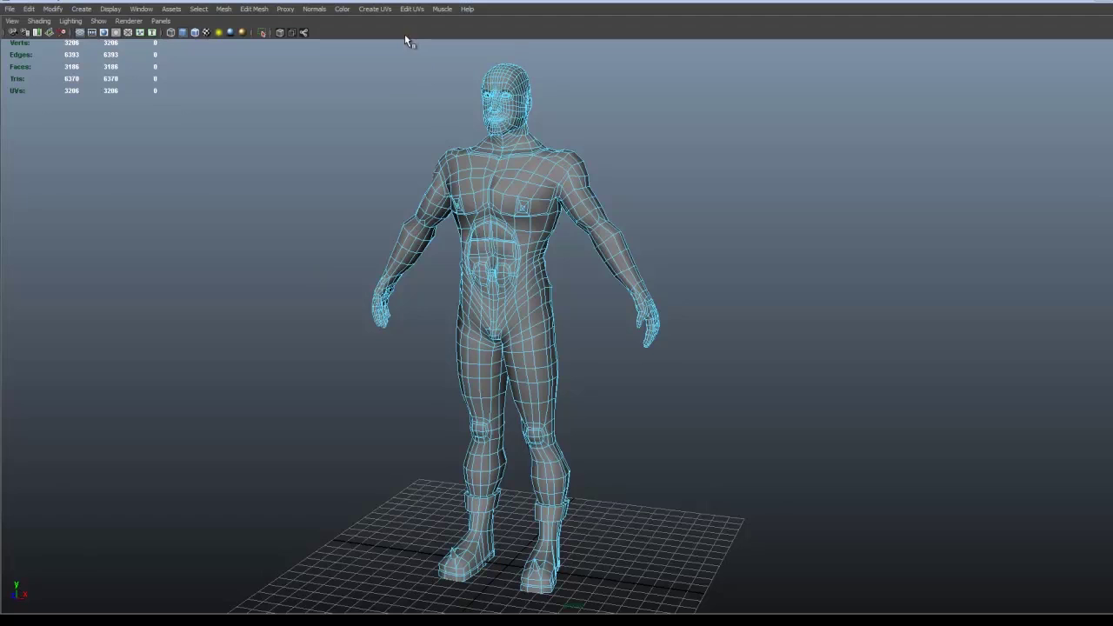
right_click_drag(492, 135, 525, 122)
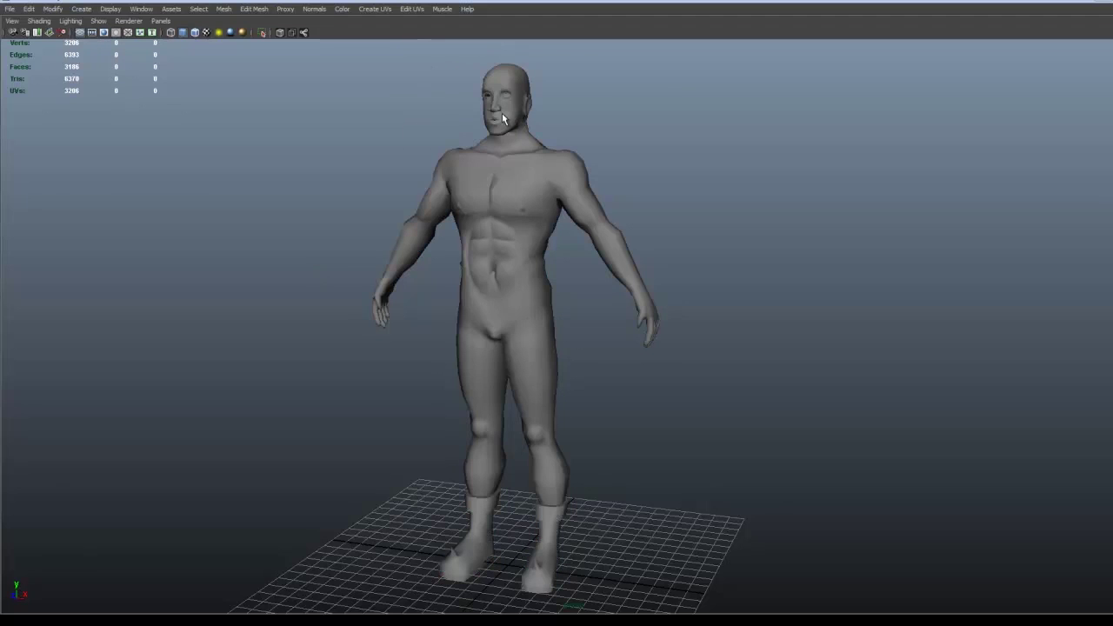
left_click(502, 113)
left_click(380, 9)
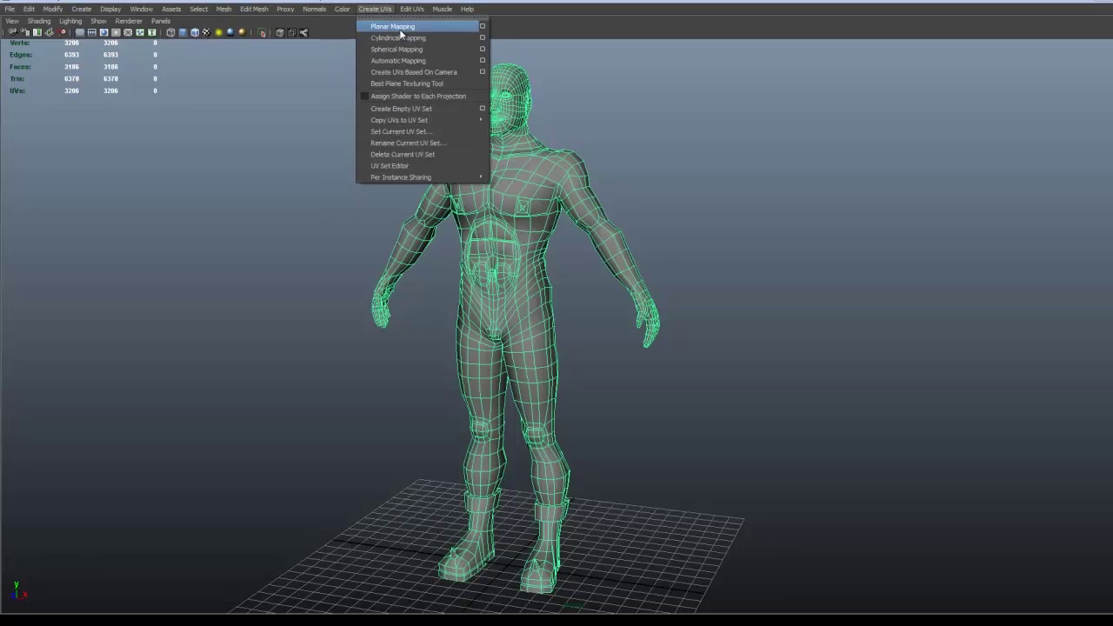
left_click(399, 29)
Switch the workspace to the saved Persp/UV Texture Editor layout.
left_click(135, 10)
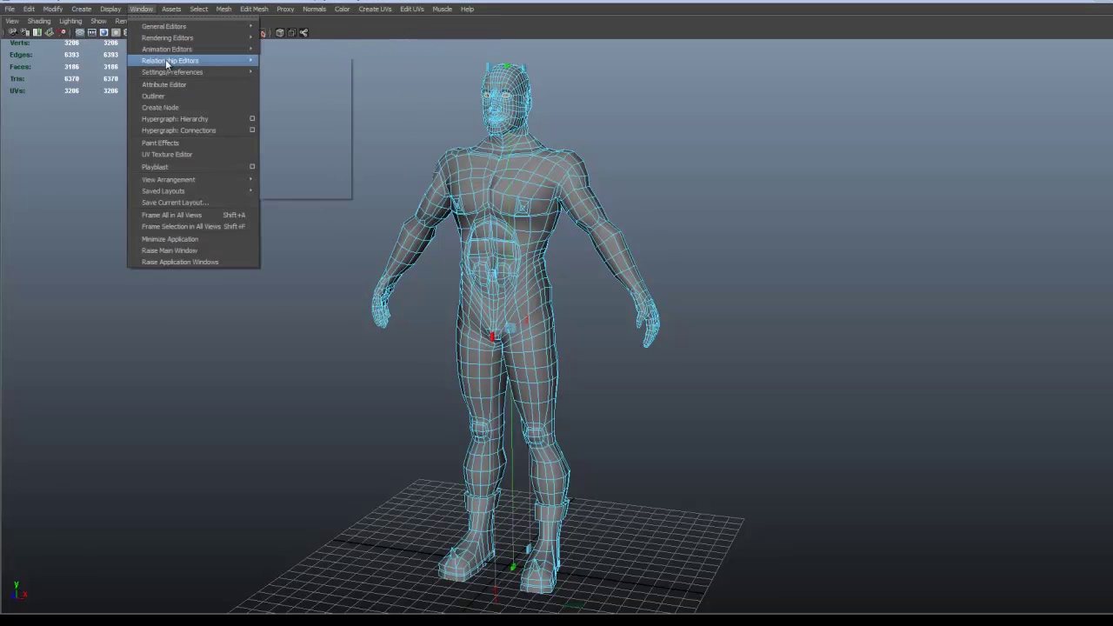
mouse_move(237, 187)
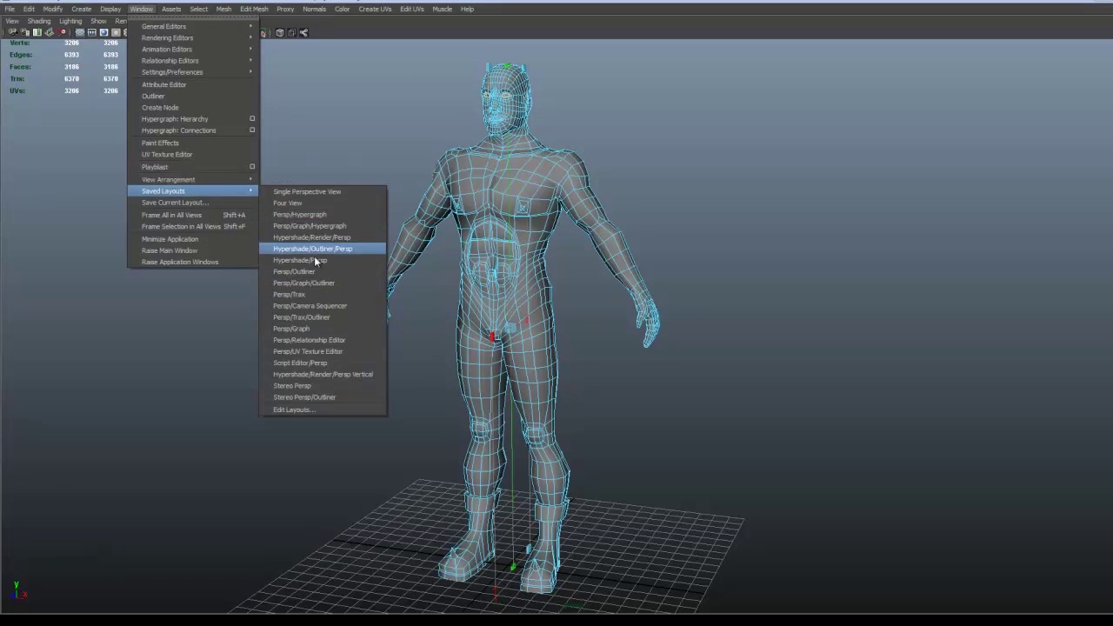
left_click(335, 351)
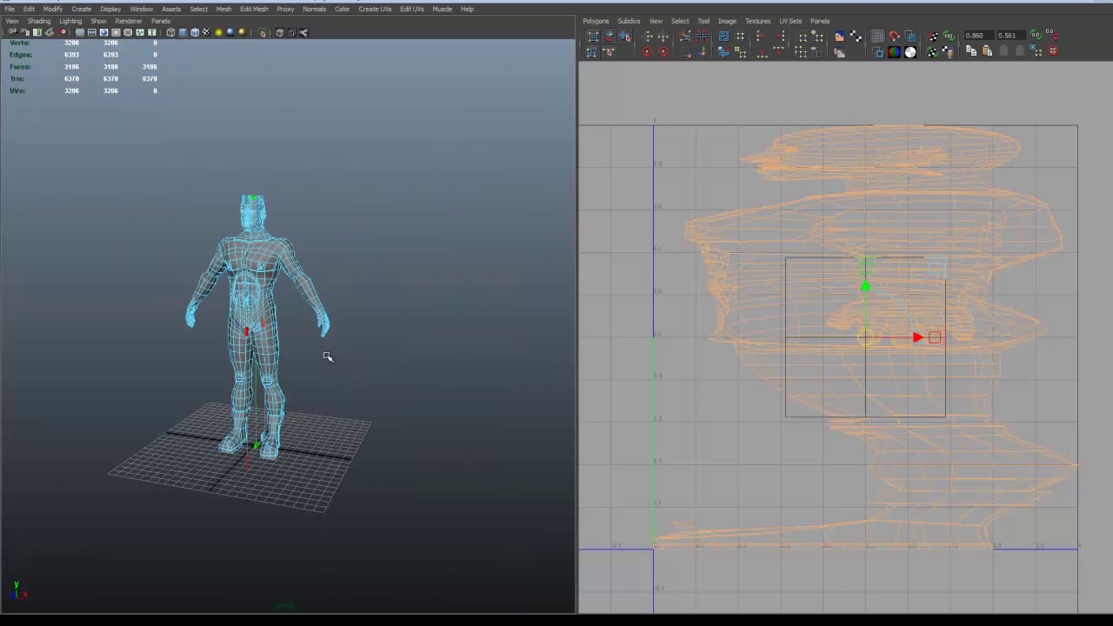
right_click_drag(316, 336, 437, 353, "alt")
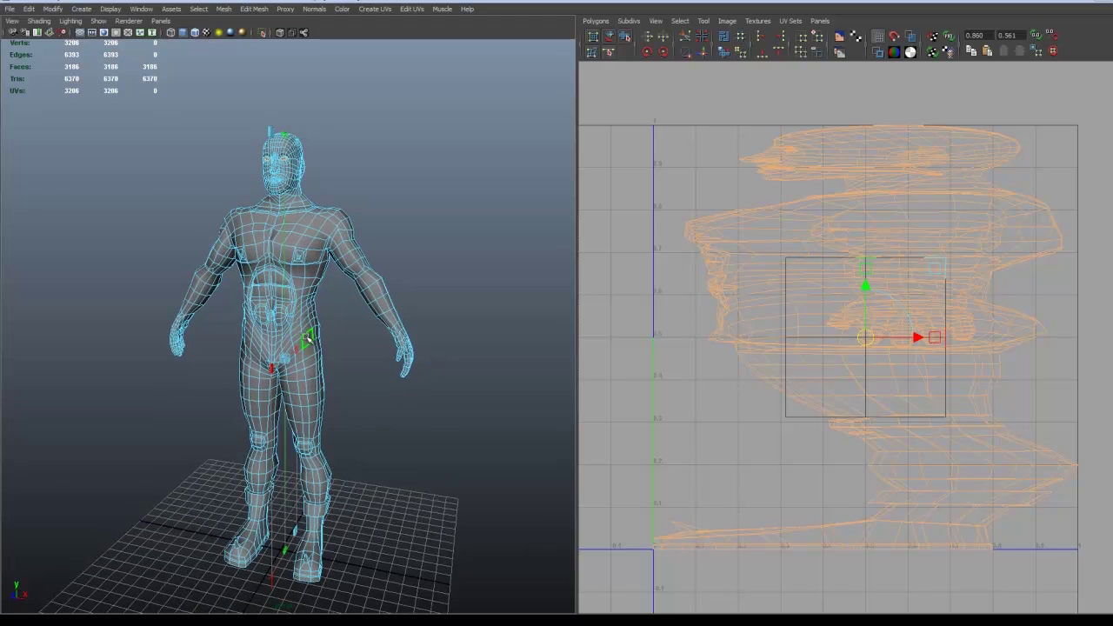
Assign a new Lambert material to the whole character and map a checker texture to its color.
right_click_drag(309, 346, 334, 339)
left_click(312, 333)
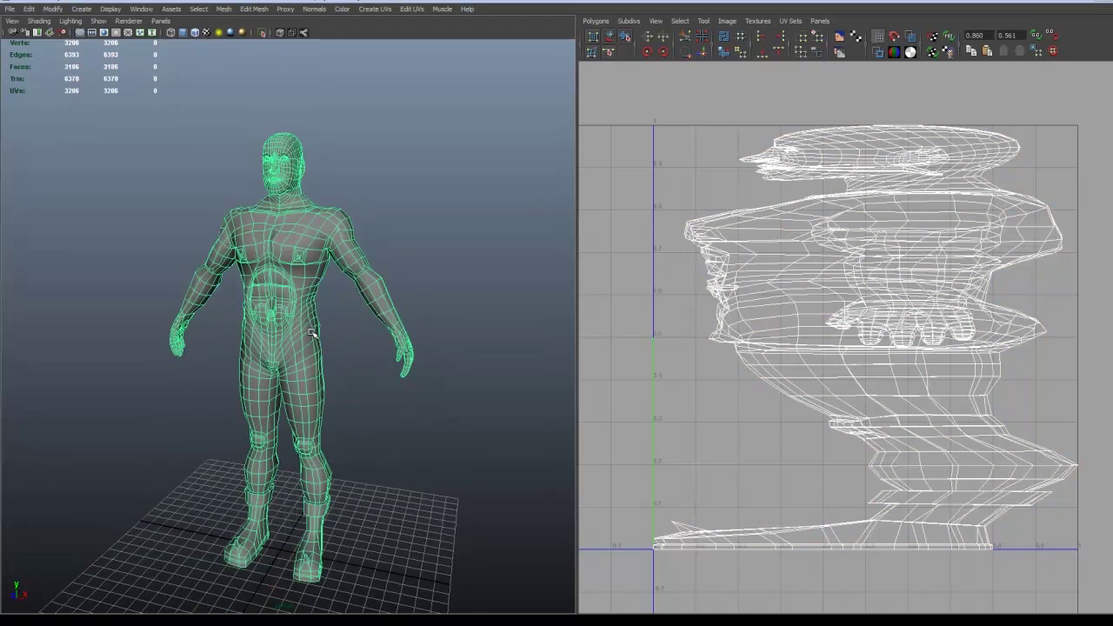
right_click(305, 334)
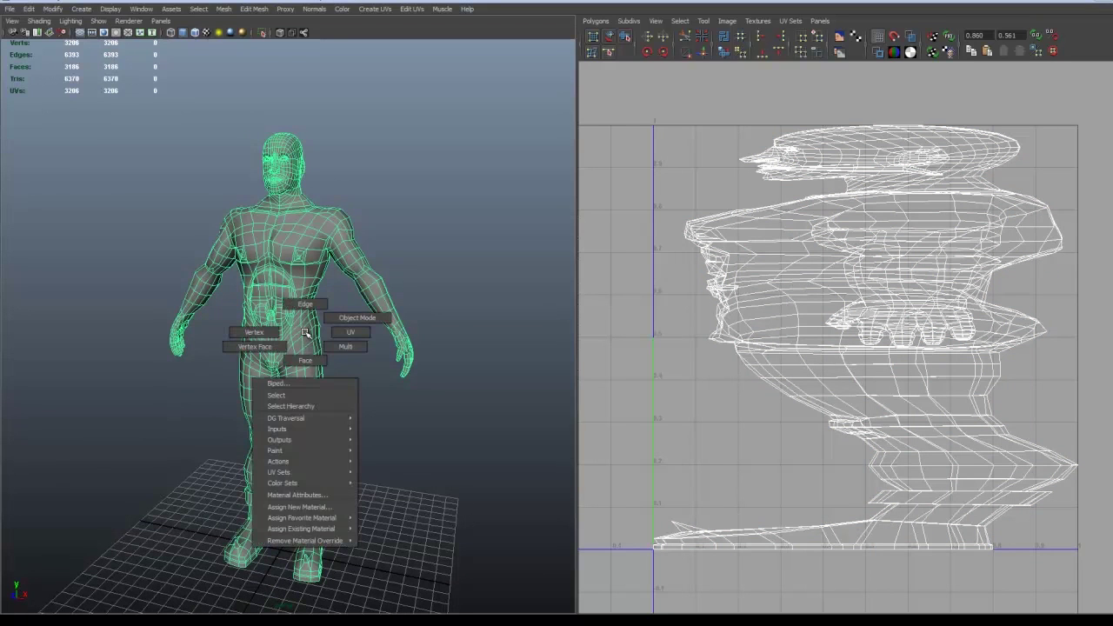
left_click(348, 518)
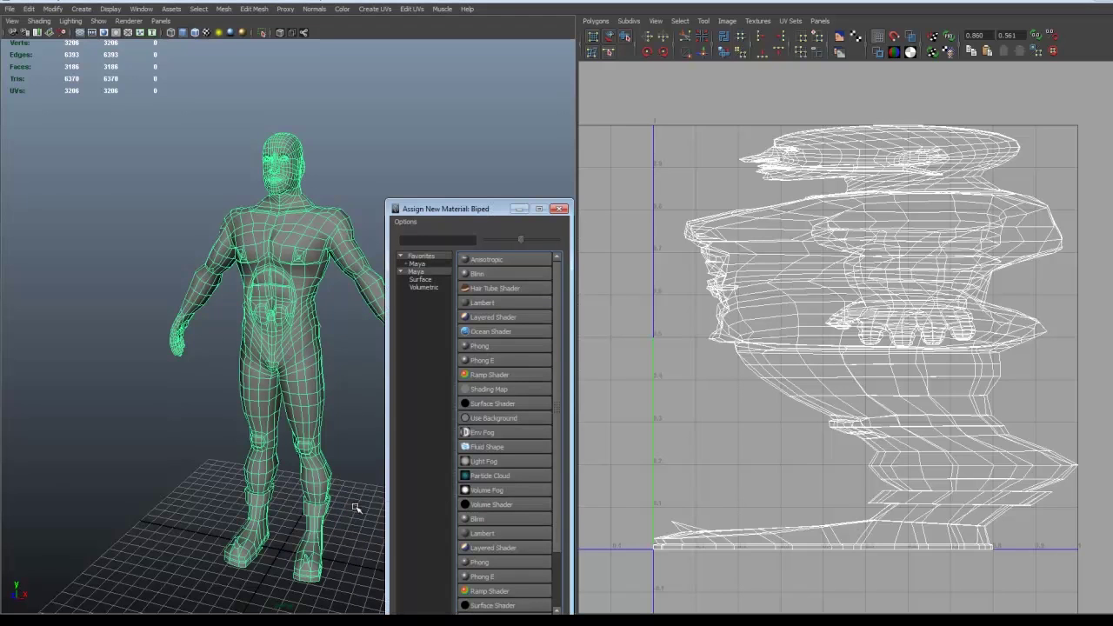
left_click(482, 301)
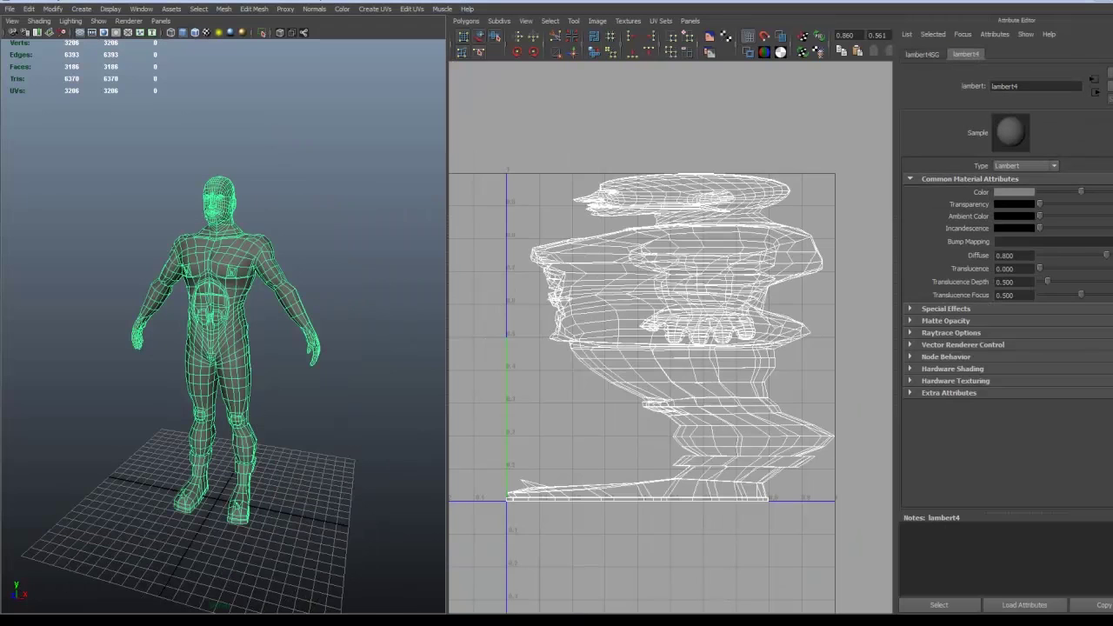
left_click(1112, 192)
left_click(500, 273)
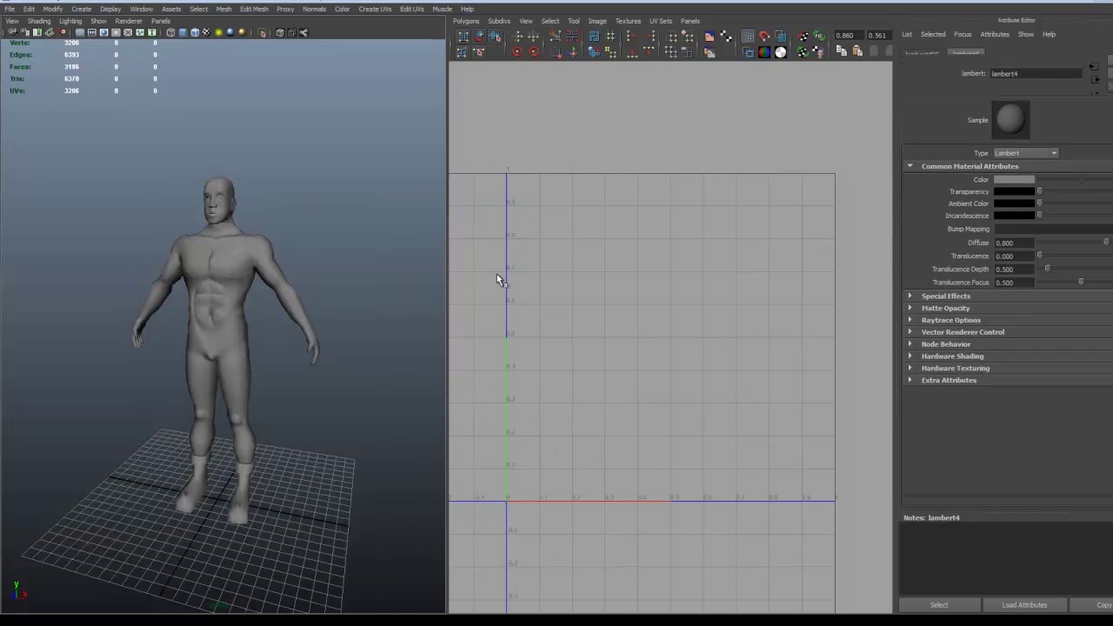
Set the perspective view's renderer to Viewport 2.0 to display the checker pattern on the character.
left_click(221, 282)
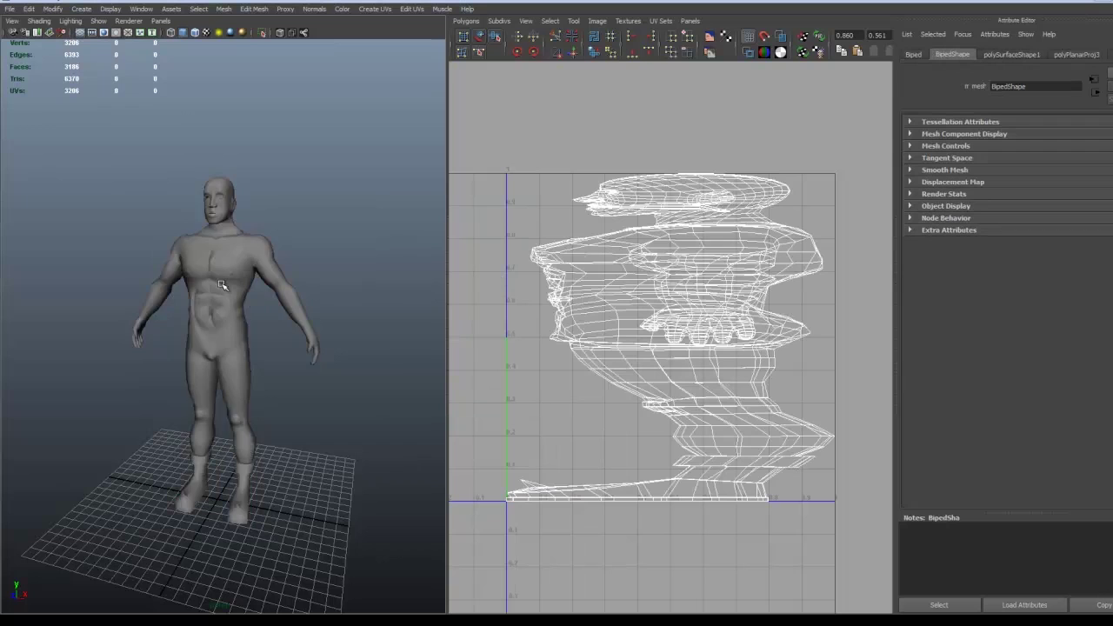
left_click(128, 21)
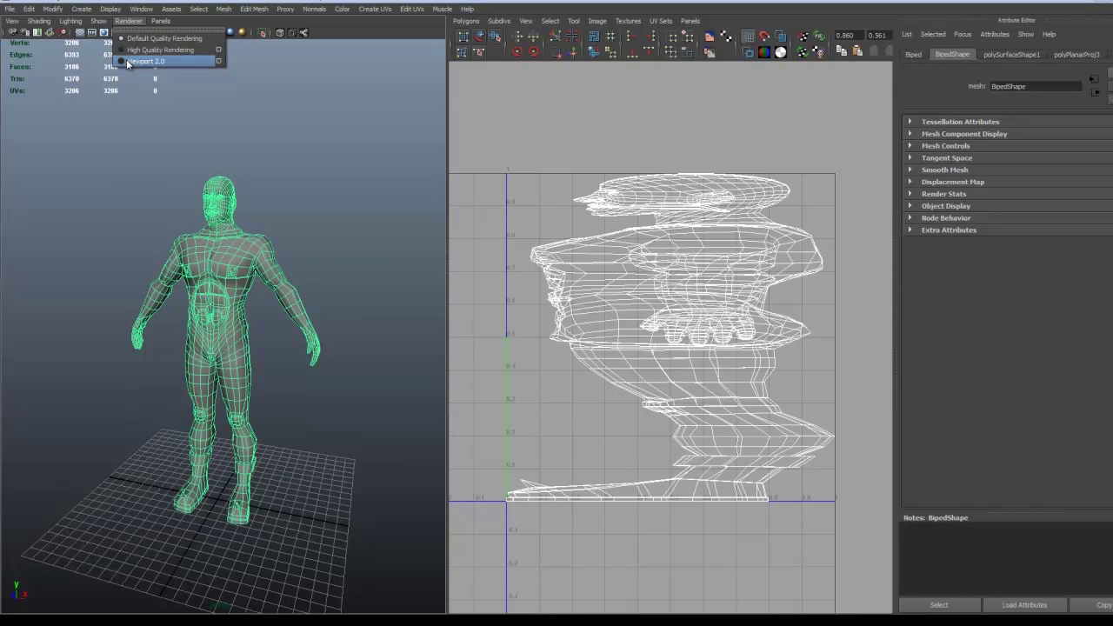
left_click(126, 60)
scroll(269, 306, "up", 3)
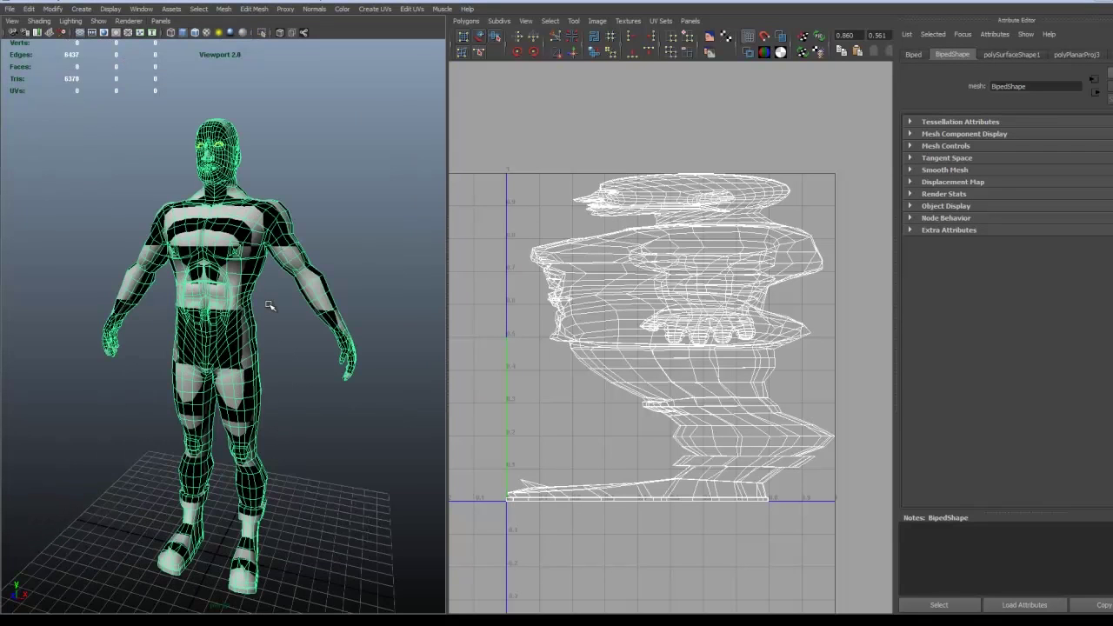
mouse_move(275, 303)
left_mouse_down("alt")
mouse_move(81, 294)
mouse_move(90, 312)
mouse_move(141, 320)
mouse_move(277, 306)
left_mouse_up("alt")
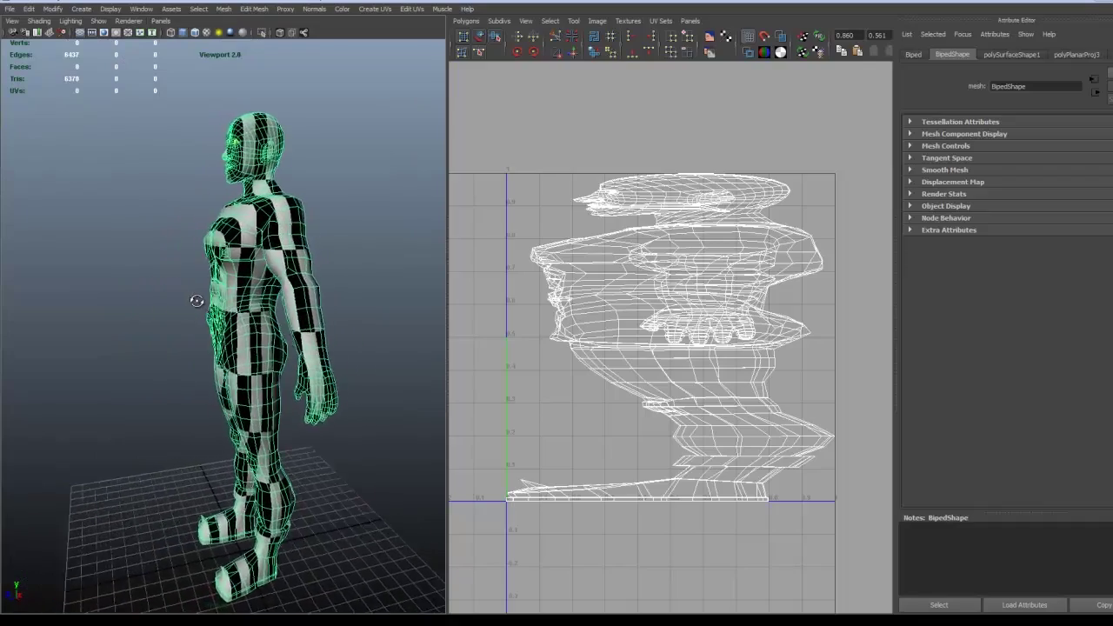
Try cutting the UVs along the edge loops where both lower legs meet the boot cuffs.
middle_click_drag(278, 306, 299, 233, "alt")
right_click_drag(229, 391, 333, 398, "alt")
middle_click_drag(333, 397, 246, 300, "alt")
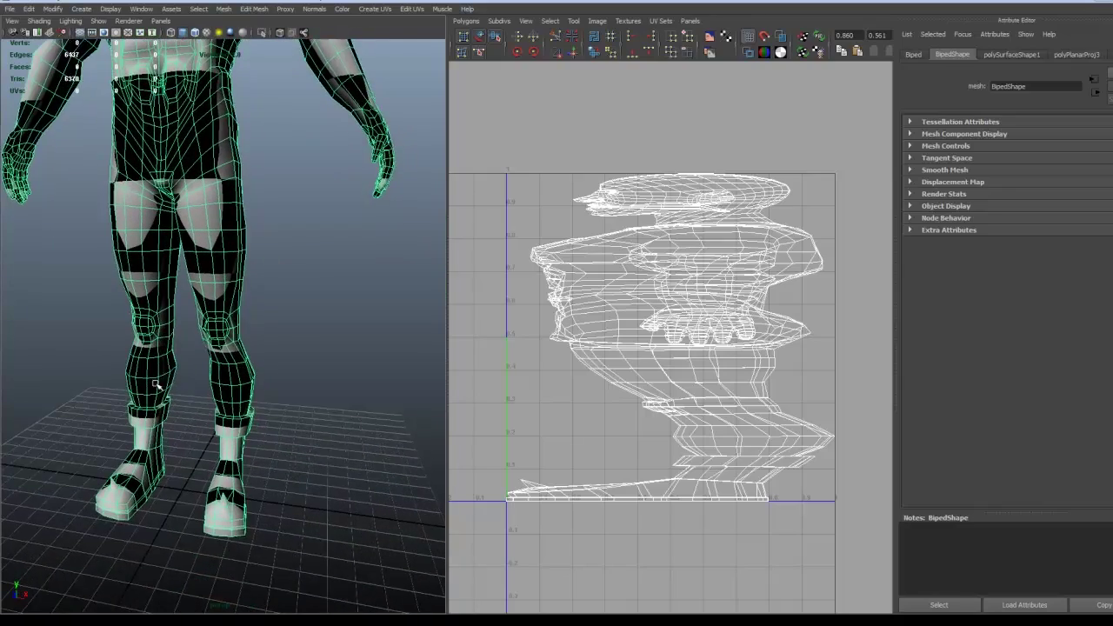
right_click_drag(164, 386, 233, 383, "alt")
scroll(257, 386, "up", 5)
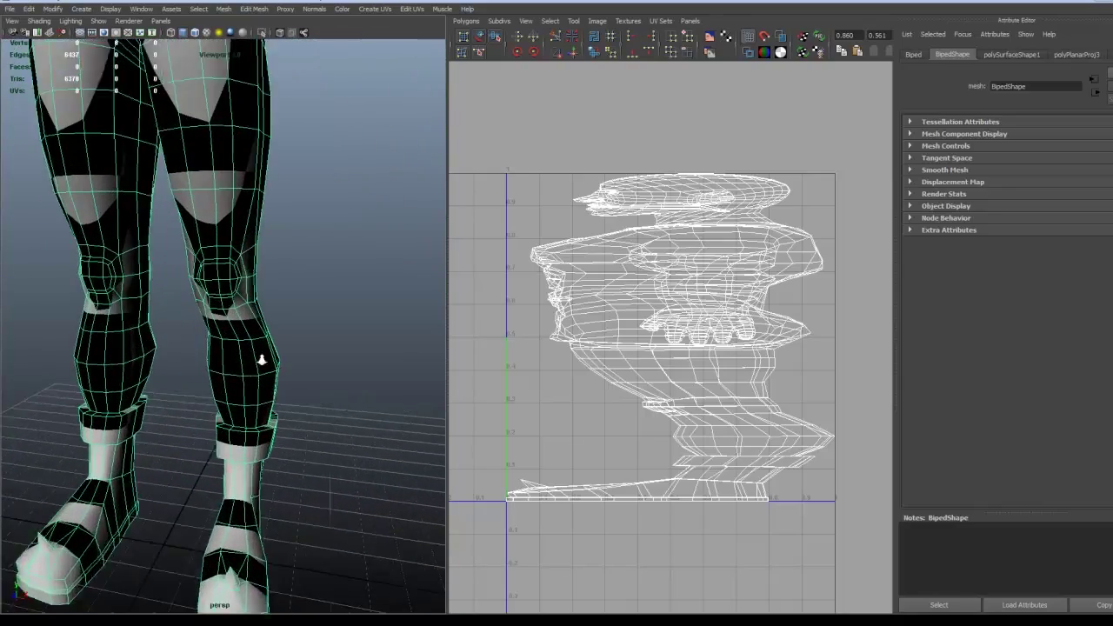
right_click_drag(283, 421, 317, 403)
double_click(280, 412)
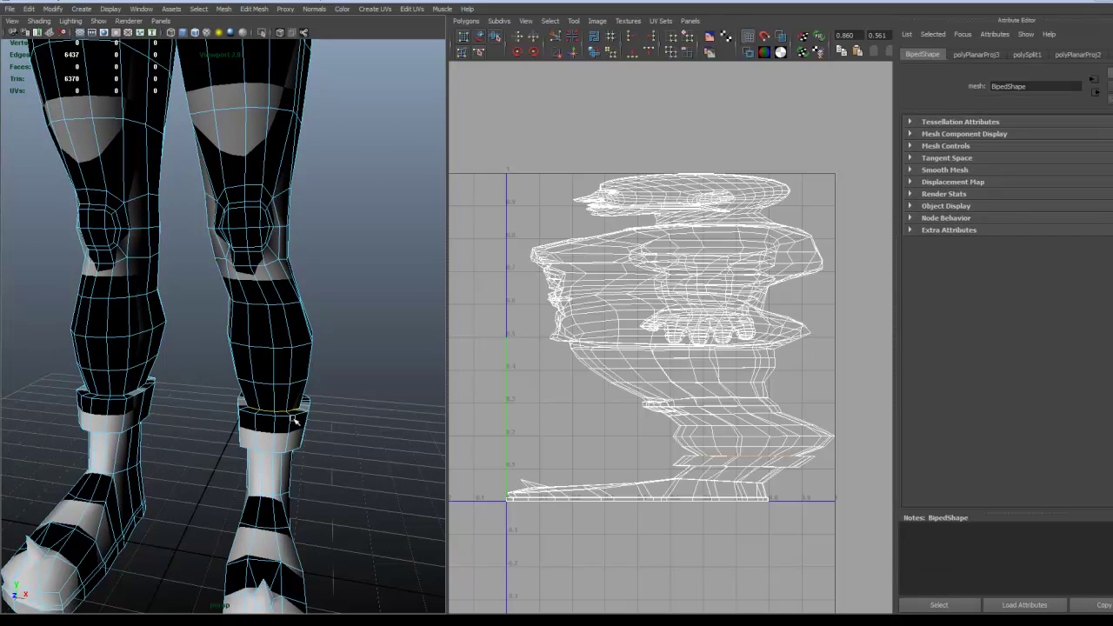
scroll(296, 425, "up", 2)
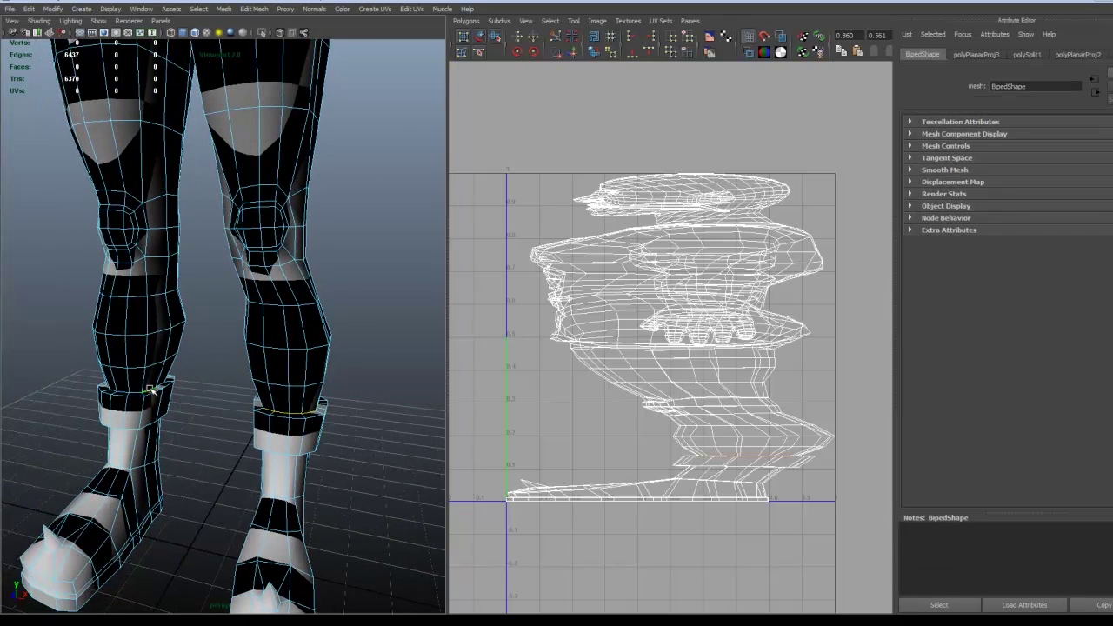
scroll(177, 395, "up", 2)
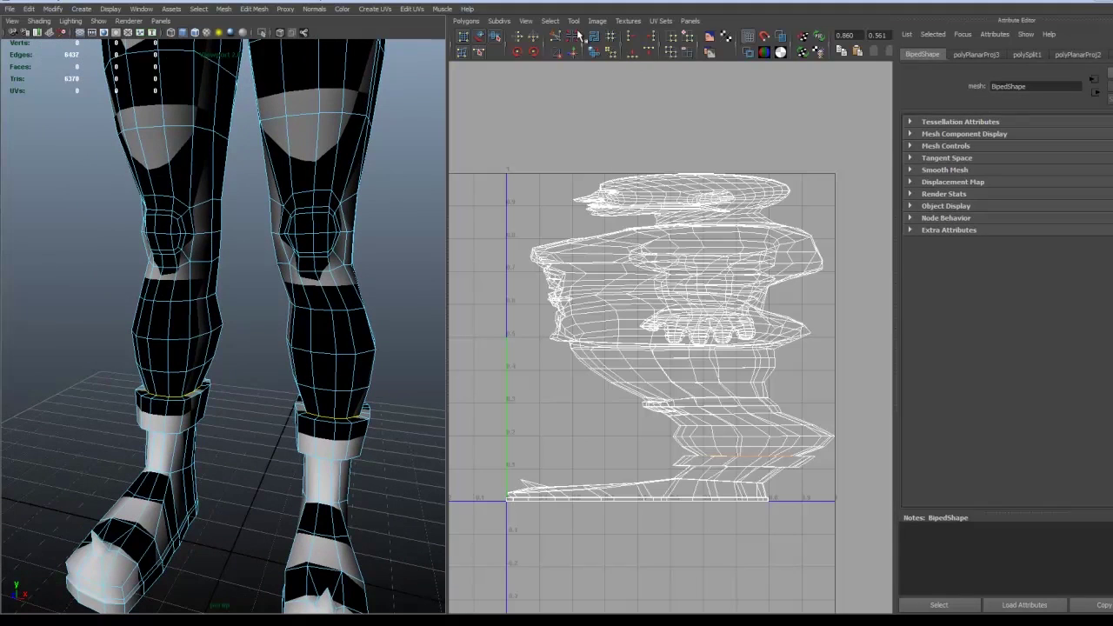
left_click(554, 37)
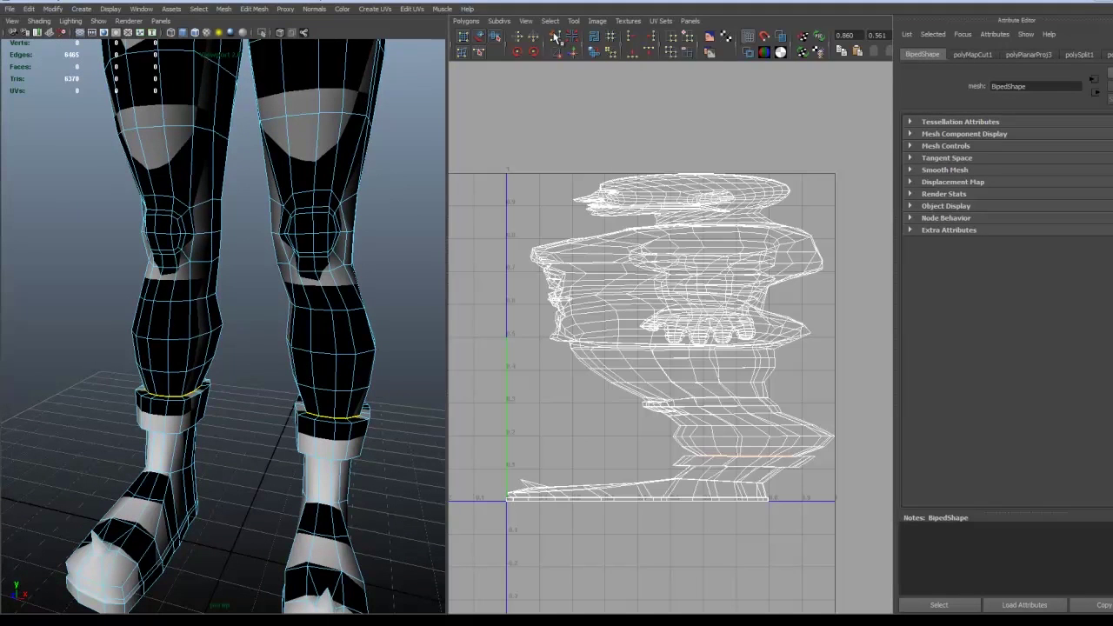
Undo the UV cut around the boot cuffs and clear the edge selection.
left_click(250, 429)
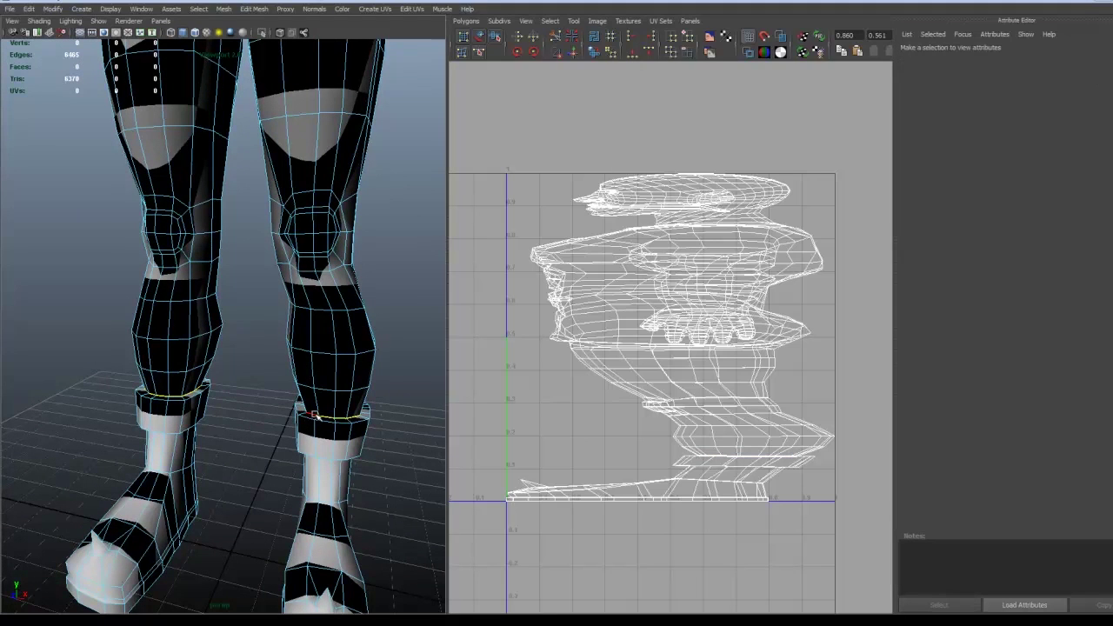
scroll(274, 424, "down", 1)
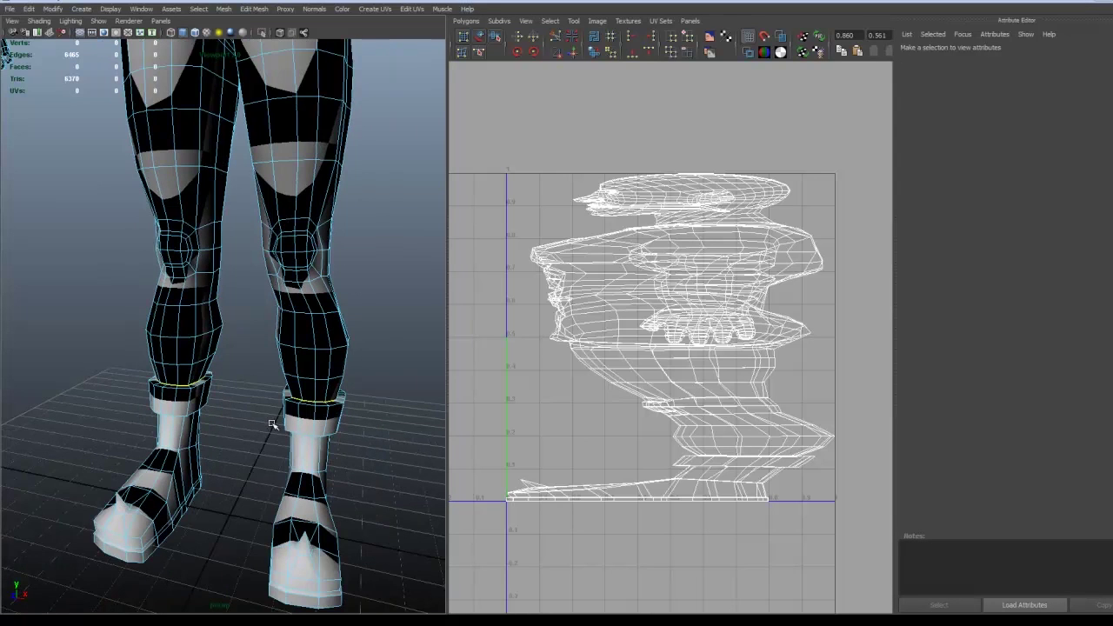
mouse_move(247, 407)
left_mouse_down("alt")
mouse_move(229, 403)
mouse_move(250, 406)
left_mouse_up("alt")
double_click(257, 406)
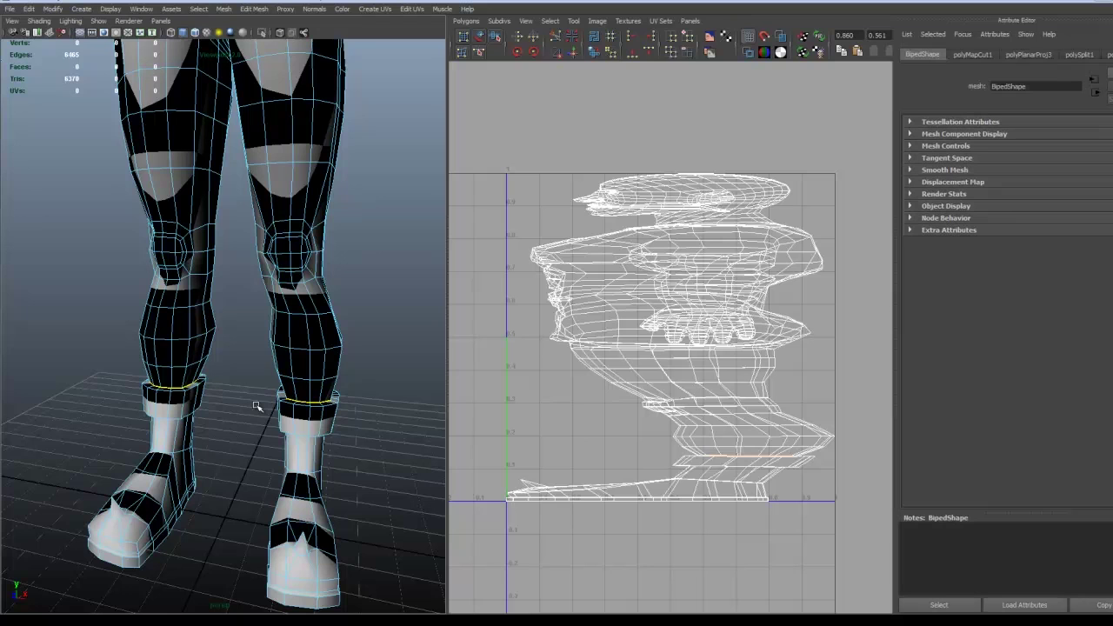
scroll(257, 406, "down", 1)
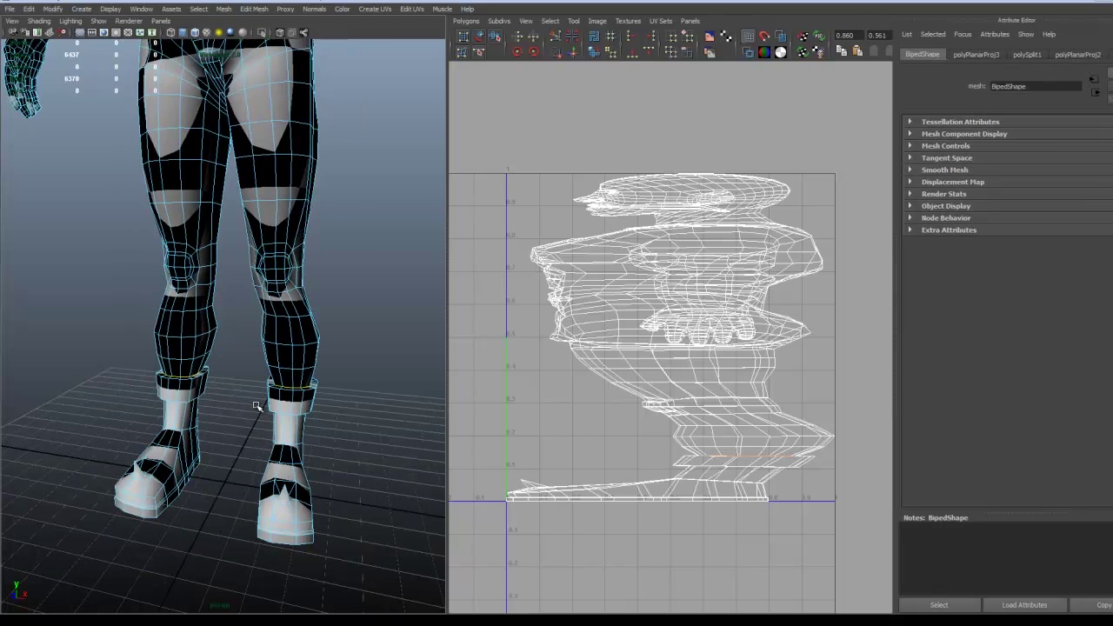
scroll(257, 406, "up", 1)
left_click(256, 406)
Select all faces of the character's right half in the front orthographic view and delete them.
left_click_drag(201, 408, 243, 426, "alt")
scroll(242, 426, "down", 5)
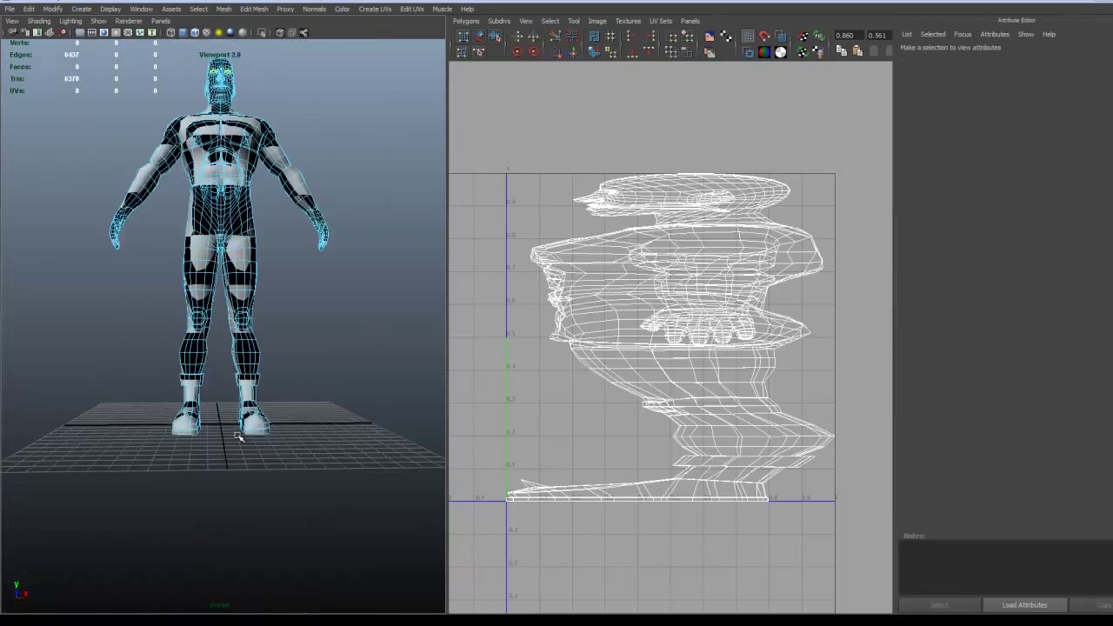
right_click_drag(205, 365, 204, 388)
key("space")
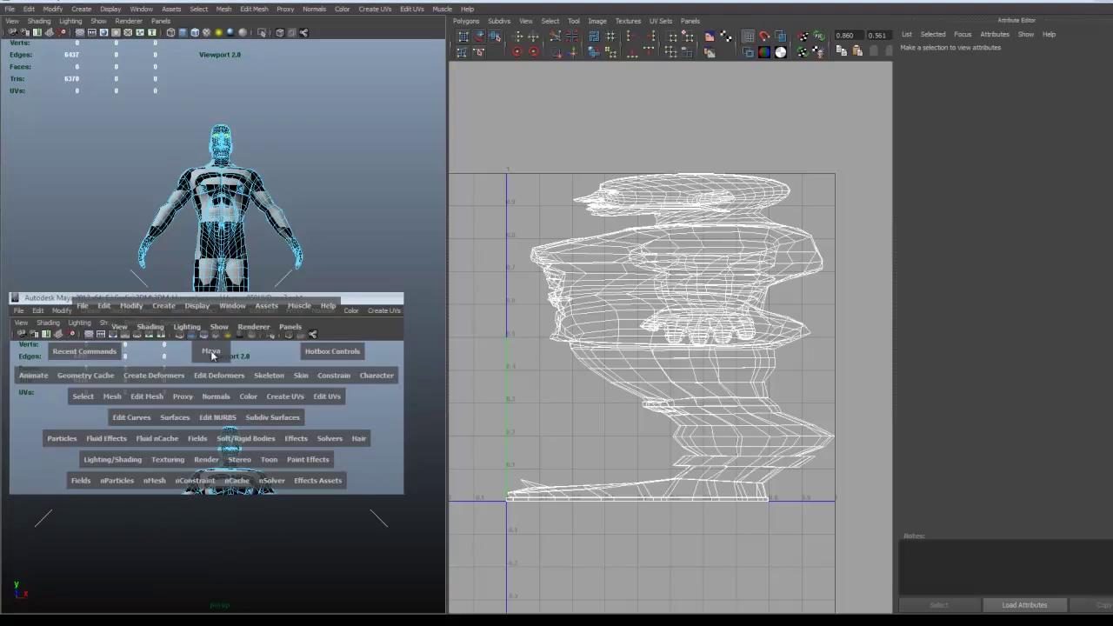
left_click_drag(211, 355, 211, 369)
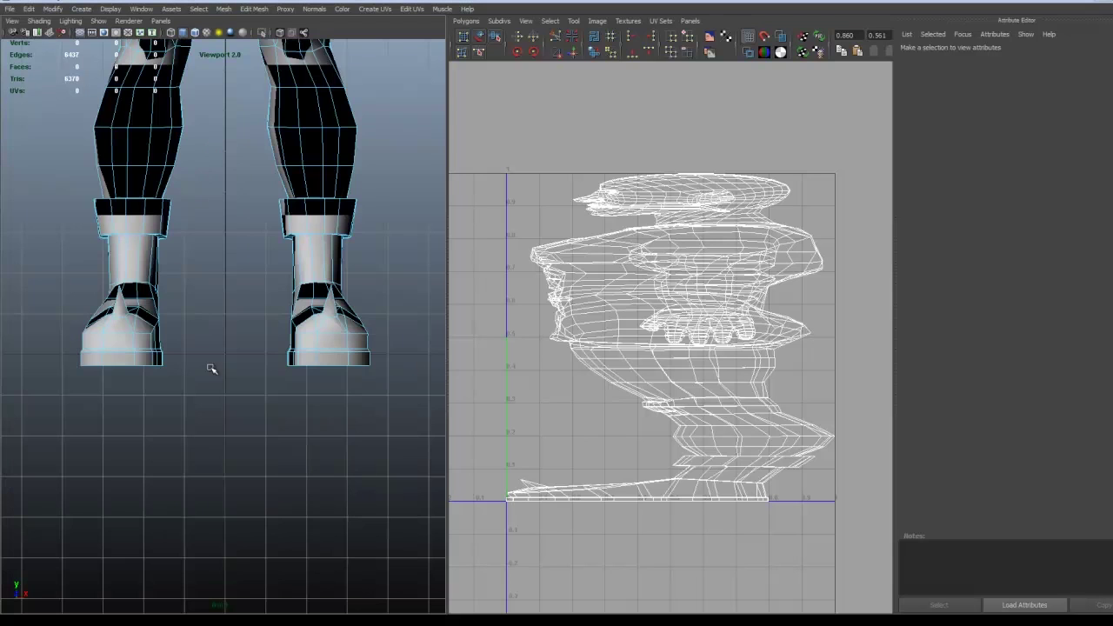
middle_click_drag(204, 307, 292, 577, "alt")
scroll(281, 482, "down", 6)
middle_click_drag(245, 400, 264, 457, "alt")
left_click_drag(78, 515, 270, 65)
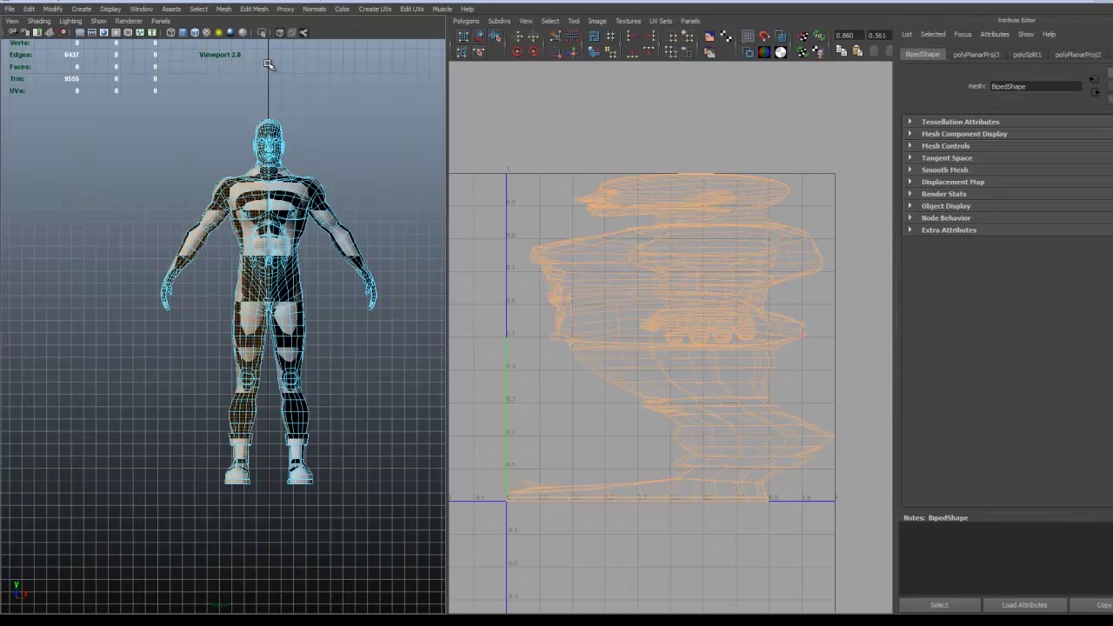
key("Delete")
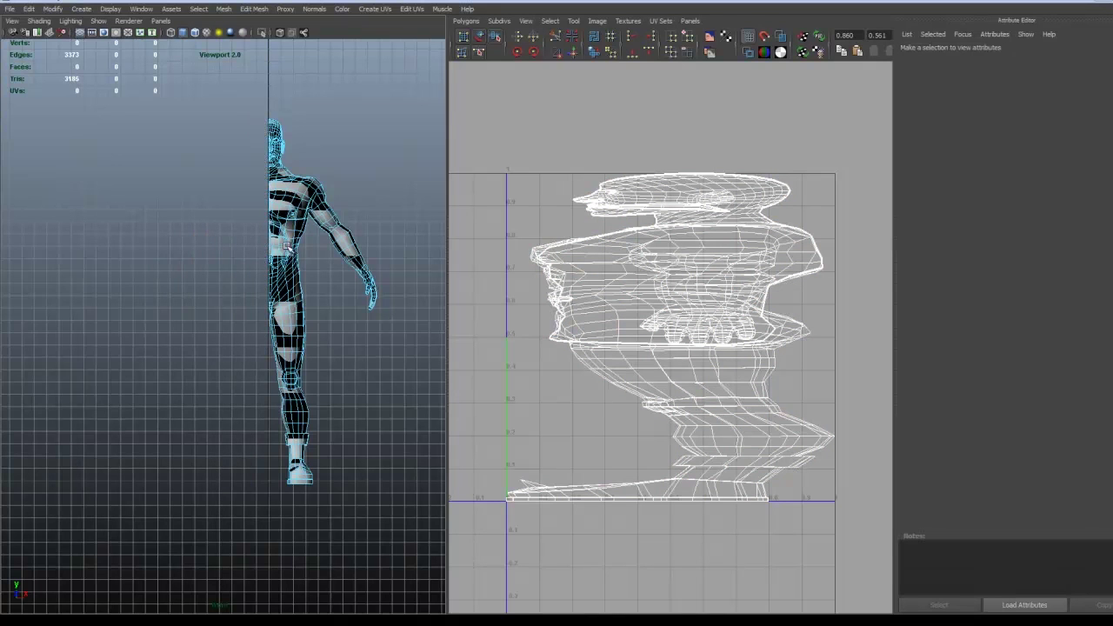
Examine the half body's centre line from abdomen to head, and return to the perspective view.
scroll(286, 250, "up", 3)
middle_click_drag(302, 158, 260, 293, "alt")
scroll(261, 293, "up", 5)
middle_click_drag(352, 84, 226, 270, "alt")
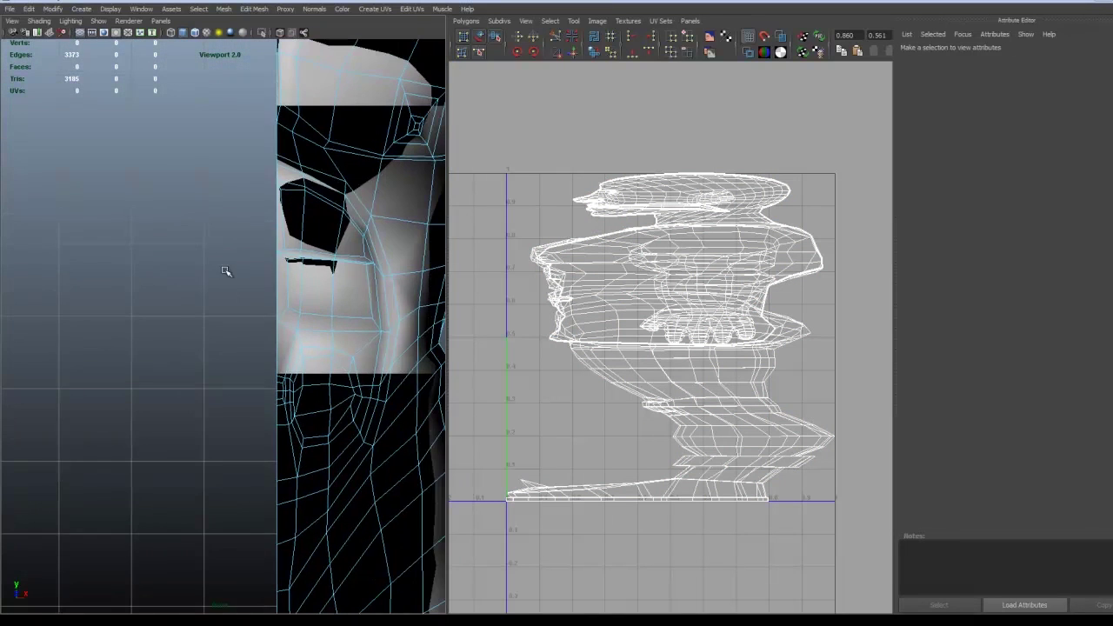
middle_click_drag(259, 148, 267, 322, "alt")
middle_click_drag(268, 198, 261, 336, "alt")
middle_click_drag(253, 223, 253, 328, "alt")
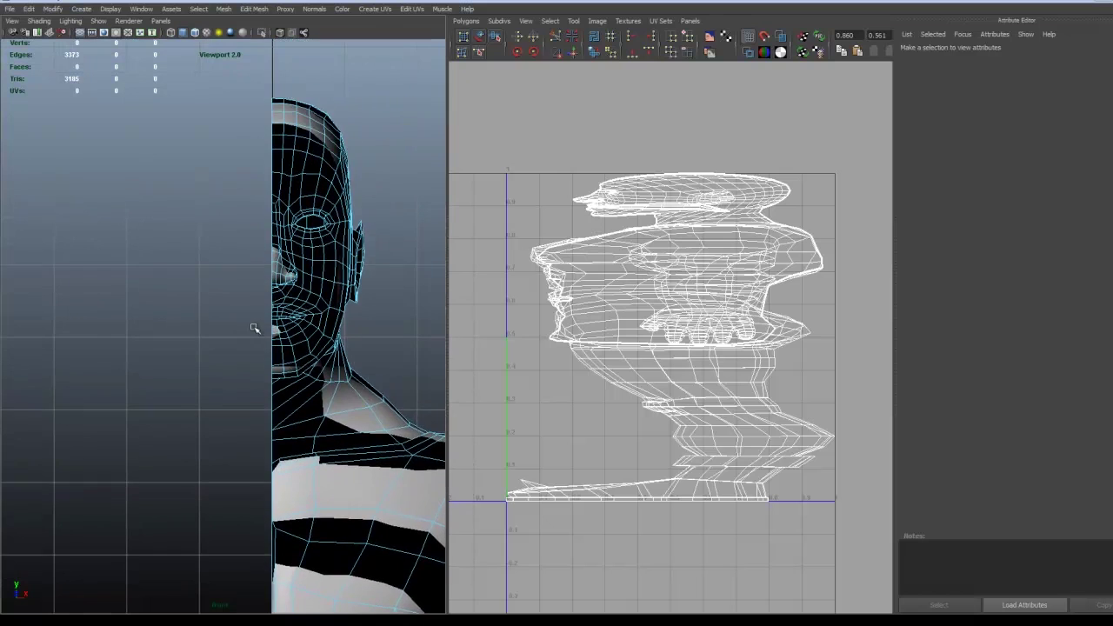
middle_click_drag(248, 196, 252, 285, "alt")
scroll(252, 284, "down", 6)
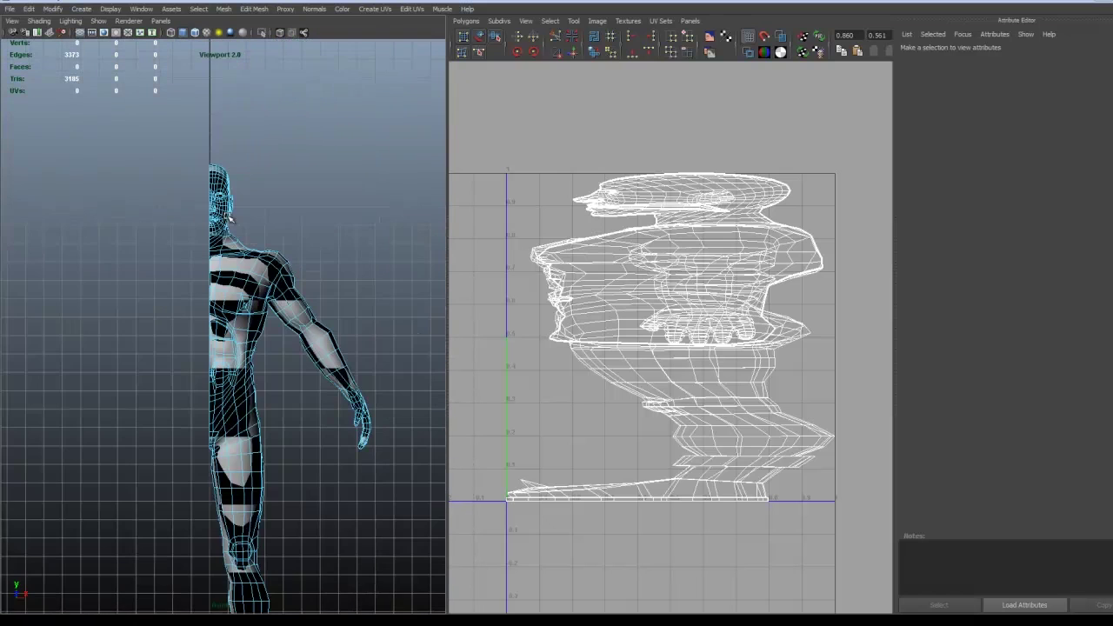
middle_click_drag(274, 247, 279, 190, "alt")
key("space")
left_click_drag(270, 216, 276, 198)
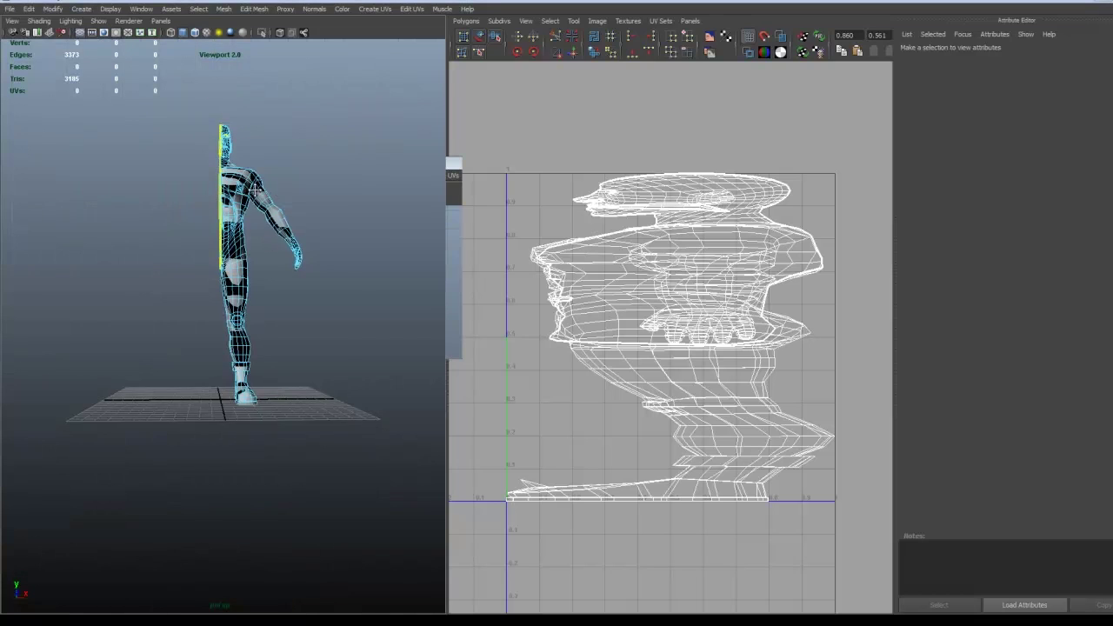
Cut the UVs along the edge loop where the lower leg enters the top of the boot cuff.
left_click_drag(231, 265, 142, 241, "alt")
scroll(142, 241, "up", 5)
middle_click_drag(233, 223, 219, 272, "alt")
scroll(213, 242, "down", 1)
left_click_drag(219, 272, 228, 268, "alt")
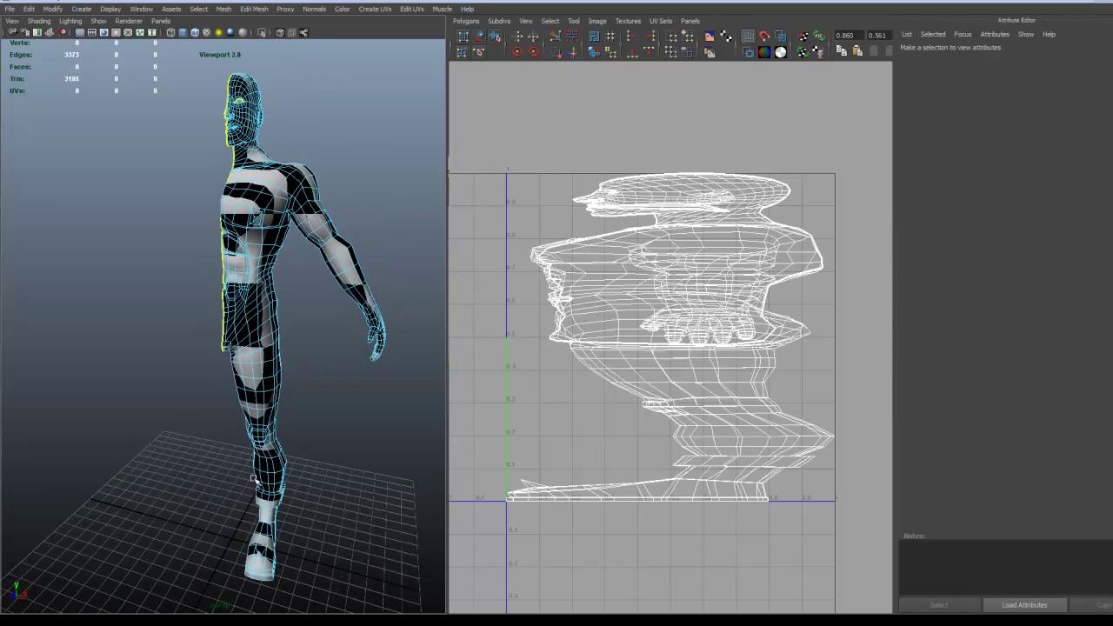
scroll(255, 480, "up", 6)
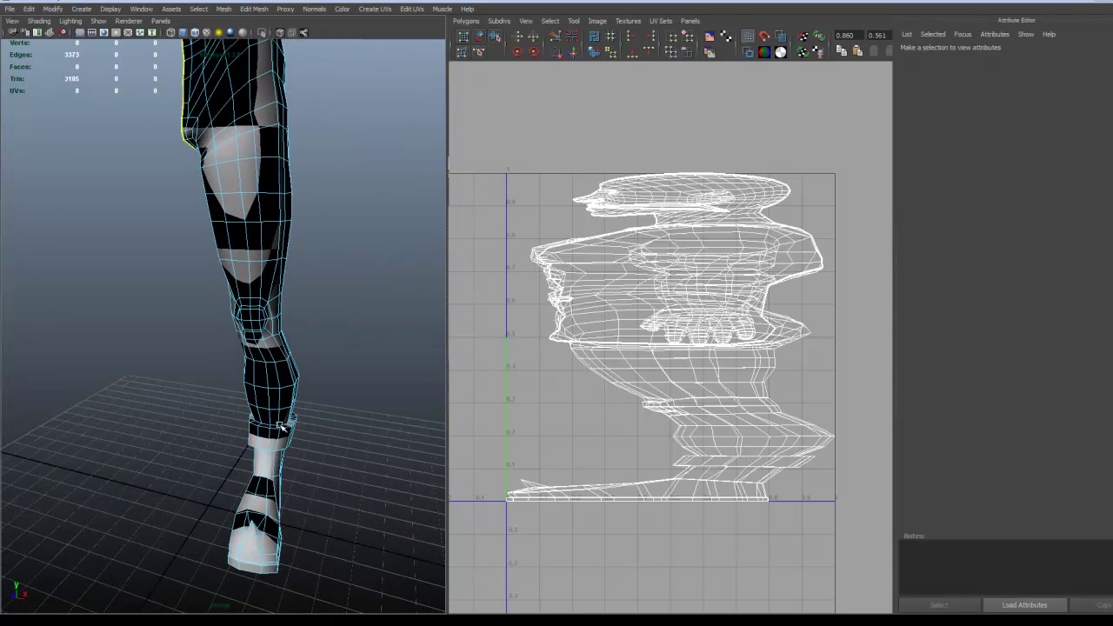
right_click_drag(279, 426, 318, 447, "alt")
middle_click_drag(318, 447, 274, 397, "alt")
right_click_drag(152, 377, 252, 387, "alt")
right_click(253, 416)
double_click(257, 415)
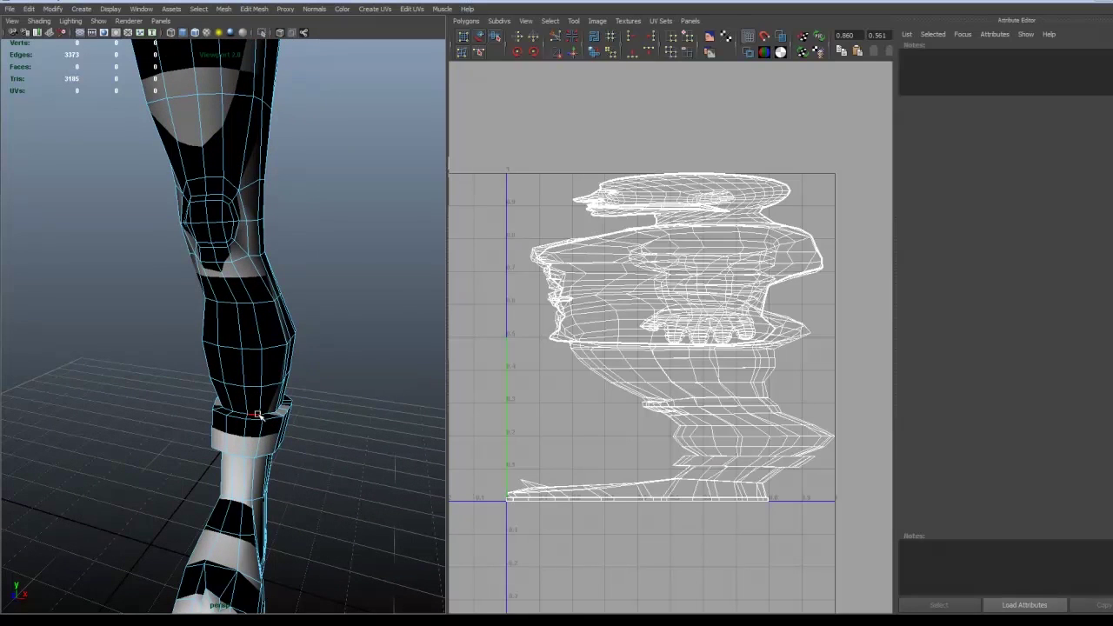
left_click_drag(276, 428, 296, 407, "alt")
middle_click_drag(296, 407, 241, 367, "alt")
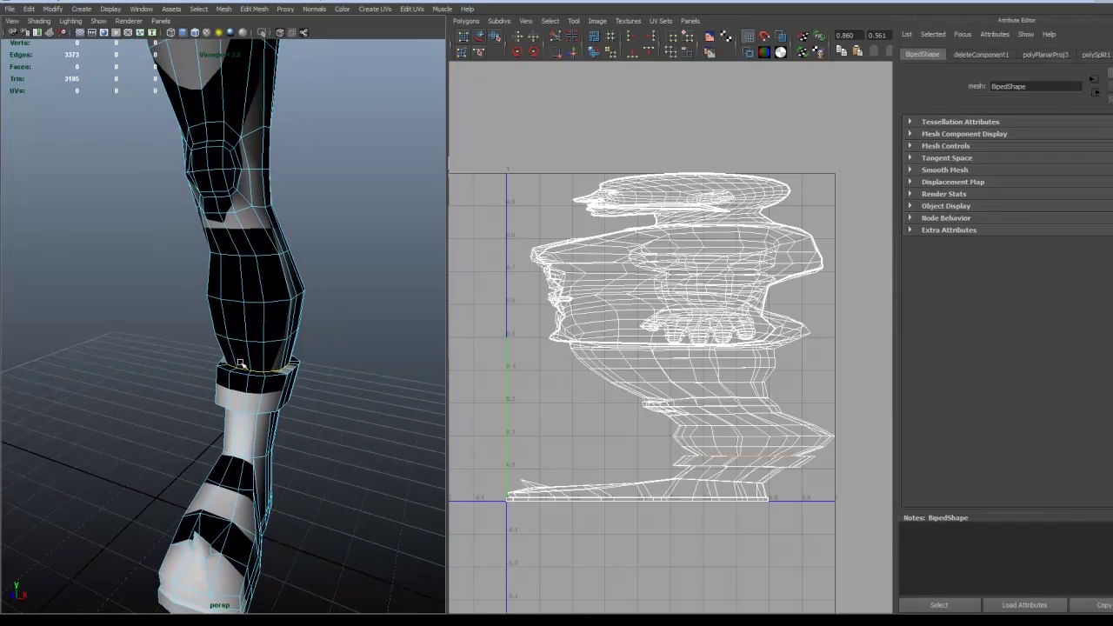
key("f")
right_click_drag(253, 429, 56, 415, "alt")
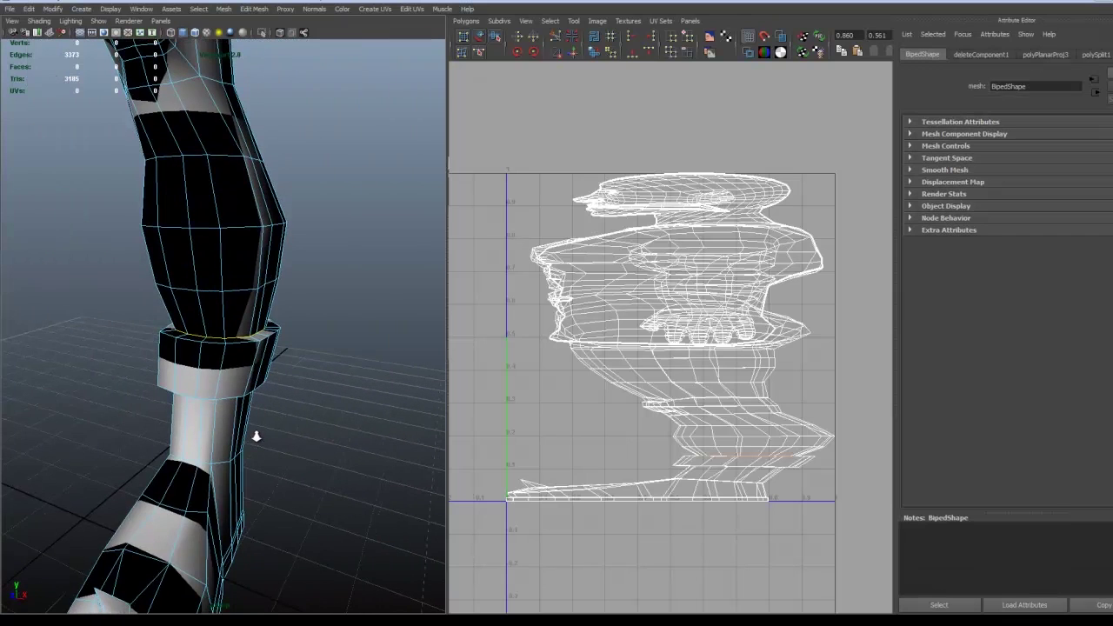
right_click_drag(257, 436, 187, 429, "alt")
left_click_drag(187, 430, 240, 438, "alt")
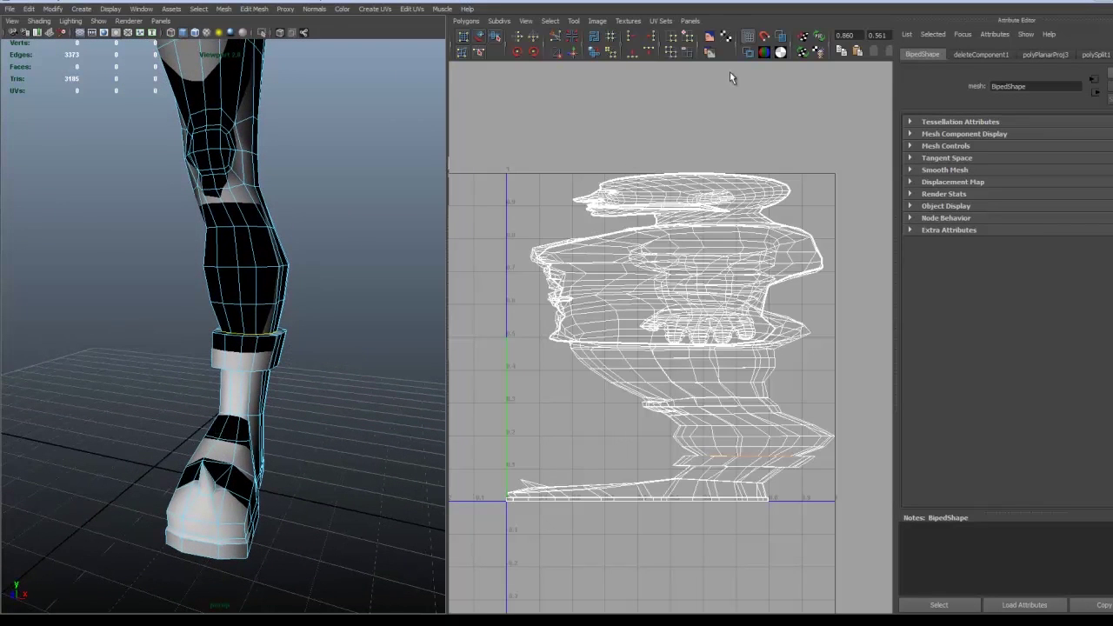
left_click(591, 54)
Cut the UVs along the edge loop where the underside of the cuff meets the boot shaft.
left_click_drag(258, 392, 241, 344, "alt")
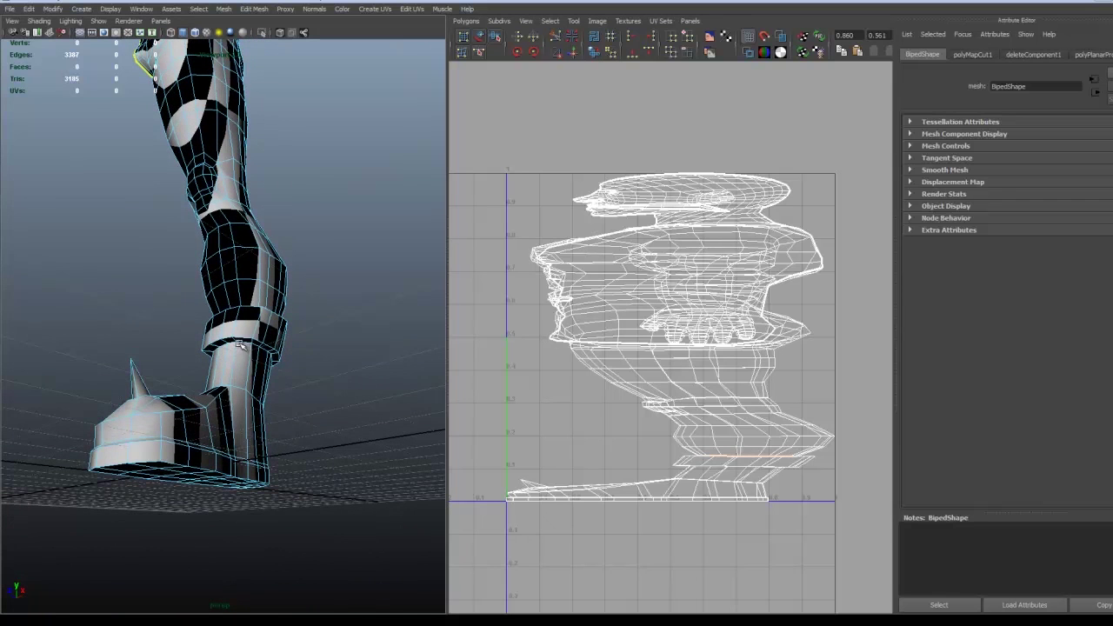
scroll(244, 345, "up", 5)
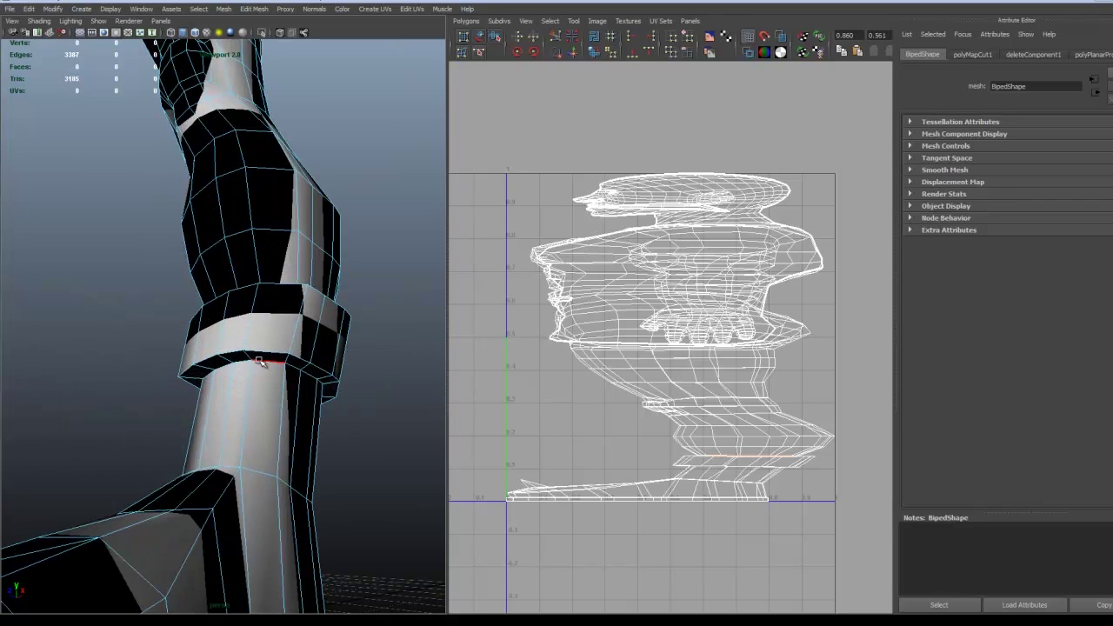
scroll(283, 393, "down", 3)
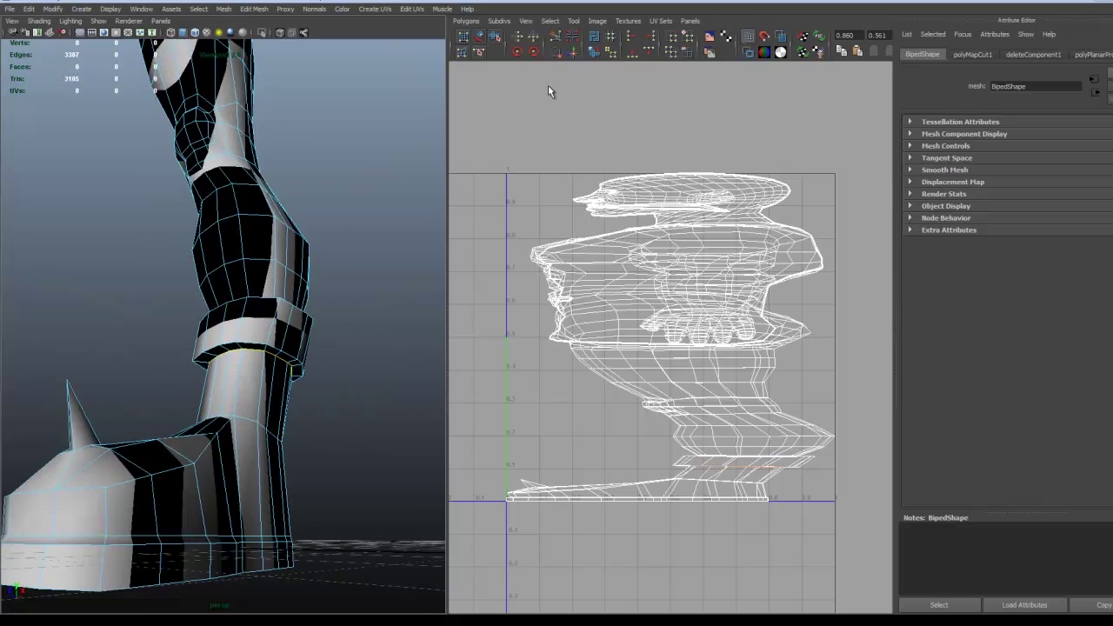
left_click(559, 36)
Cut the UVs along the edge loop that separates the boot's upper from its sole.
left_click_drag(307, 377, 358, 429, "alt")
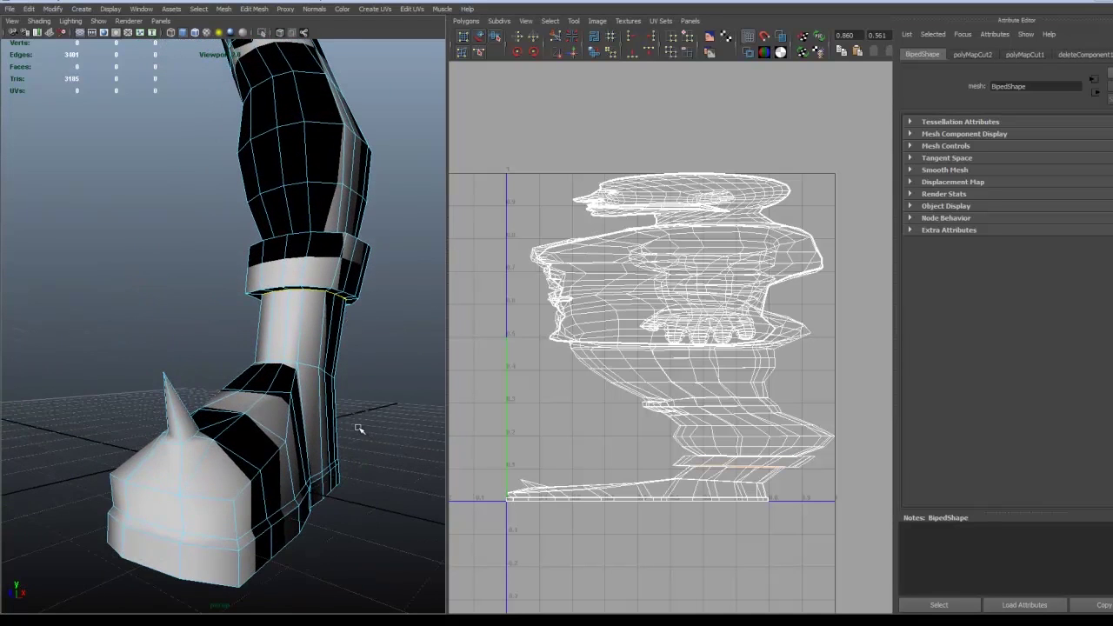
double_click(260, 525)
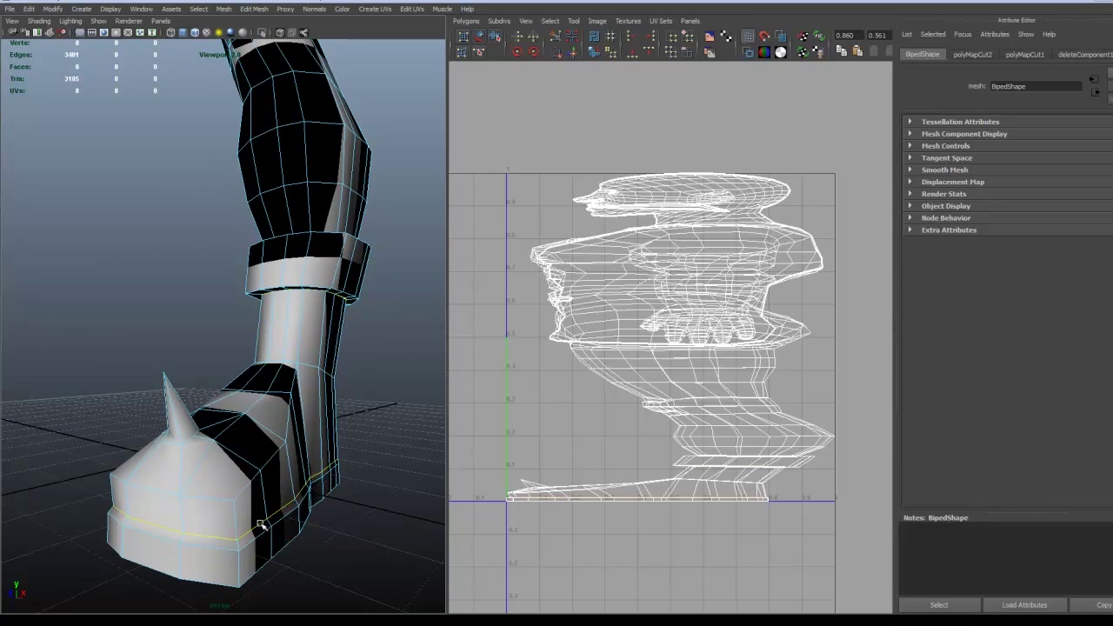
mouse_move(286, 516)
left_mouse_down("alt")
mouse_move(60, 513)
mouse_move(299, 518)
left_mouse_up("alt")
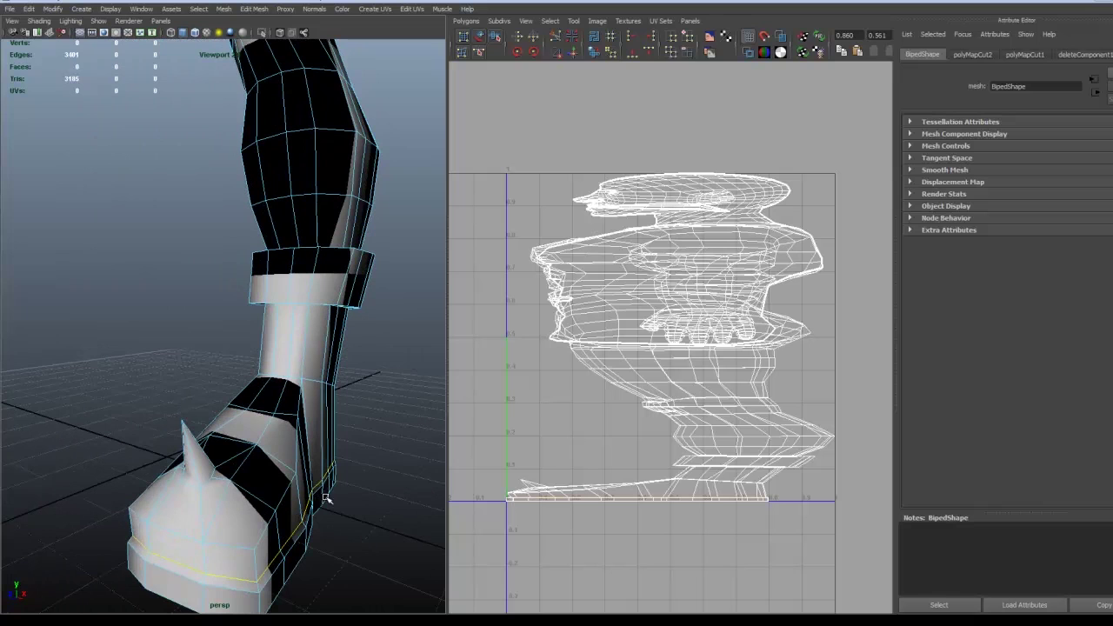
left_click(560, 37)
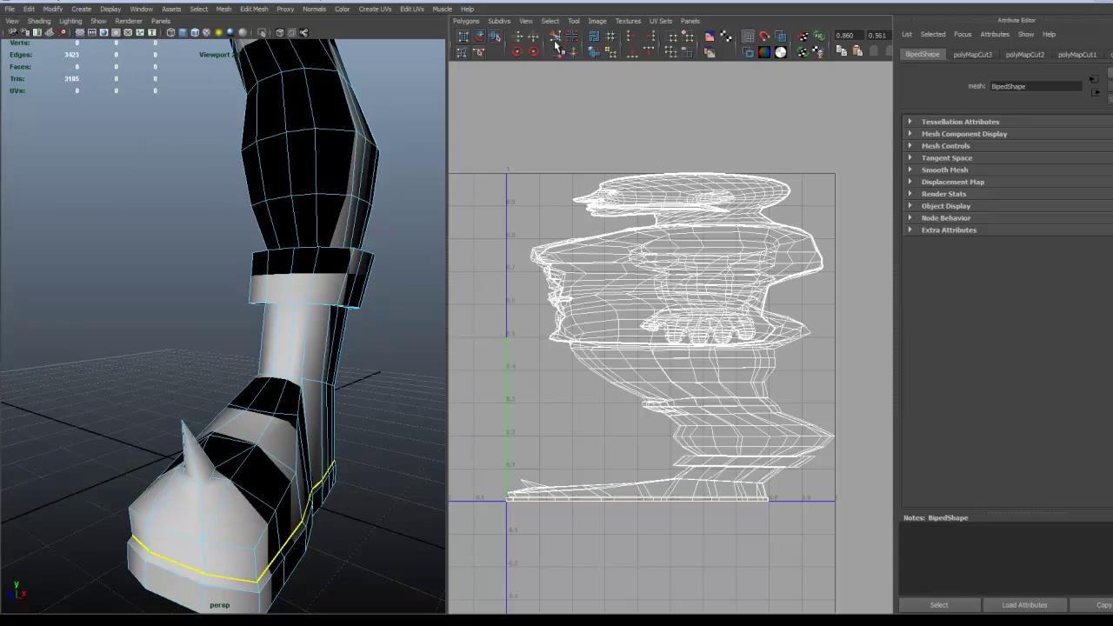
Cut the UVs along the vertical edges at the back of the boot shaft, from the cuff down to the sole seam.
left_click_drag(317, 439, 109, 374, "alt")
middle_click_drag(129, 371, 242, 399, "alt")
left_click_drag(230, 408, 232, 406, "alt")
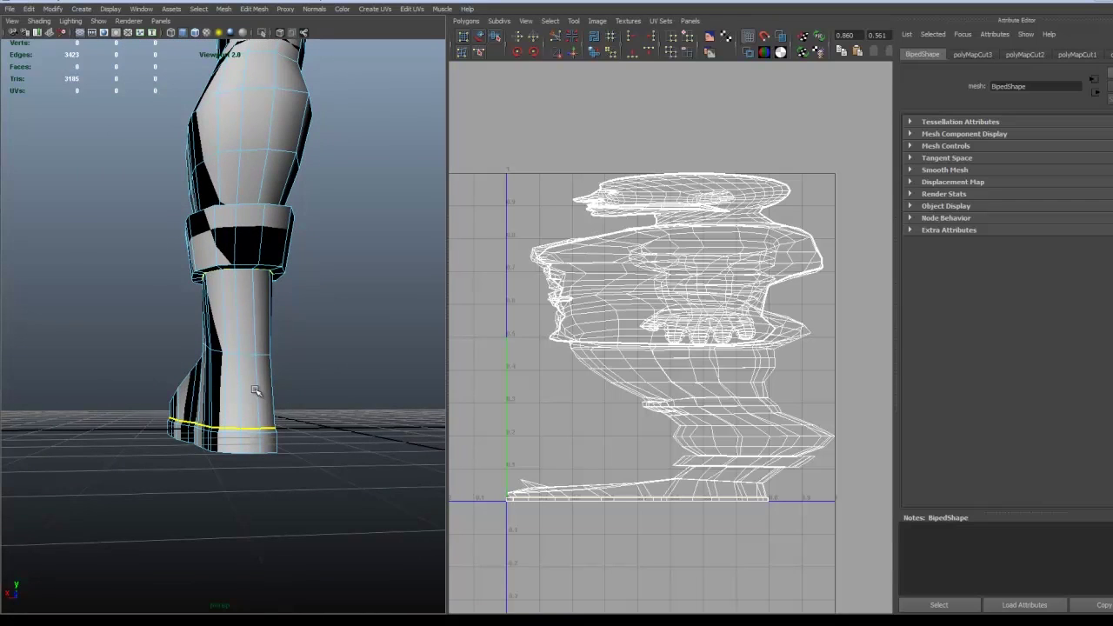
left_click(256, 388)
left_click(253, 338, "shift")
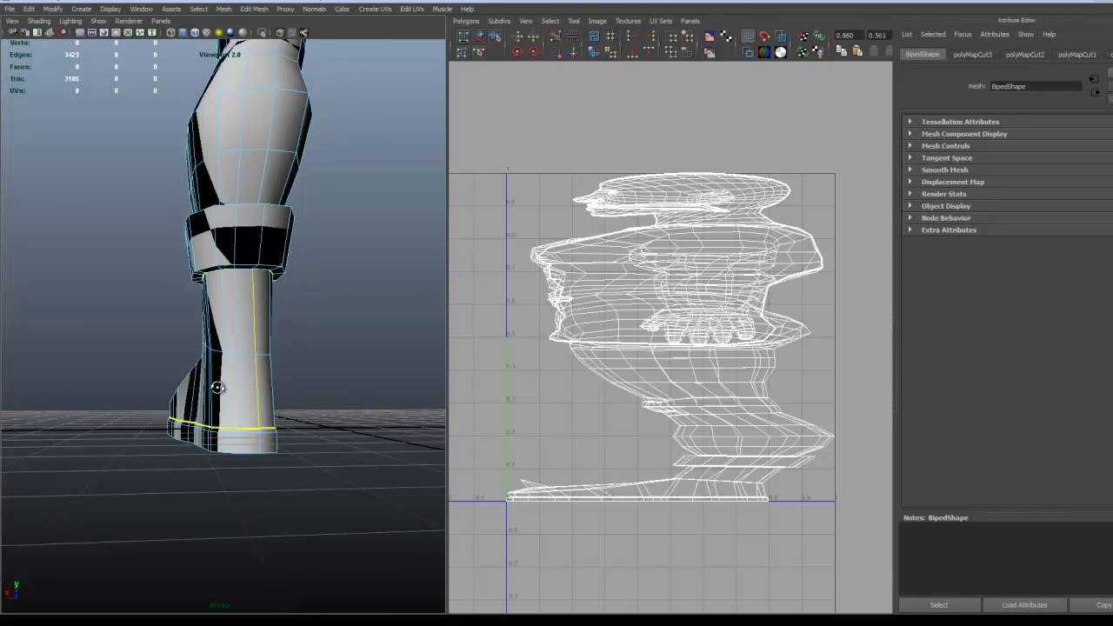
left_click_drag(219, 388, 240, 393, "alt")
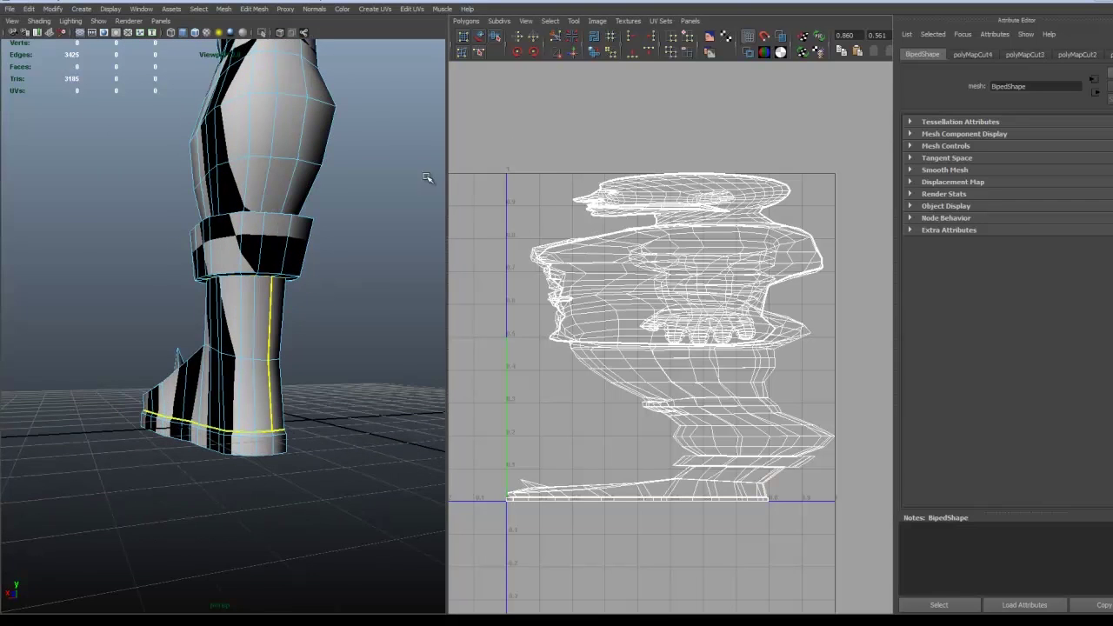
Cut the UVs along the edges crossing the back of the cuff, from its upper seam to its underside seam.
mouse_move(261, 330)
left_mouse_down("alt")
mouse_move(232, 344)
mouse_move(269, 333)
left_mouse_up("alt")
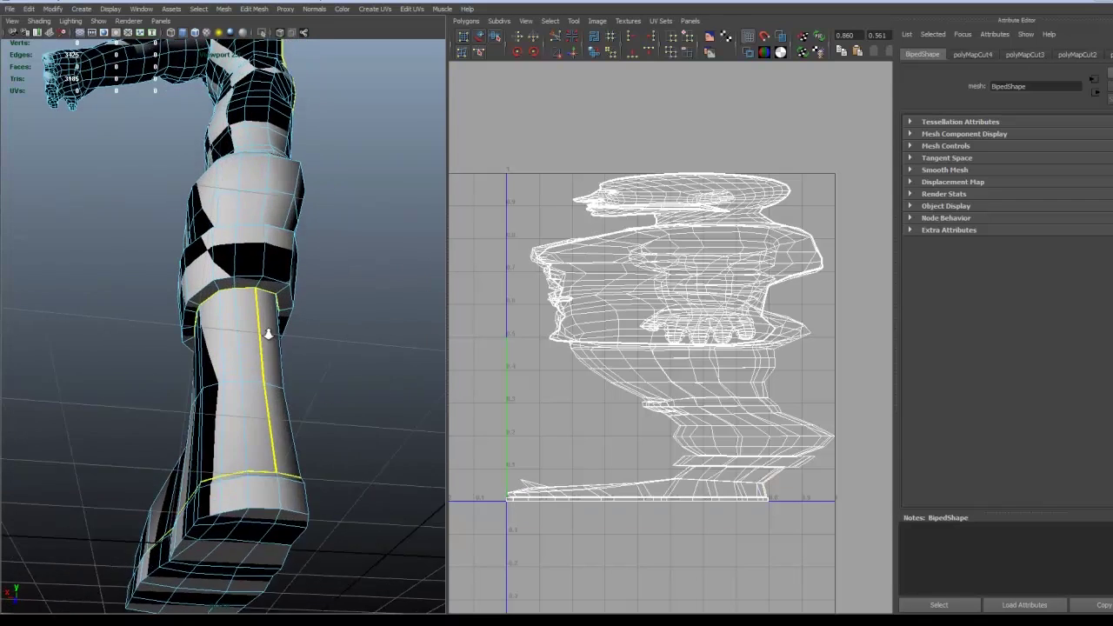
right_click_drag(268, 333, 304, 307, "alt")
left_click_drag(304, 308, 266, 373, "alt")
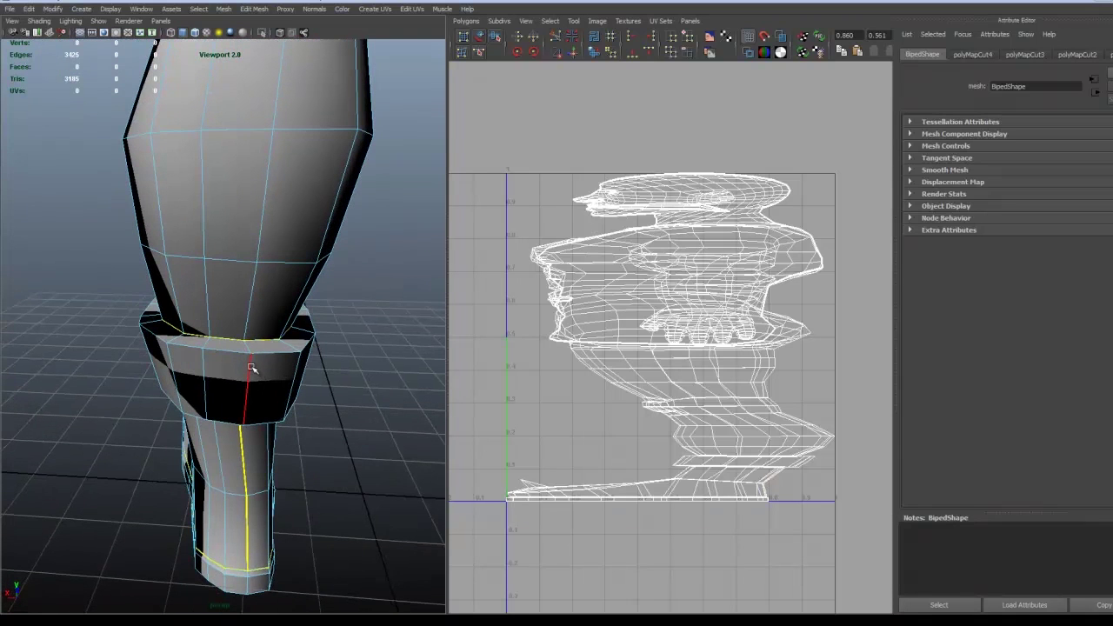
left_click(250, 369, "shift")
left_click_drag(269, 398, 233, 300, "alt")
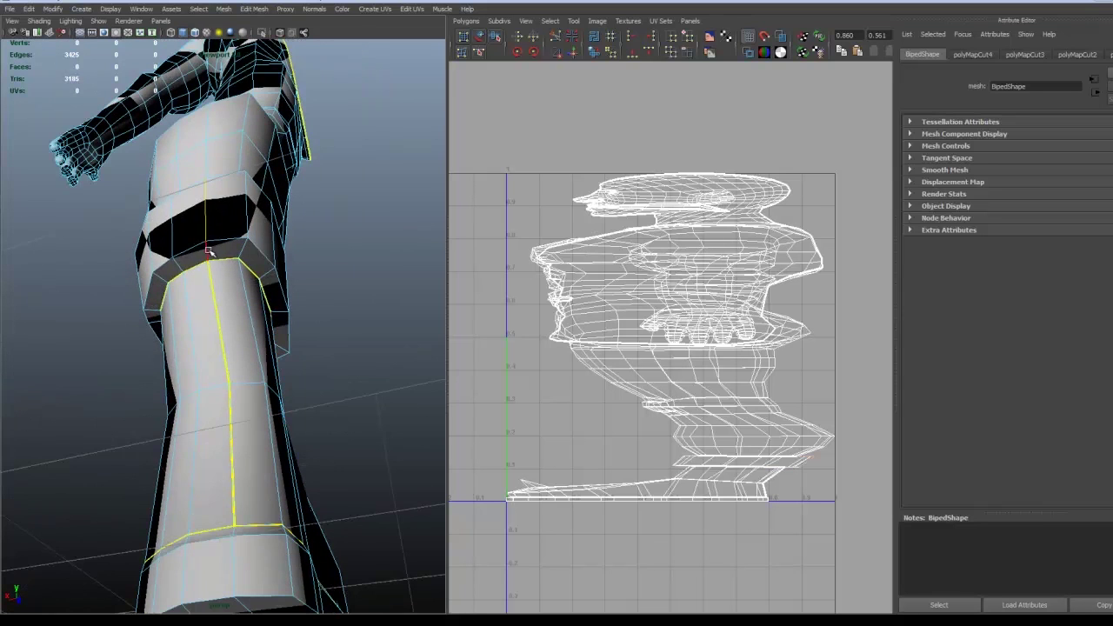
left_click_drag(206, 251, 409, 362, "alt")
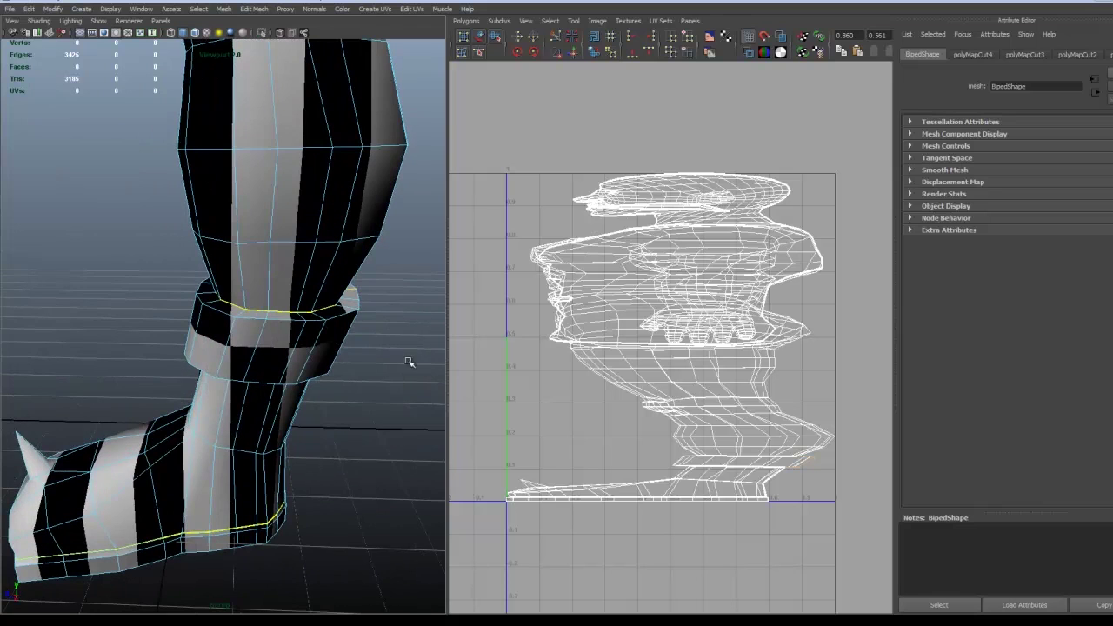
left_click(561, 36)
Try moving the boot's UV shell sideways away from the body's UVs, and undo the move.
left_click_drag(283, 285, 320, 282, "alt")
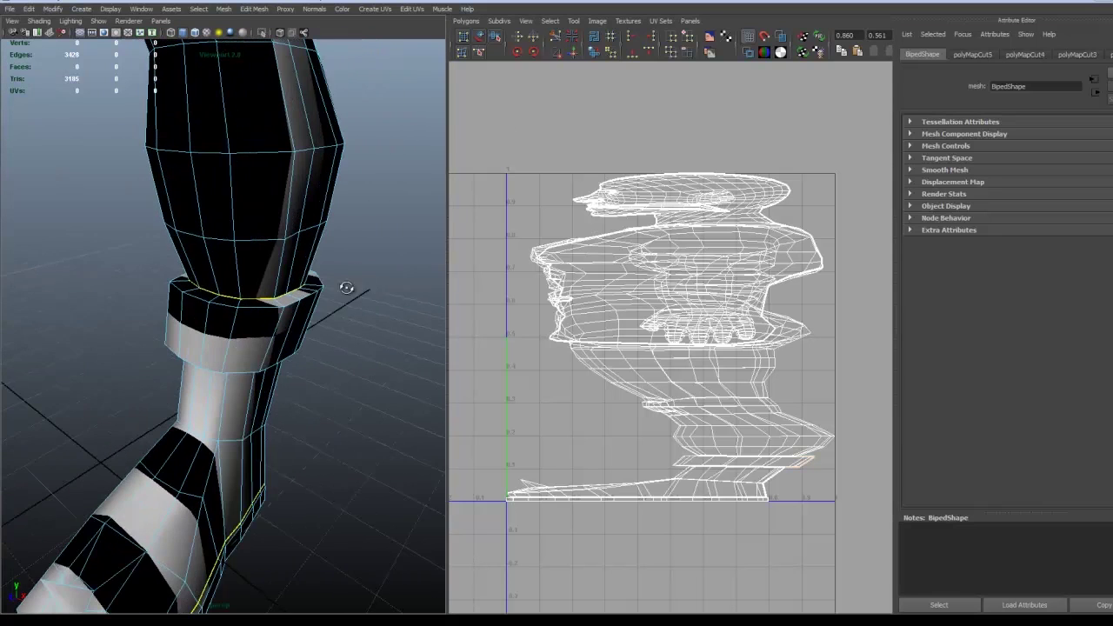
left_click_drag(347, 288, 346, 289, "alt")
right_click_drag(338, 306, 266, 317, "alt")
middle_click_drag(267, 320, 284, 235, "alt")
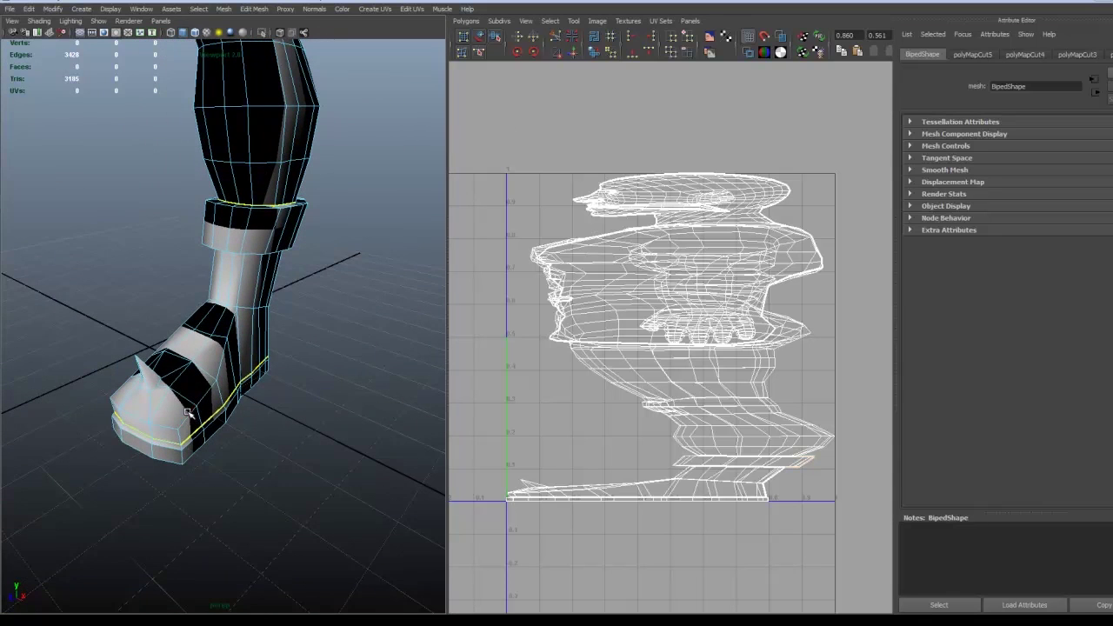
right_click_drag(187, 412, 209, 408)
right_click_drag(652, 478, 658, 463)
scroll(628, 489, "down", 2)
scroll(629, 493, "down", 1)
key("w")
left_click_drag(670, 426, 531, 428)
left_click_drag(383, 426, 348, 410, "alt")
key("ctrl+z")
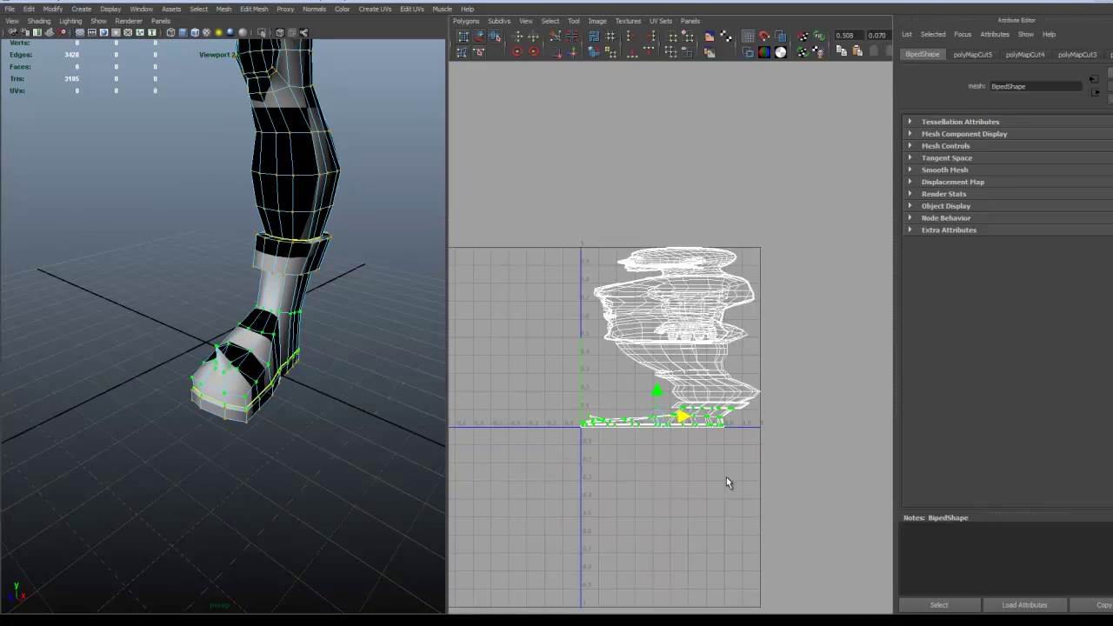
Add a UV on the calf to the boot's UV selection and bring the whole half body into view.
right_click_drag(700, 406, 700, 405)
left_click_drag(348, 291, 356, 340, "alt")
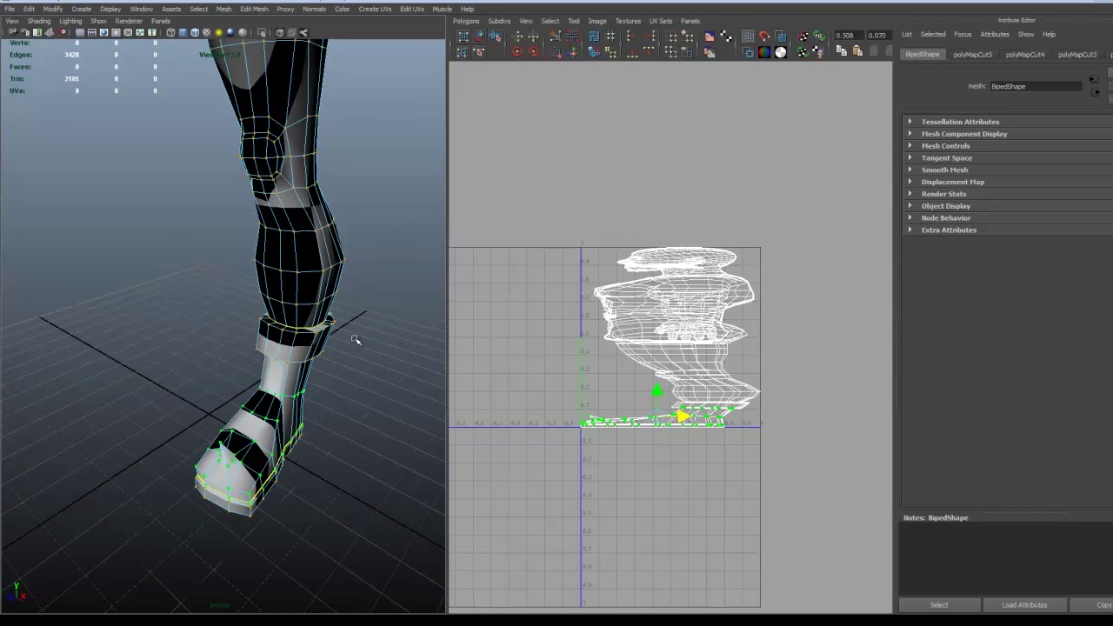
left_click(336, 259, "shift")
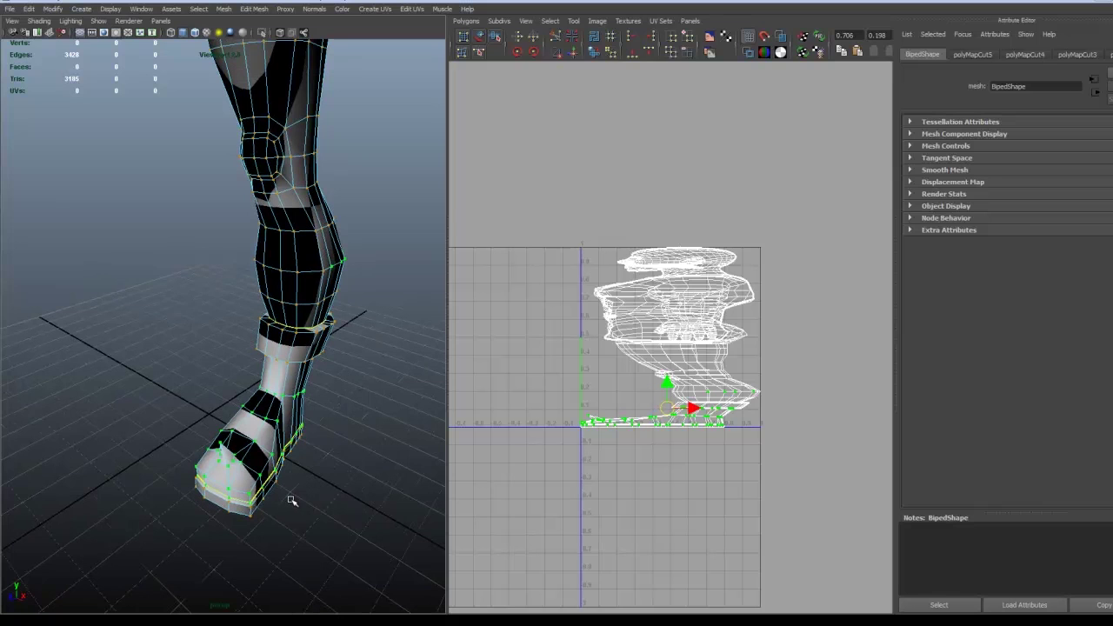
left_click_drag(225, 313, 262, 364)
scroll(262, 364, "down", 6)
middle_click_drag(254, 263, 292, 444, "alt")
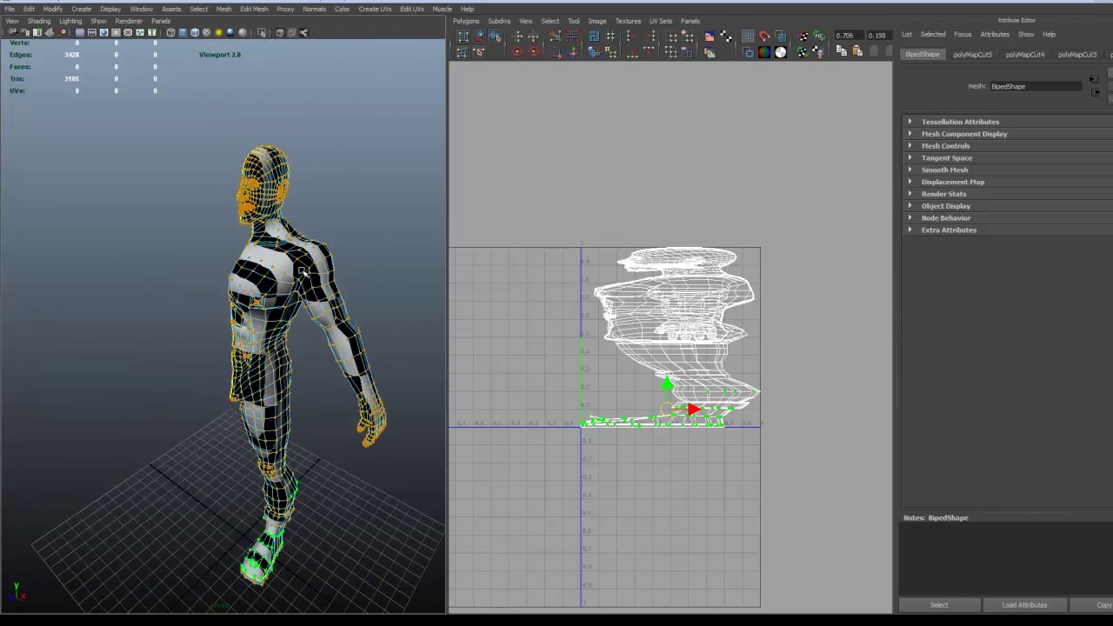
Select all UVs of the half body, scale them up and move them above the texture square.
right_click_drag(268, 275, 285, 279, "ctrl")
right_click_drag(649, 355, 673, 348, "ctrl")
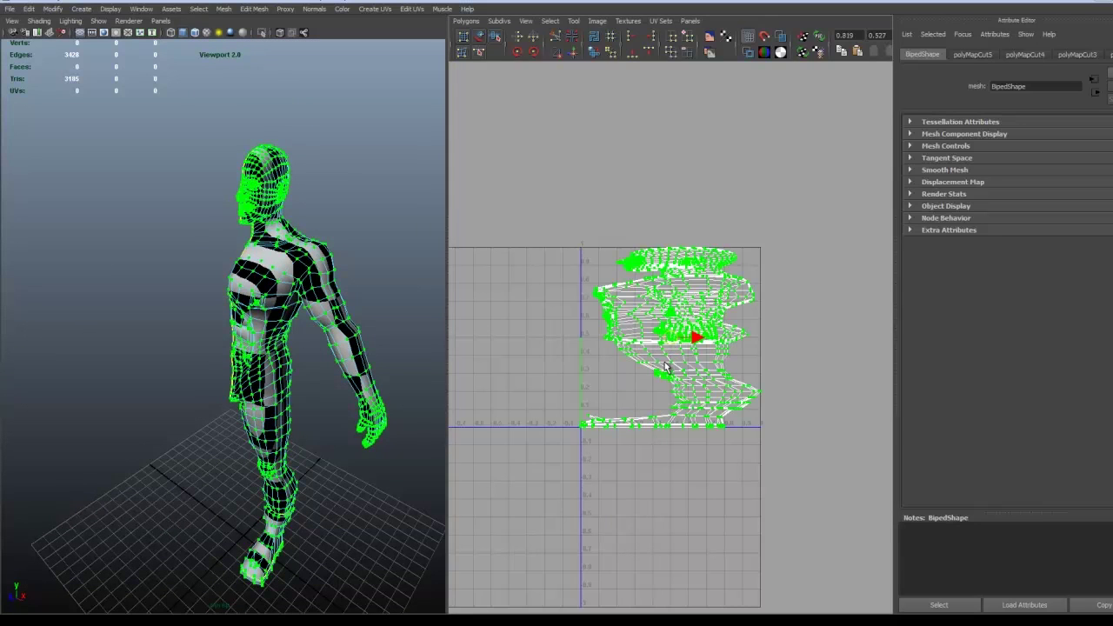
scroll(665, 367, "down", 1)
left_click_drag(672, 343, 746, 153)
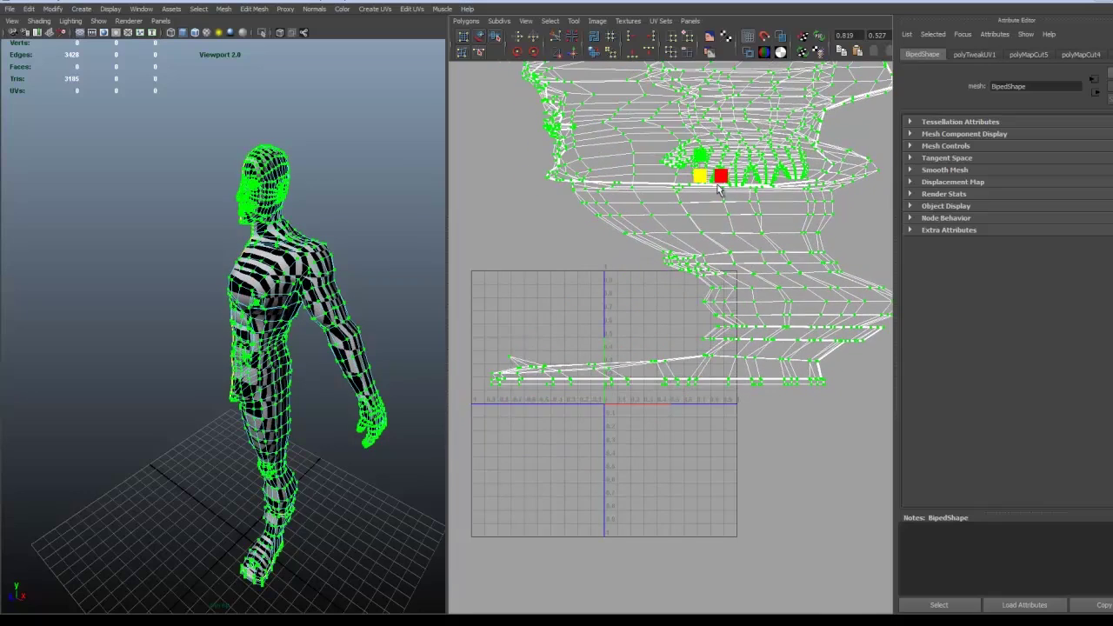
middle_click_drag(702, 204, 627, 310, "alt")
left_click_drag(629, 287, 683, 233)
scroll(683, 233, "down", 3)
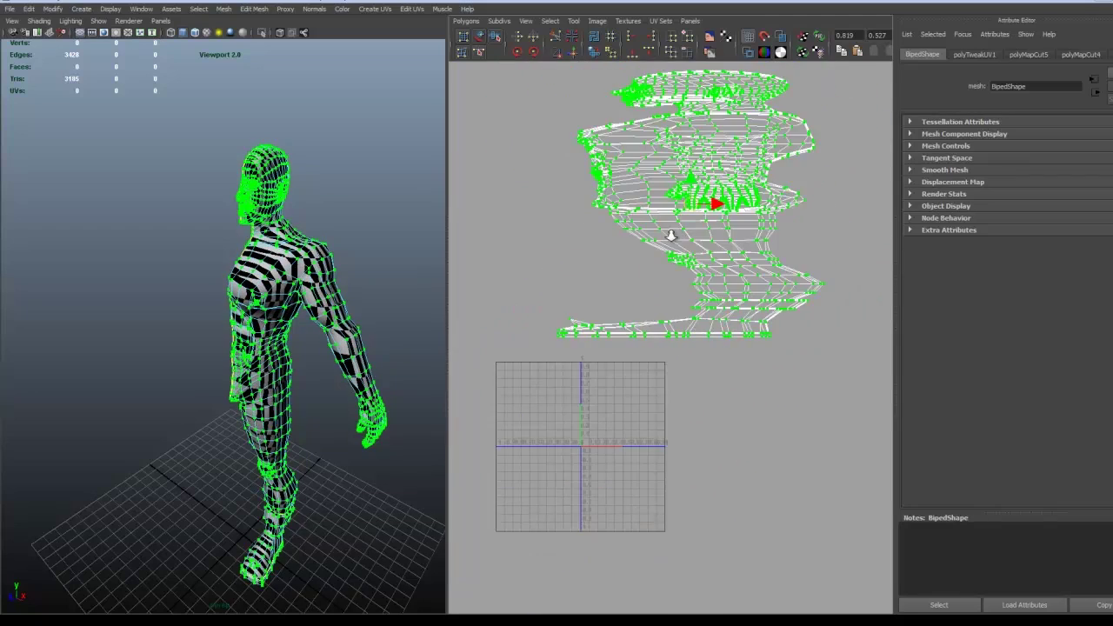
middle_click_drag(642, 359, 630, 426, "alt")
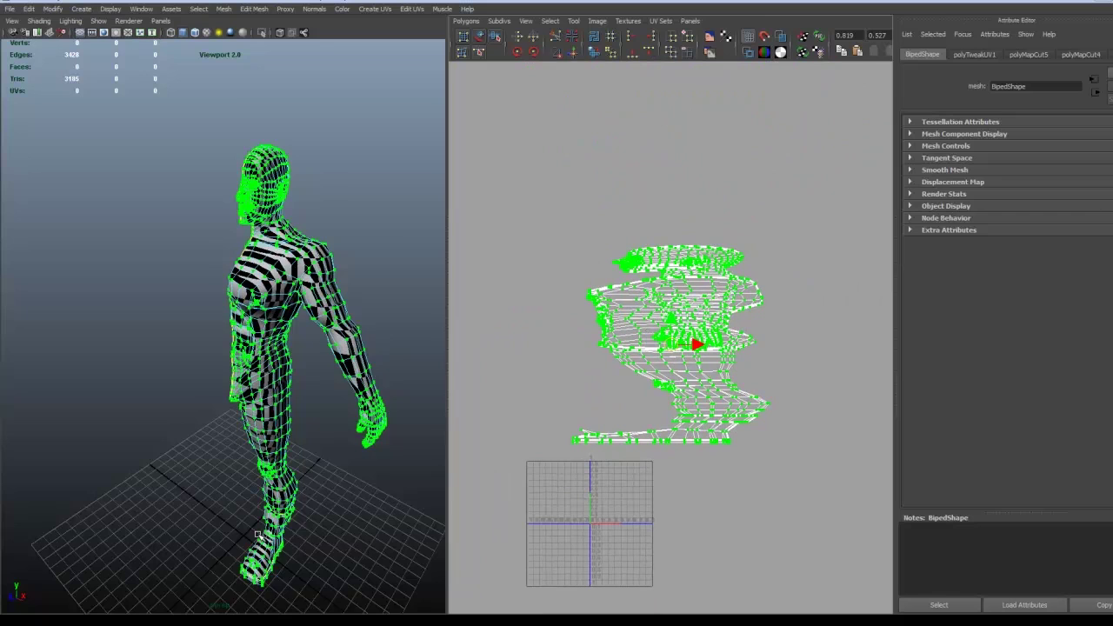
Select only the boot's UV shell and move it sideways, clear of the body and sole UVs.
scroll(257, 531, "up", 3)
middle_click_drag(292, 568, 263, 447, "alt")
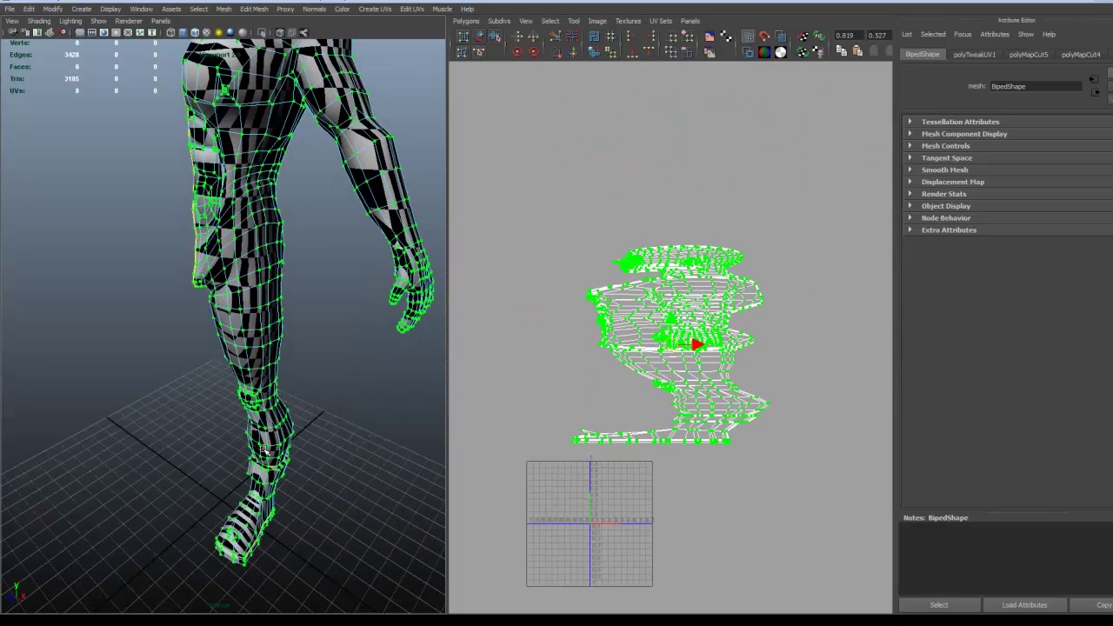
left_click(238, 519)
left_click(297, 532)
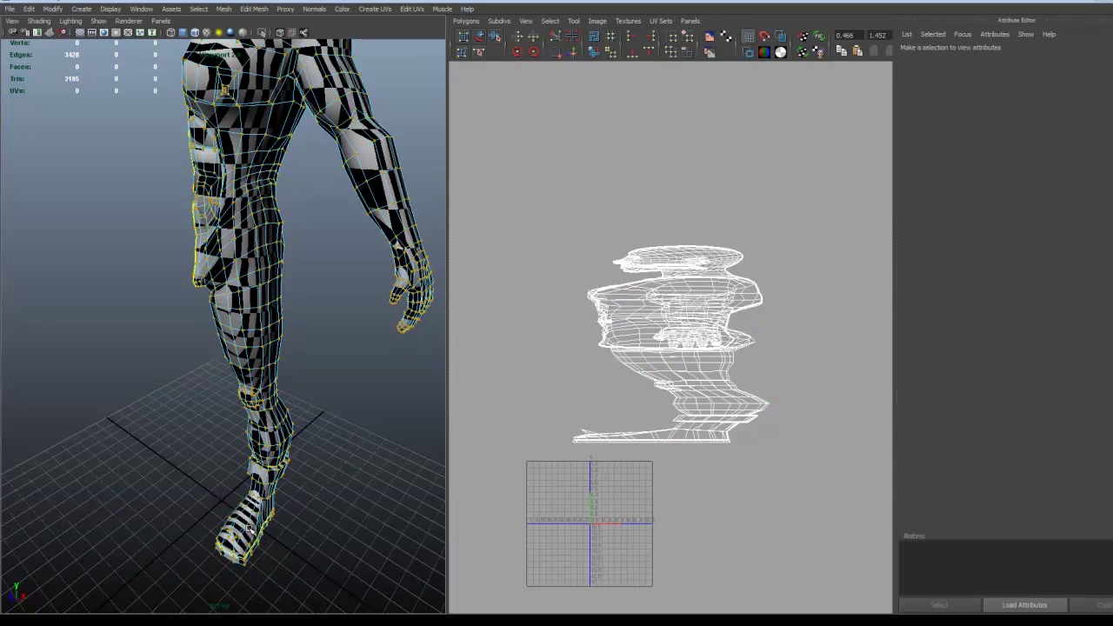
left_click(235, 520)
right_click_drag(618, 432, 644, 421, "ctrl")
key("e")
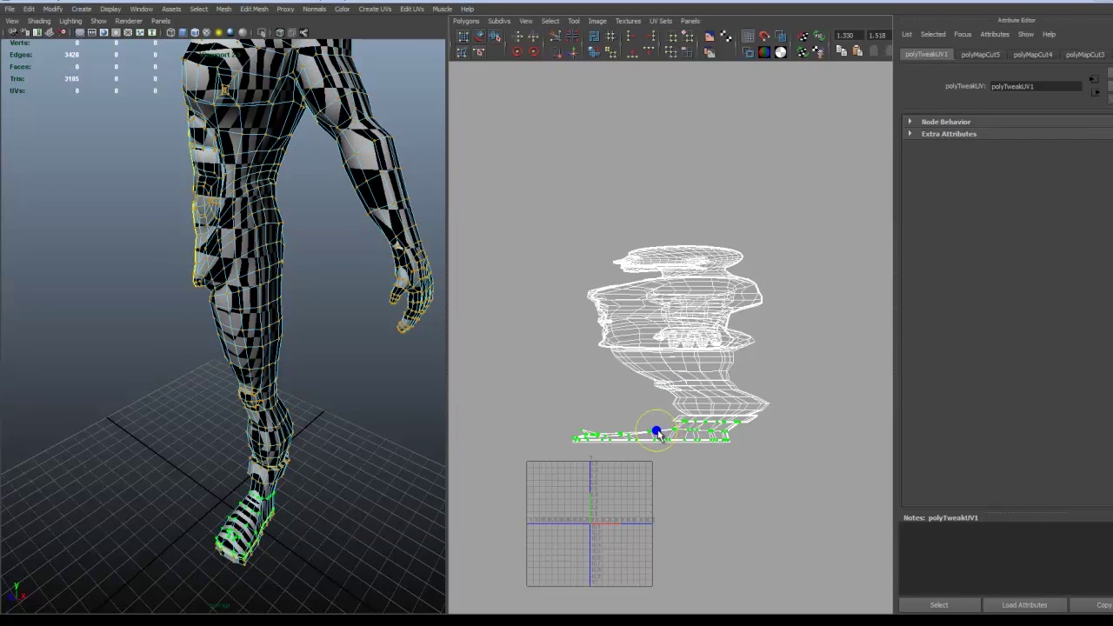
key("w")
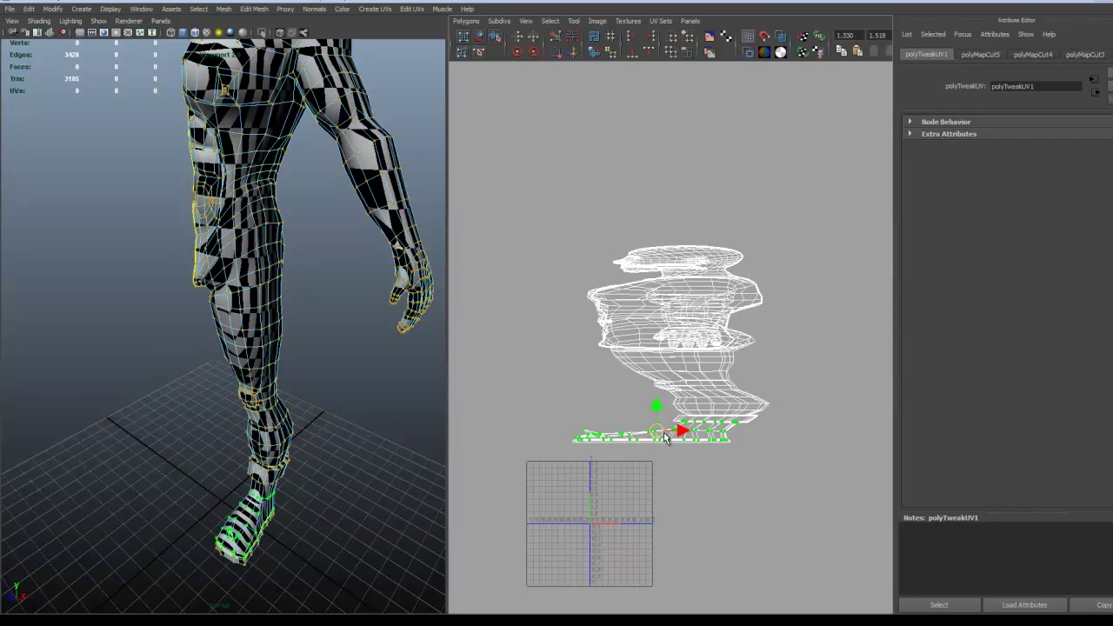
left_click_drag(661, 432, 561, 418)
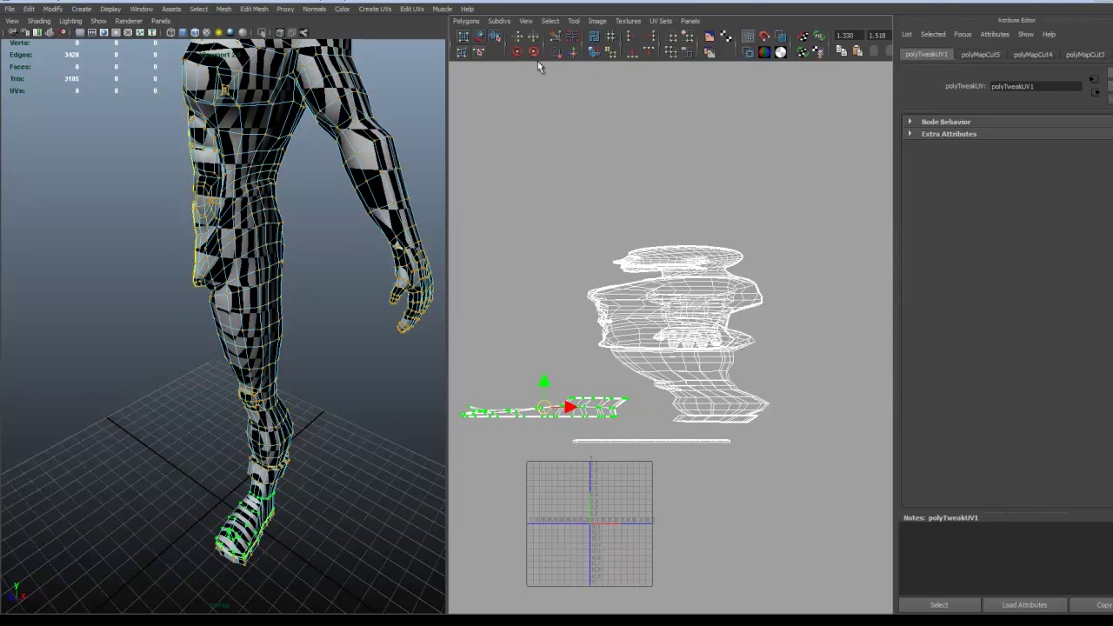
Unfold the boot's UV shell, scale it up and place it beside the body's UVs.
left_click(593, 53)
key("e")
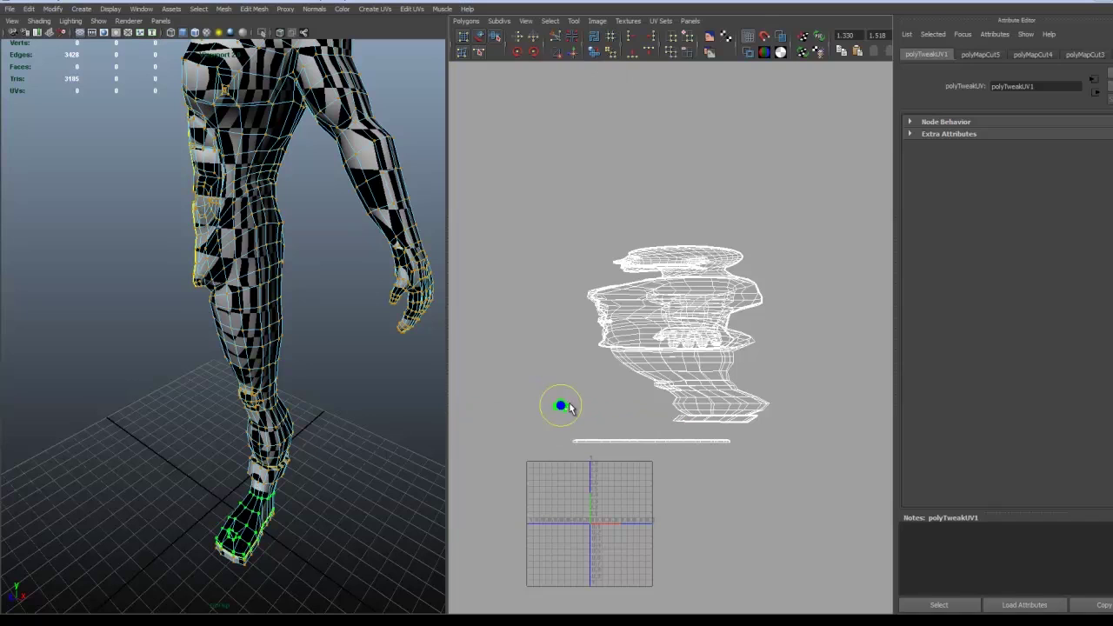
key("r")
left_click_drag(561, 405, 643, 372)
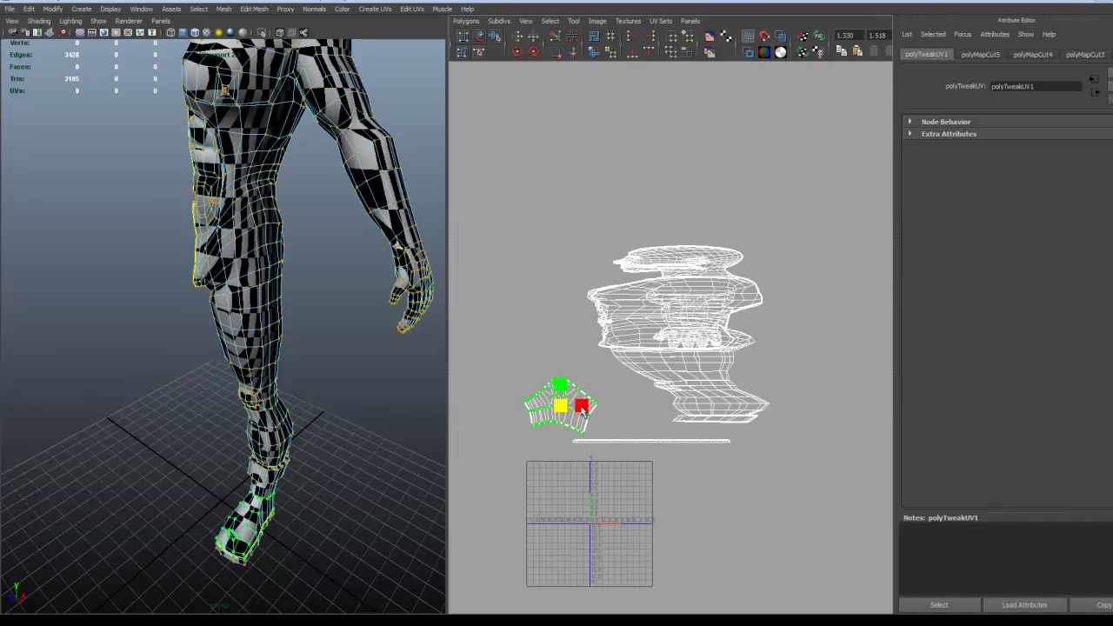
key("w")
left_click_drag(568, 410, 537, 396)
Smooth the boot's UV shell with the Smooth UV Tool's Unfold and check the checker pattern around the boot.
left_click(497, 38)
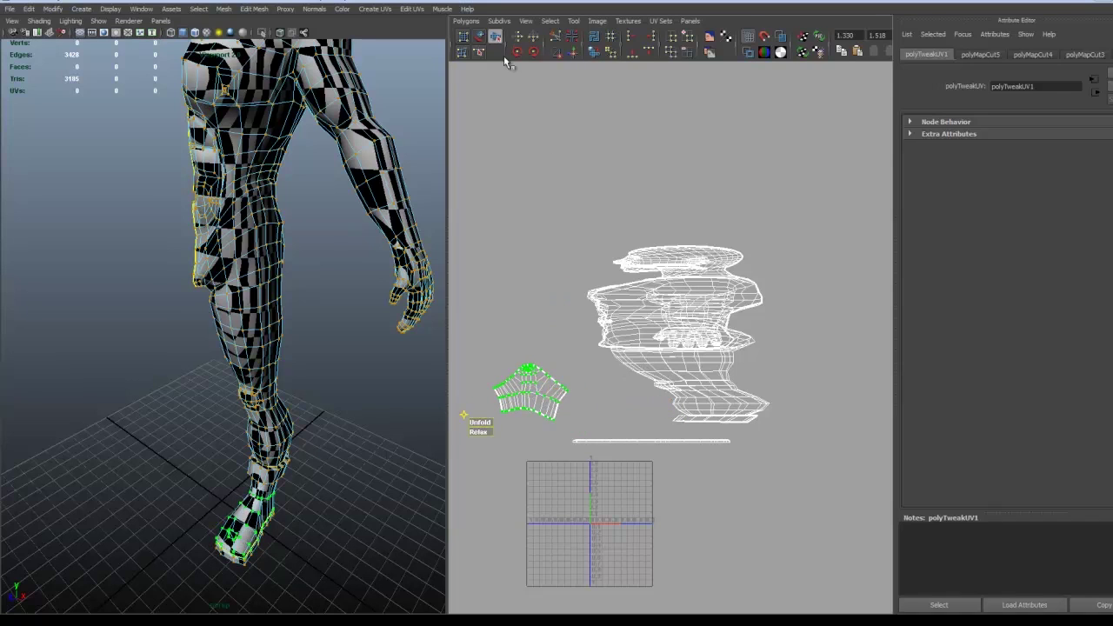
left_click_drag(477, 423, 539, 420)
middle_click_drag(214, 531, 259, 462, "alt")
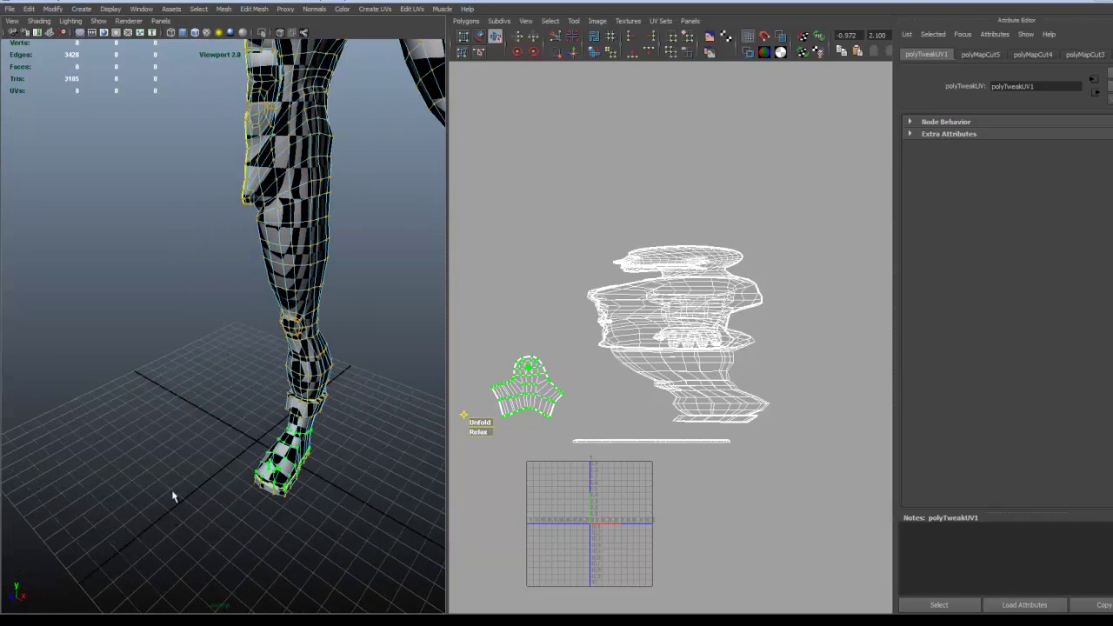
right_click_drag(171, 494, 296, 512, "alt")
middle_click_drag(296, 512, 183, 445, "alt")
right_click_drag(134, 429, 210, 493, "alt")
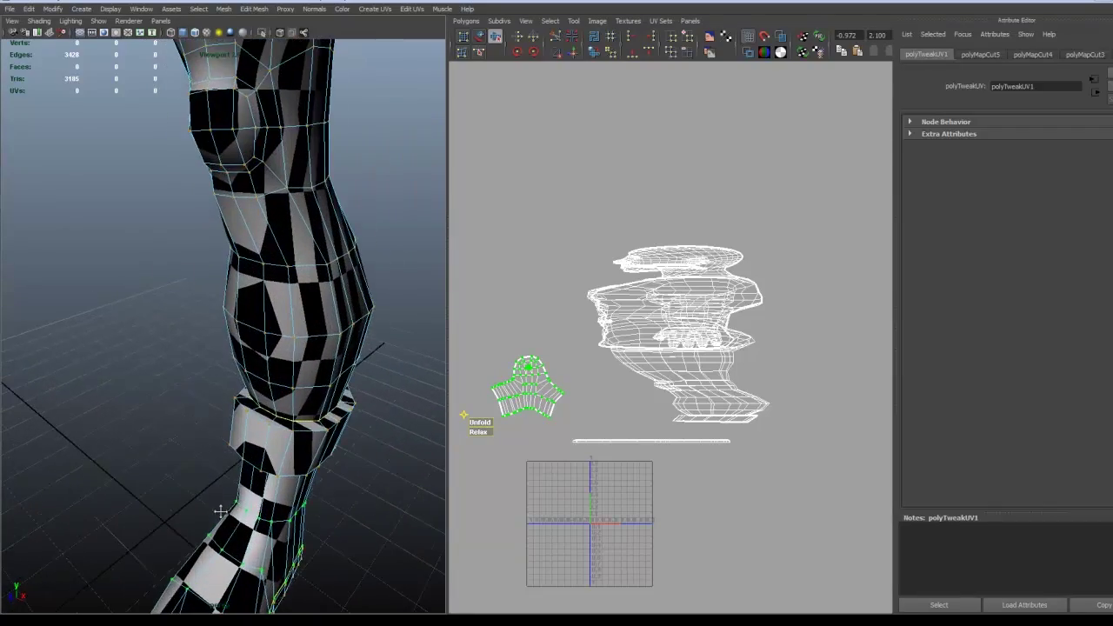
left_click_drag(220, 511, 293, 443, "alt")
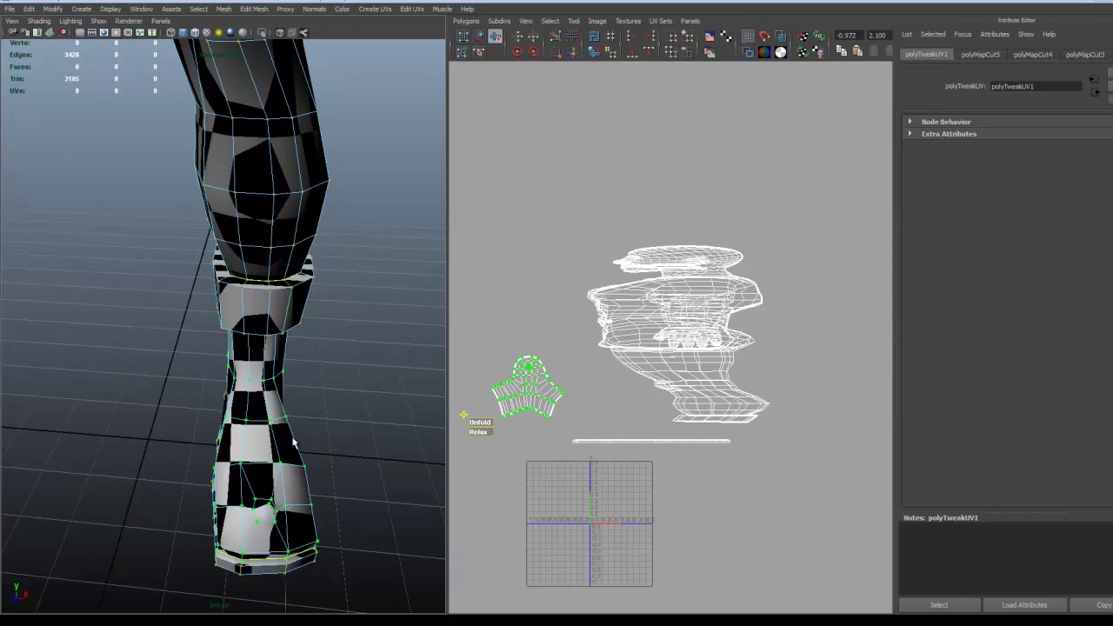
left_click_drag(314, 520, 265, 466, "alt")
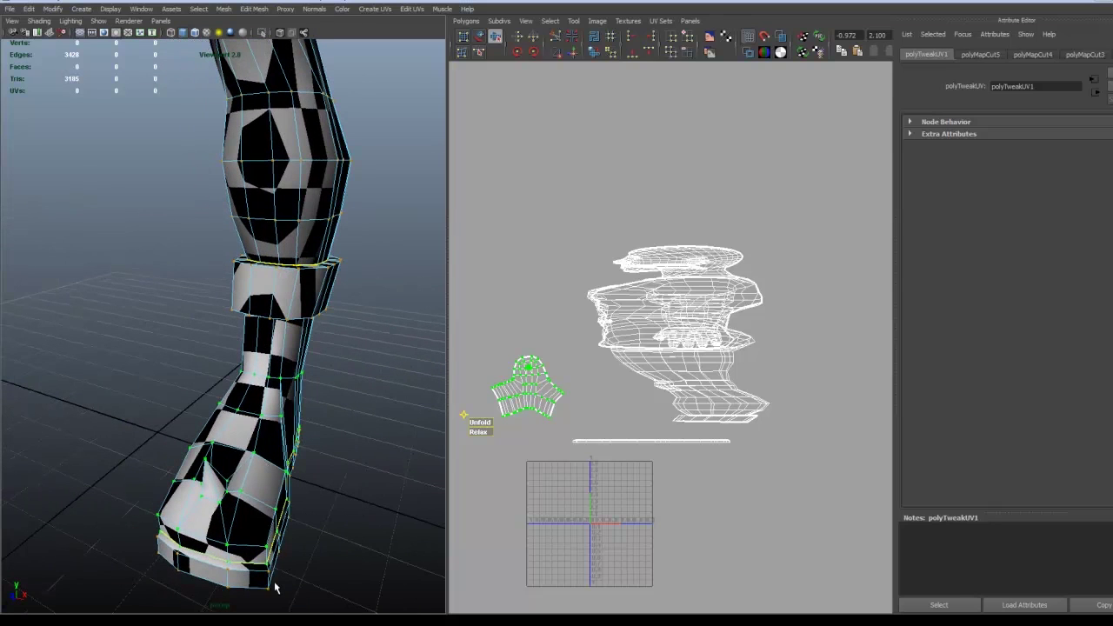
Select the sole's whole UV shell, unfold it and refine it with the Smooth UV Tool's Unfold.
left_click(556, 437)
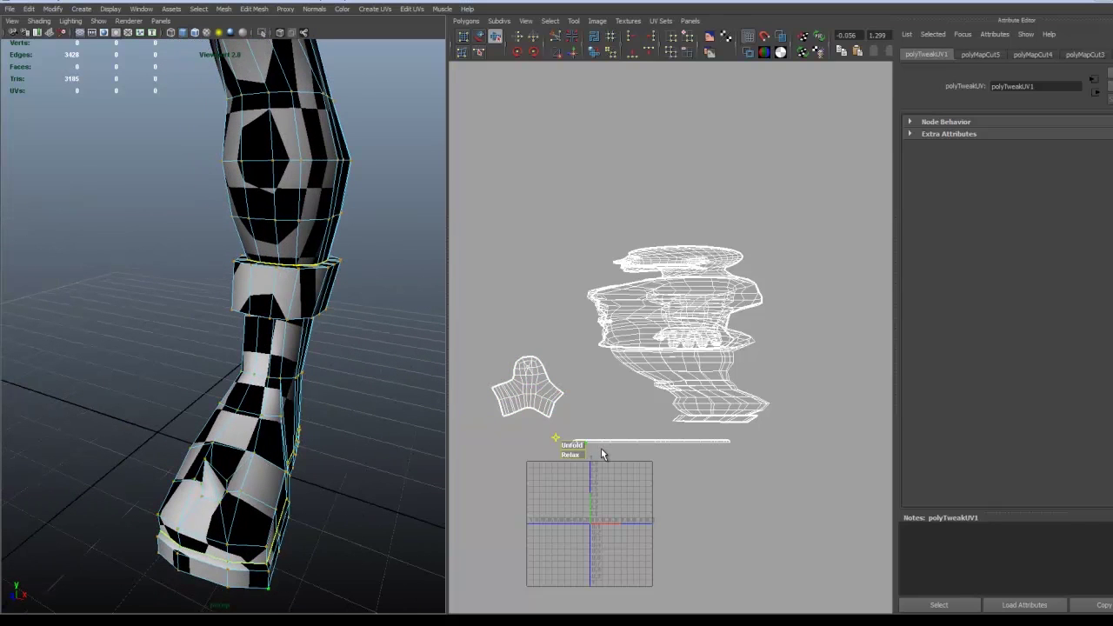
right_click_drag(601, 449, 627, 432, "ctrl")
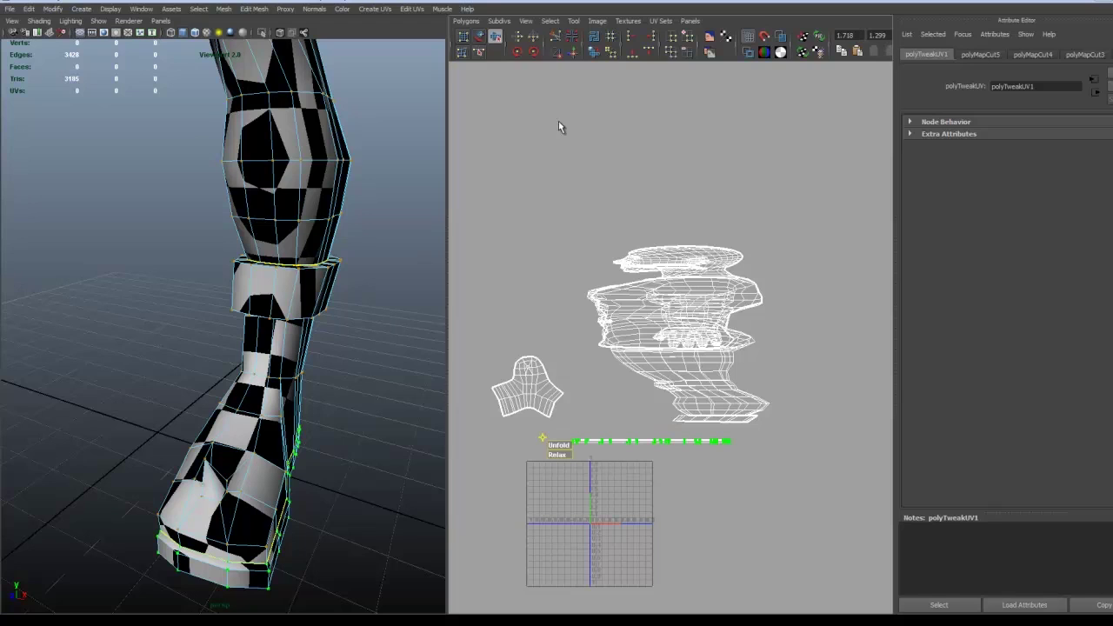
left_click(599, 56)
key("w")
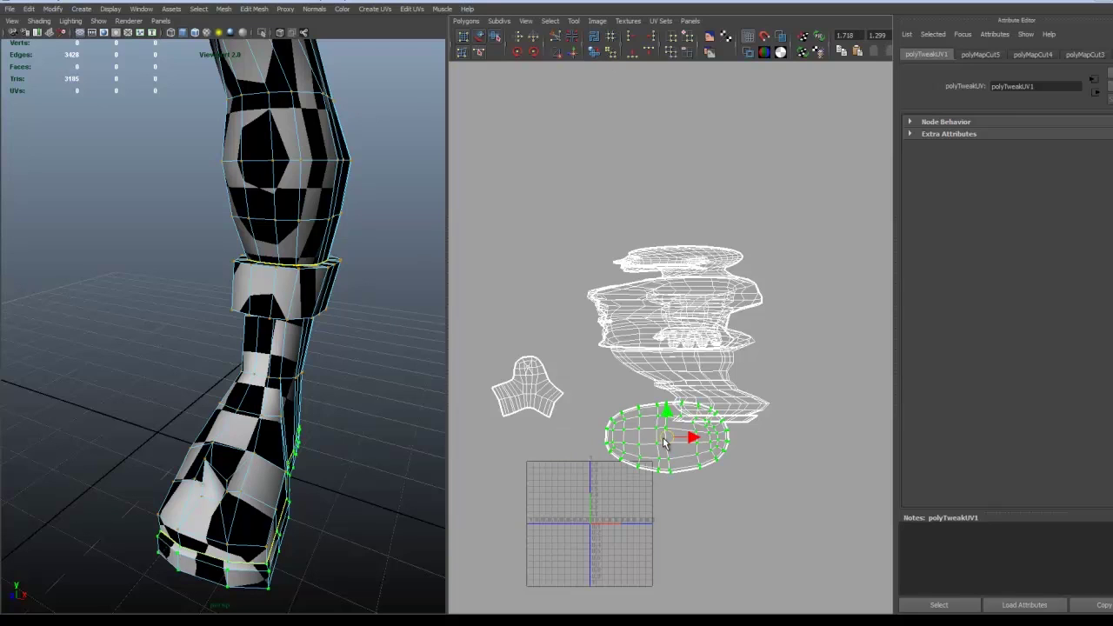
left_click(495, 37)
left_click_drag(596, 477, 819, 474)
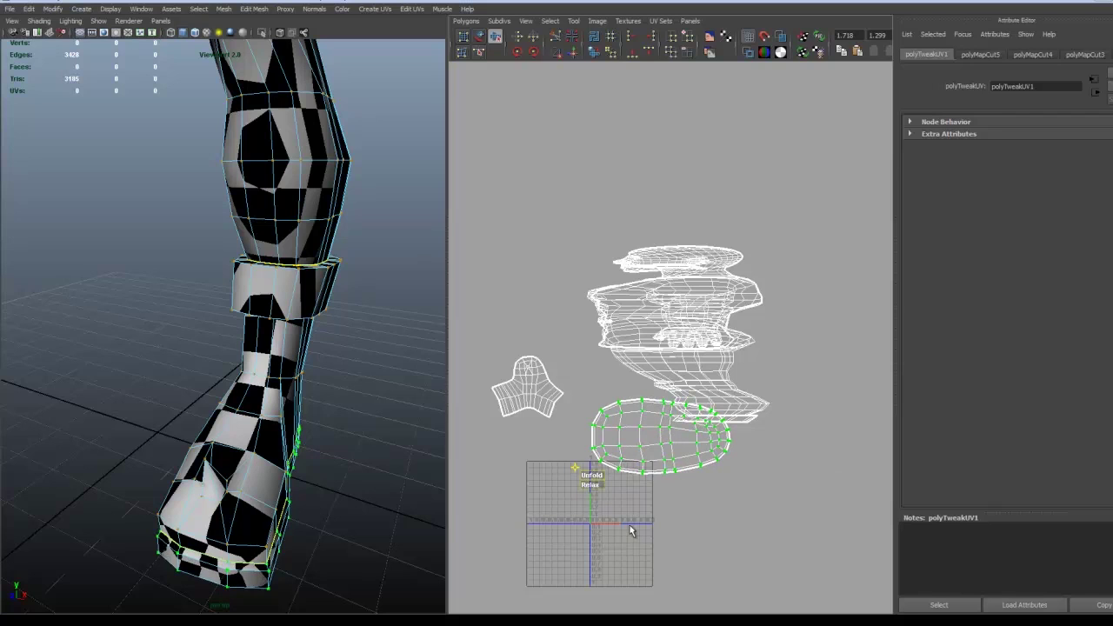
Move the sole's UV shell to the empty area below and beside the texture square.
middle_click_drag(629, 525, 661, 429, "alt")
right_click_drag(661, 429, 638, 392, "alt")
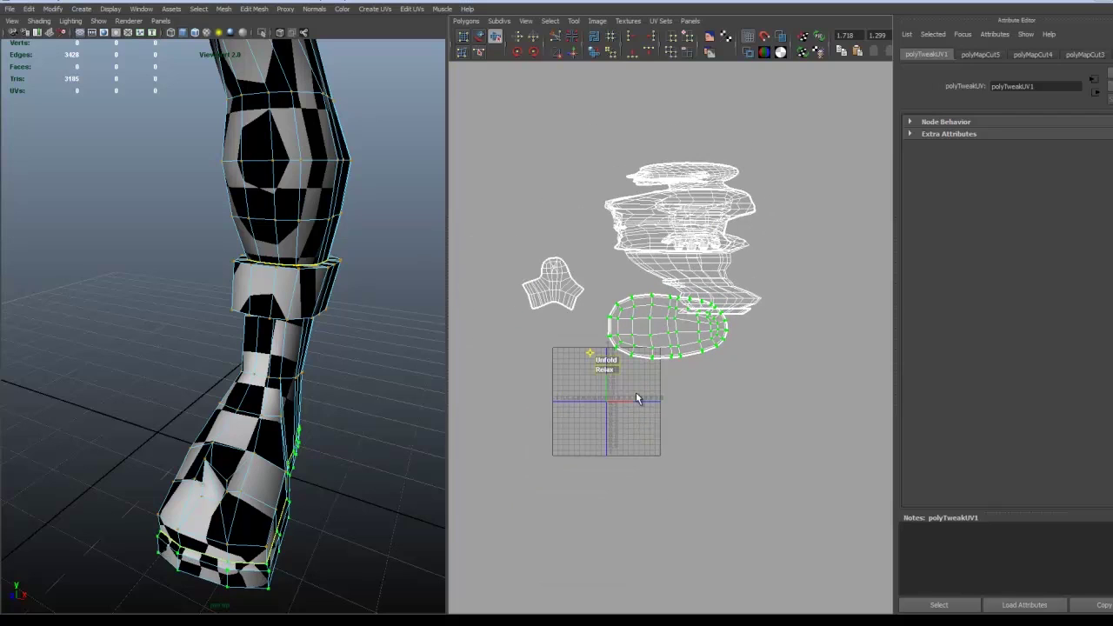
key("w")
left_click_drag(666, 328, 735, 550)
key("w")
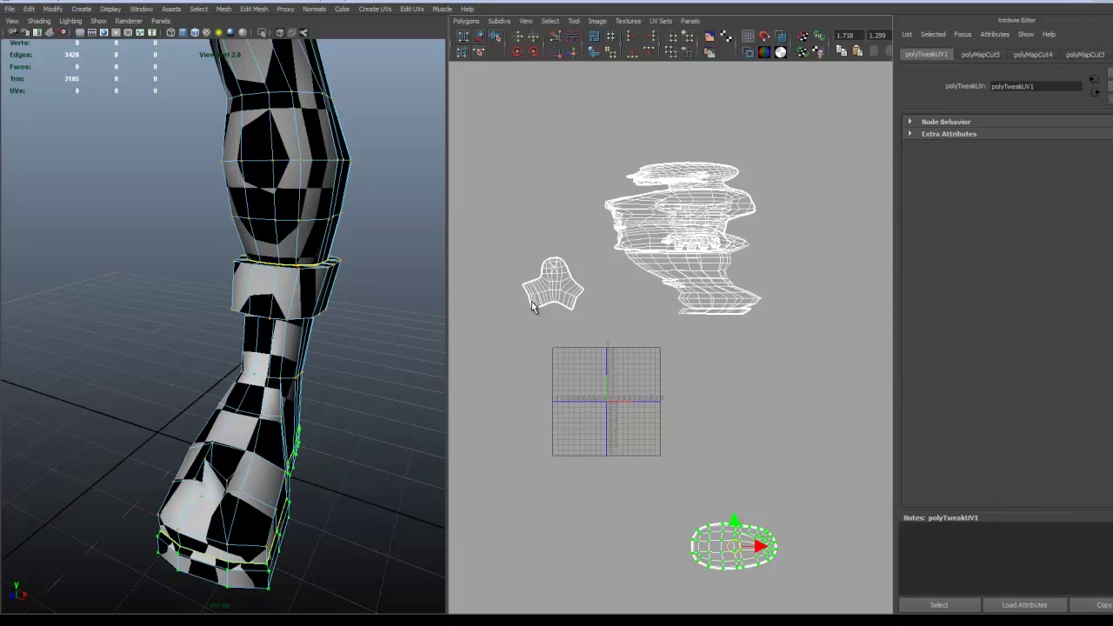
Select the boot's UV shell, place it just above the sole's shell and scale it up slightly.
right_click_drag(530, 306, 569, 297)
left_click(535, 301)
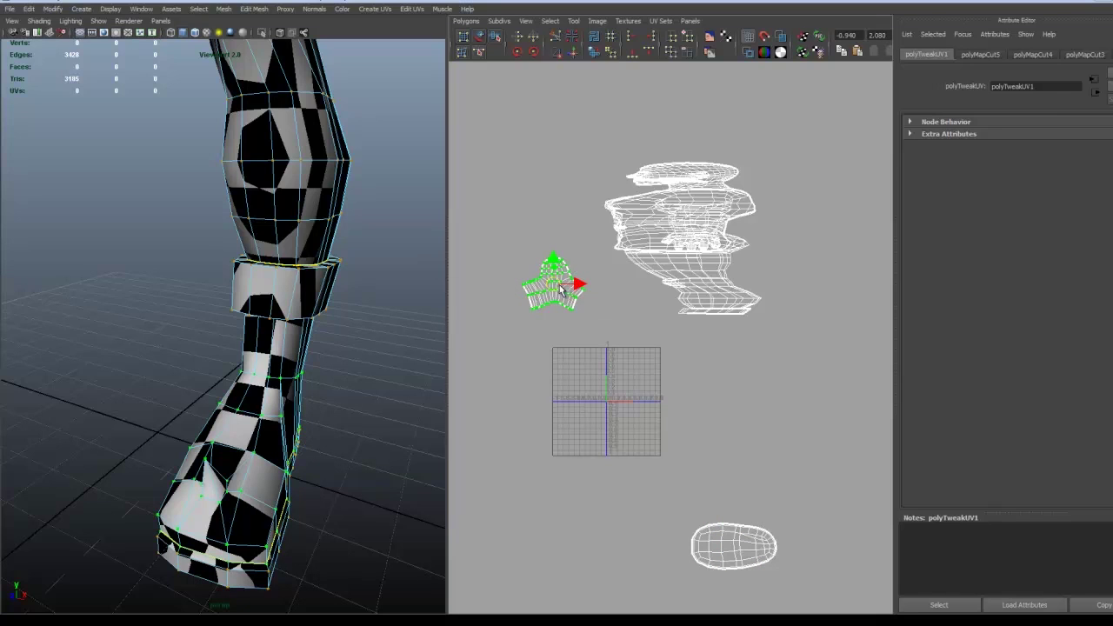
left_click_drag(561, 292, 740, 479)
Select the boot cuff's whole UV shell and move it out of the body's UVs to above the boot's shell.
middle_click_drag(312, 408, 313, 402, "alt")
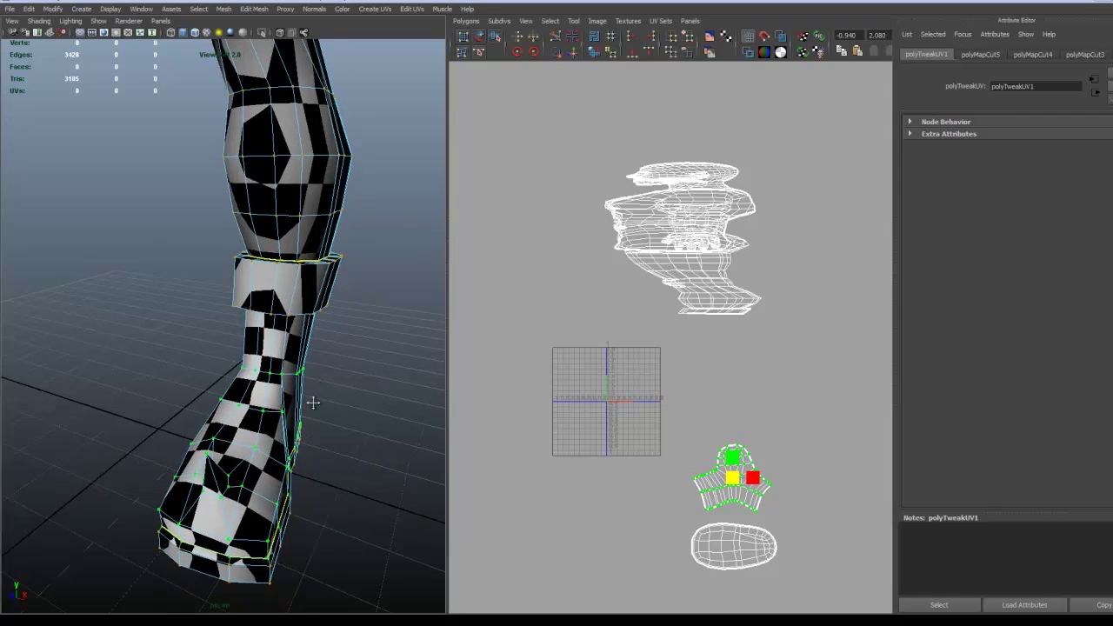
left_click_drag(313, 403, 104, 353, "alt")
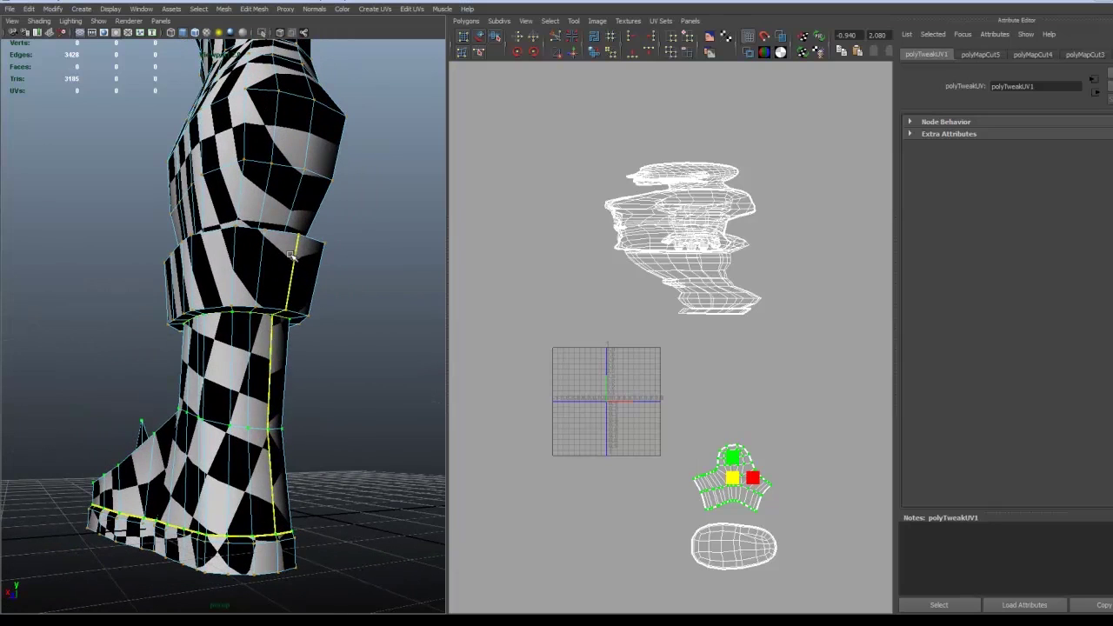
right_click_drag(266, 274, 306, 287)
left_click(255, 308)
left_click_drag(303, 329, 379, 340, "alt")
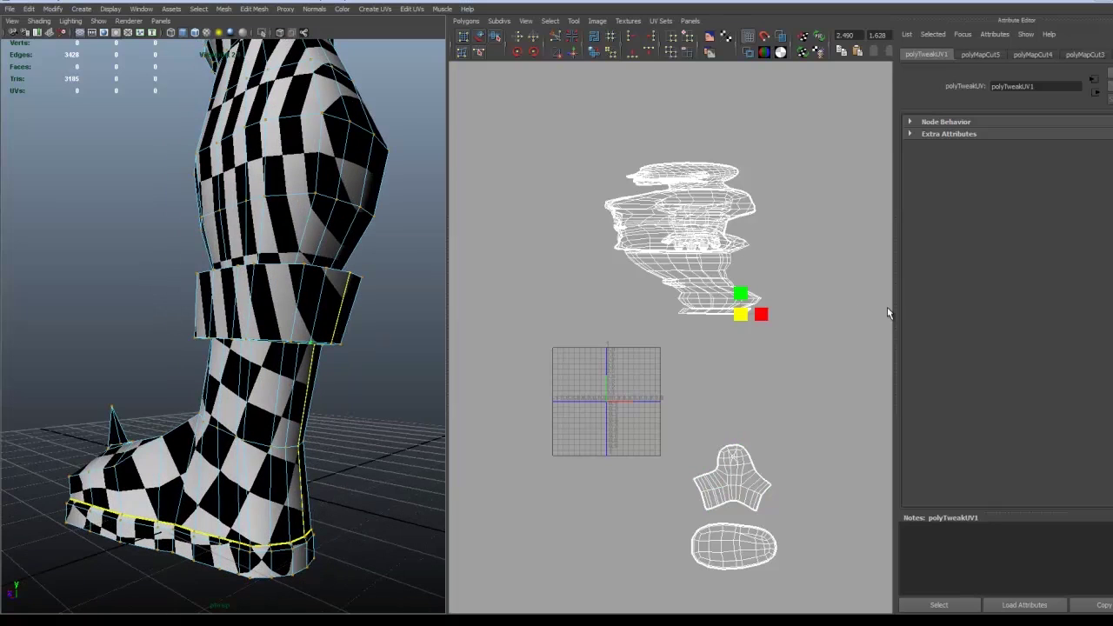
right_click_drag(730, 319, 755, 313)
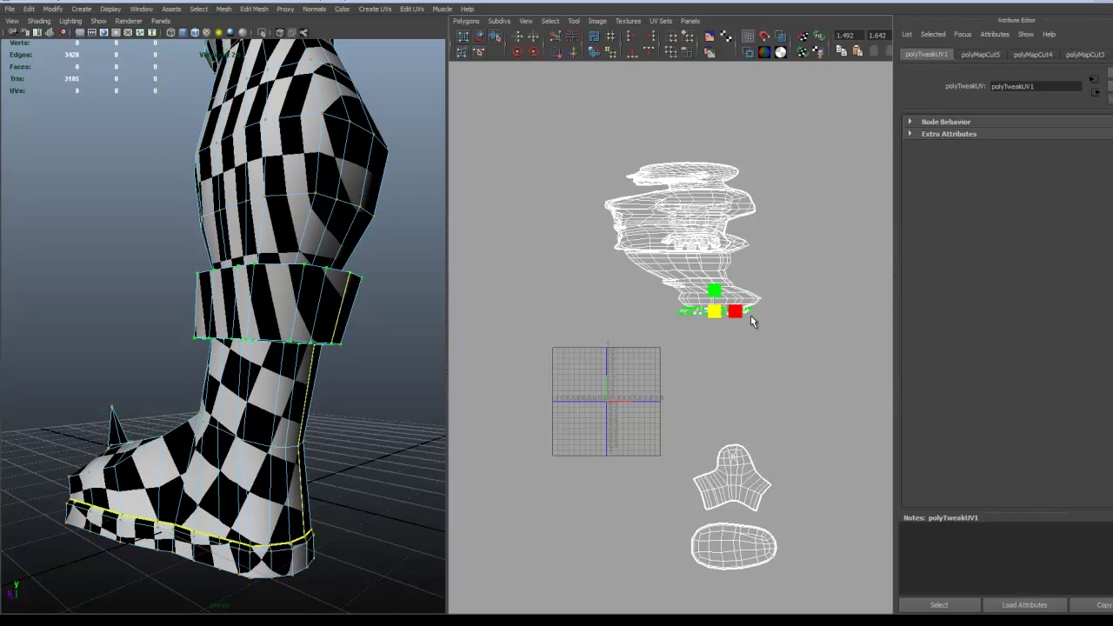
key("w")
left_click_drag(719, 317, 736, 427)
Unfold the cuff's UV shell and refine it with the Smooth UV Tool's Unfold.
left_click(593, 53)
left_click(495, 35)
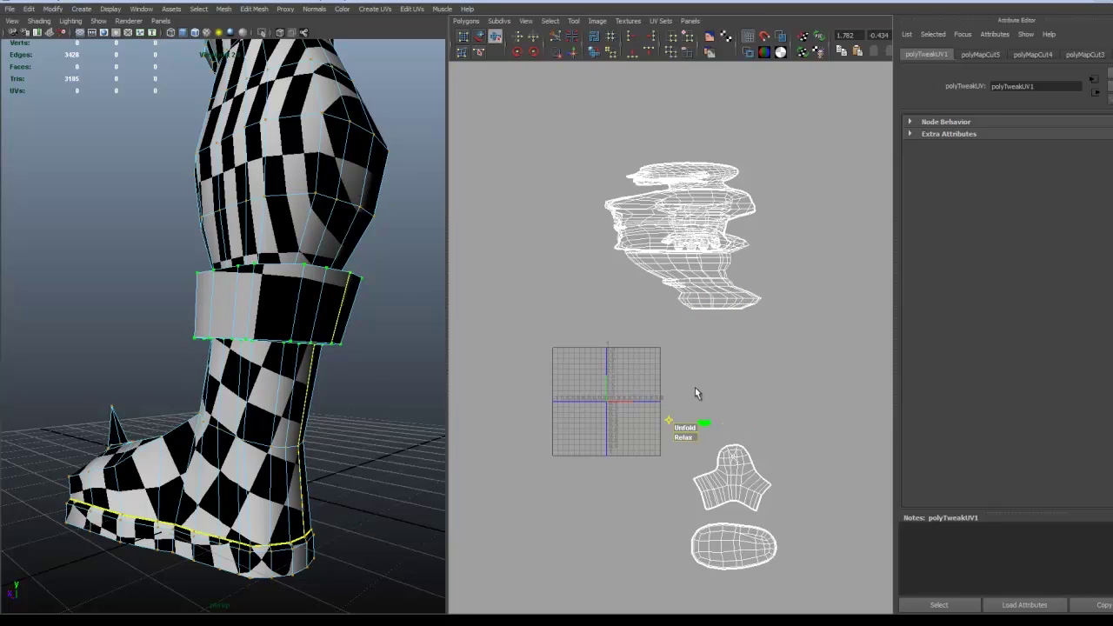
left_click_drag(684, 427, 787, 426)
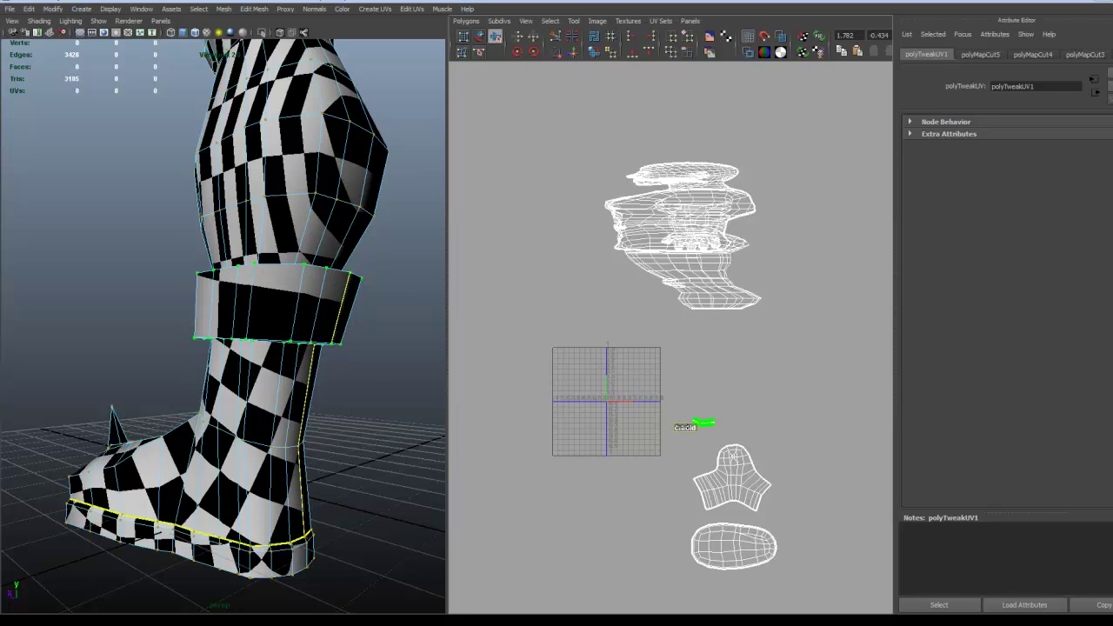
Scale up the cuff's UV shell to about the boot shell's width and position it directly above that shell.
key("w")
left_click_drag(704, 424, 788, 402)
key("e")
key("r")
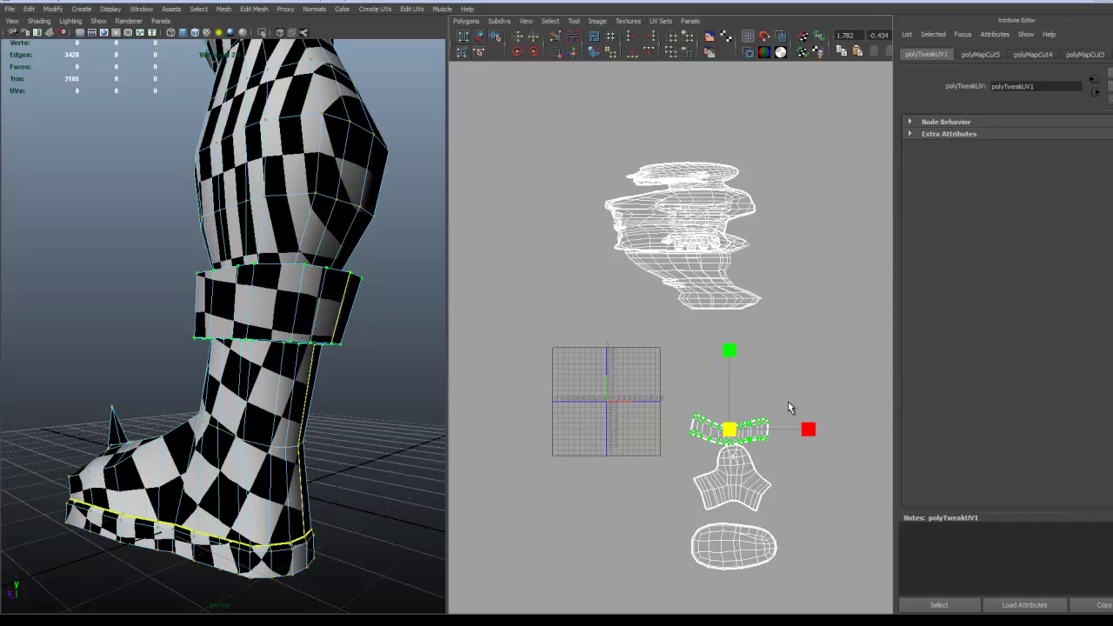
key("w")
Rotate the cuff's UV shell slightly so that its two ends sit level.
scroll(736, 432, "up", 4)
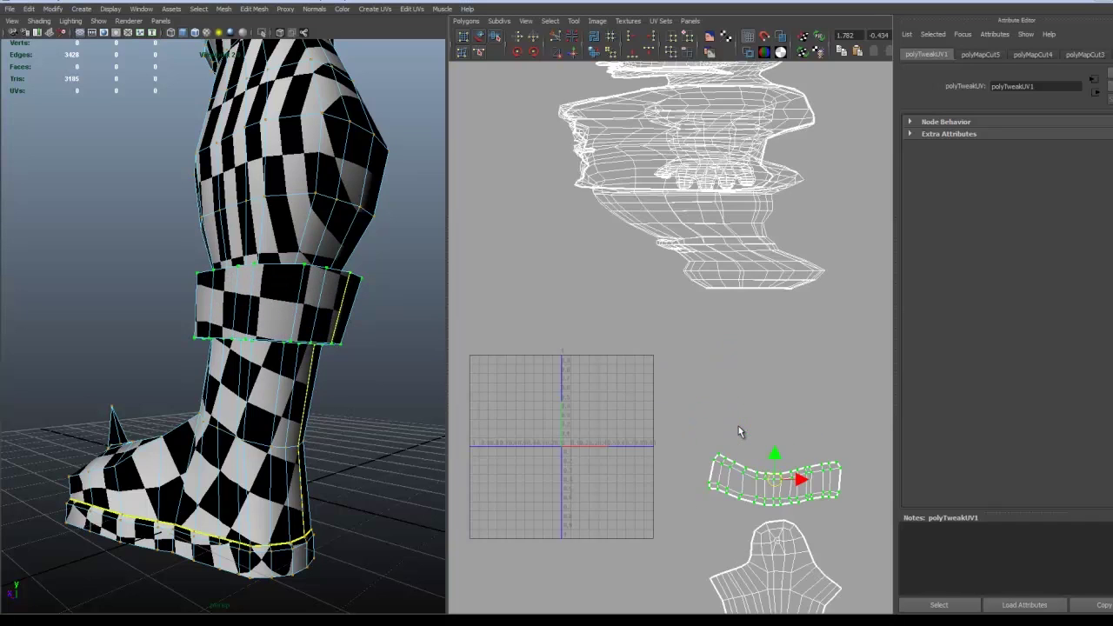
scroll(721, 392, "up", 5)
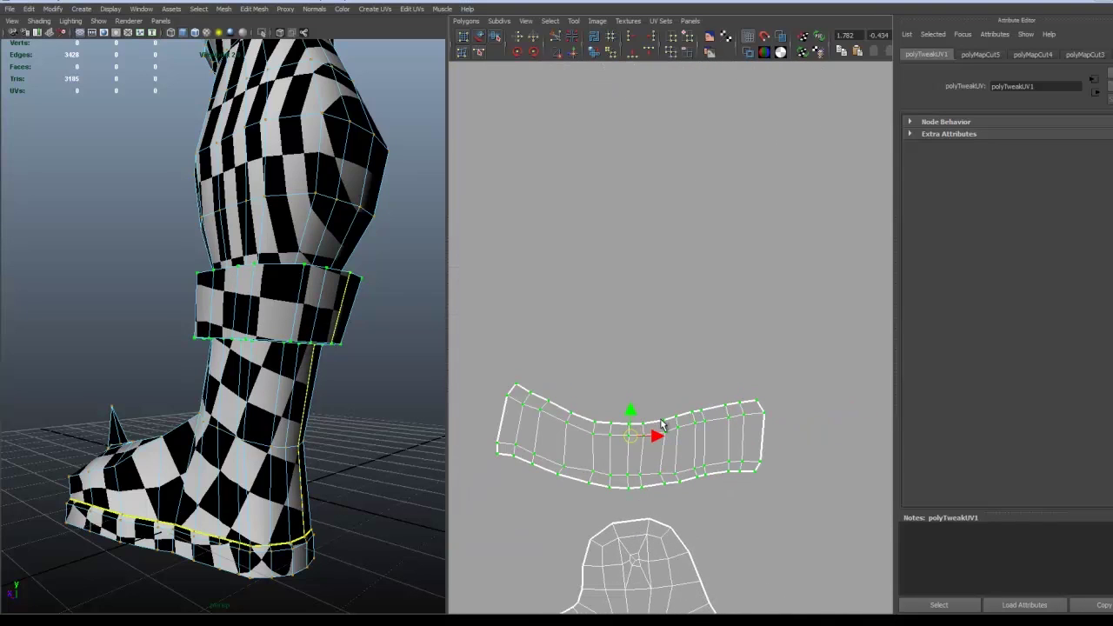
key("e")
left_click_drag(651, 433, 651, 433)
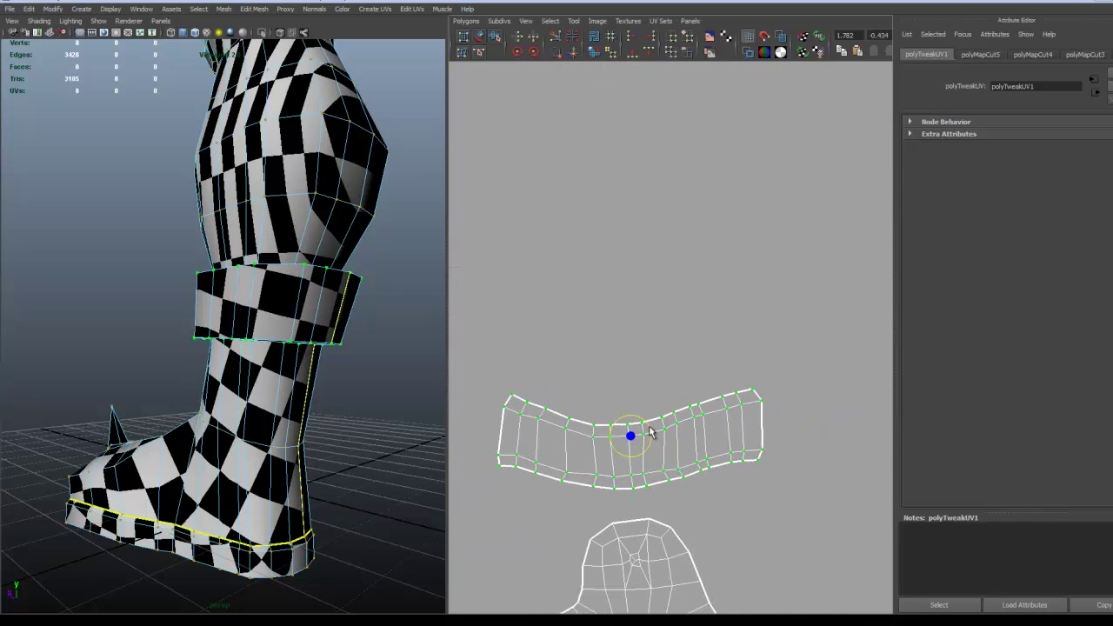
Align the two upper corner UVs of the cuff's shell to their maximum V value.
left_click(513, 399)
right_click(511, 397)
key("q")
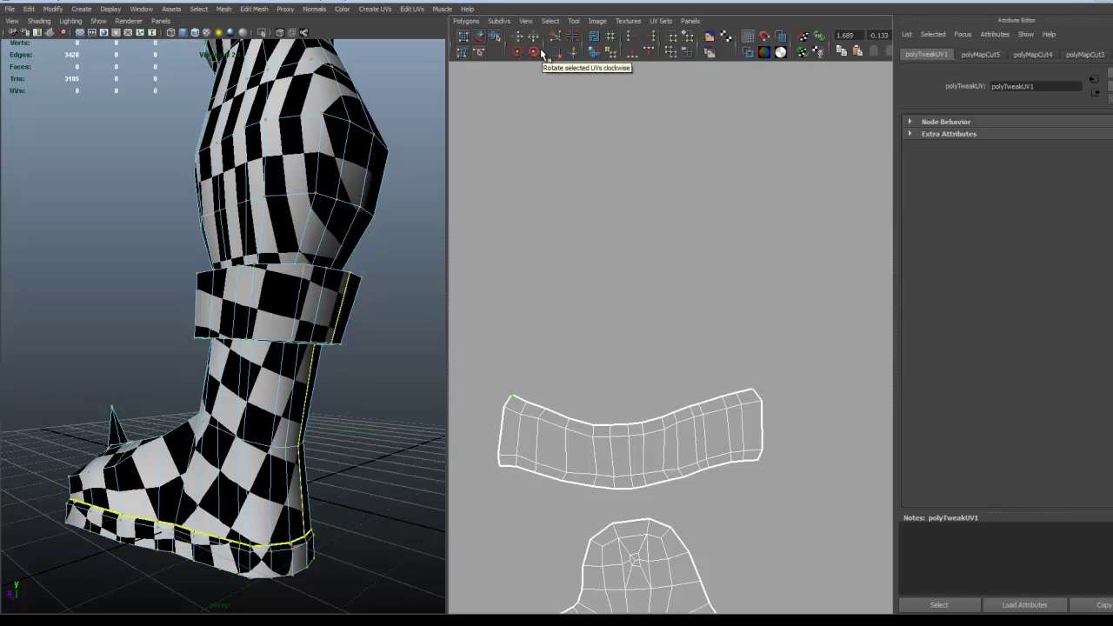
left_click(646, 52)
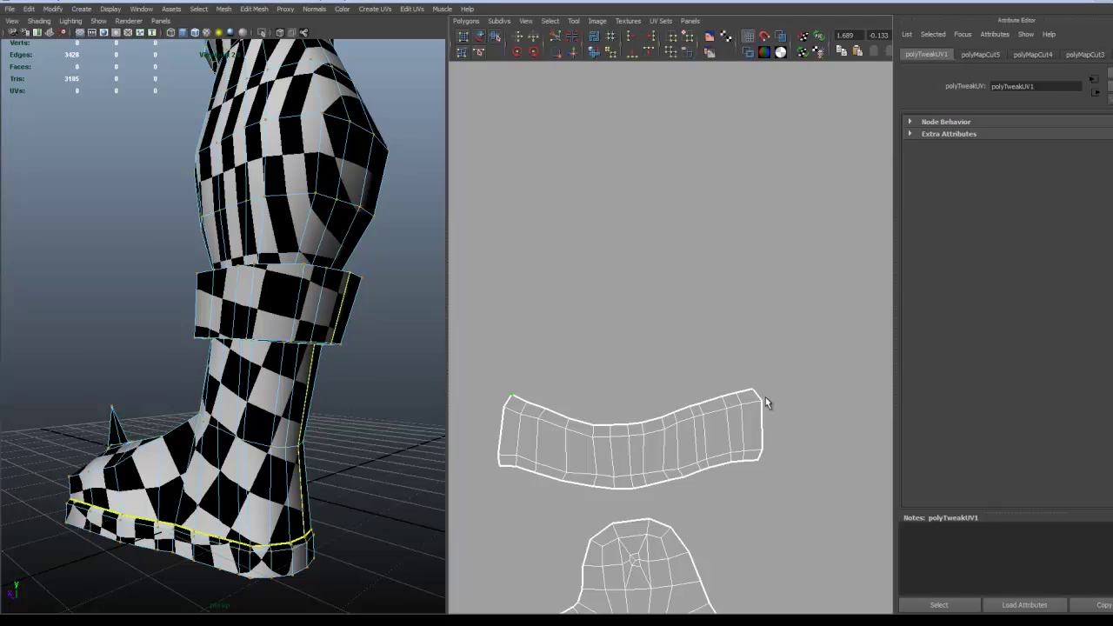
left_click(653, 52)
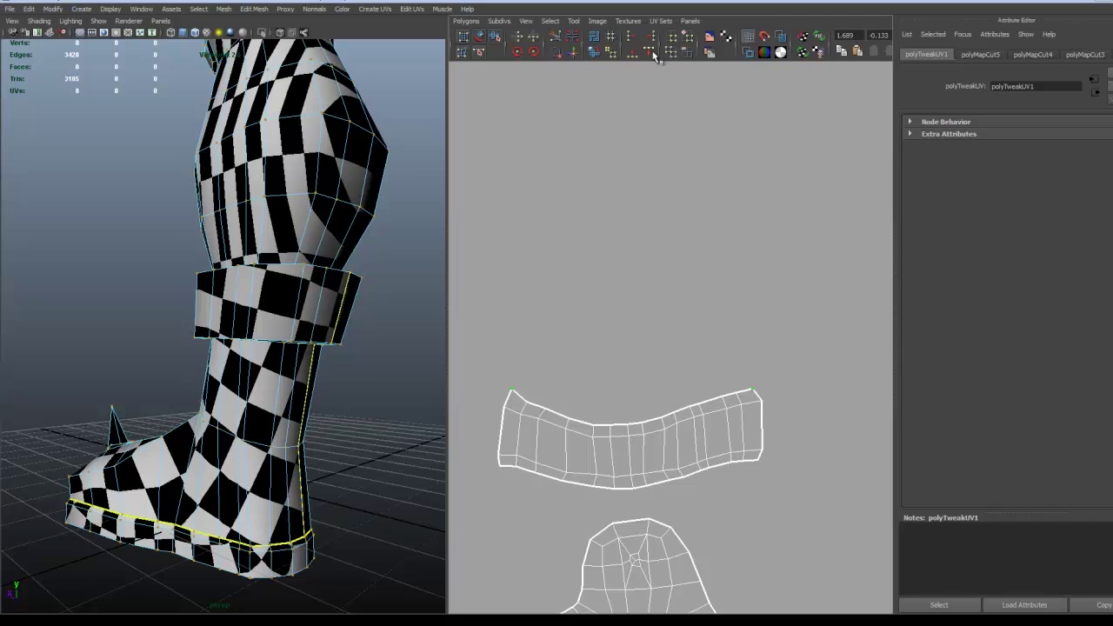
Select the cuff's UV shell except for its two aligned upper corner UVs.
left_click(757, 459)
left_click(515, 394)
right_click(507, 393, "ctrl")
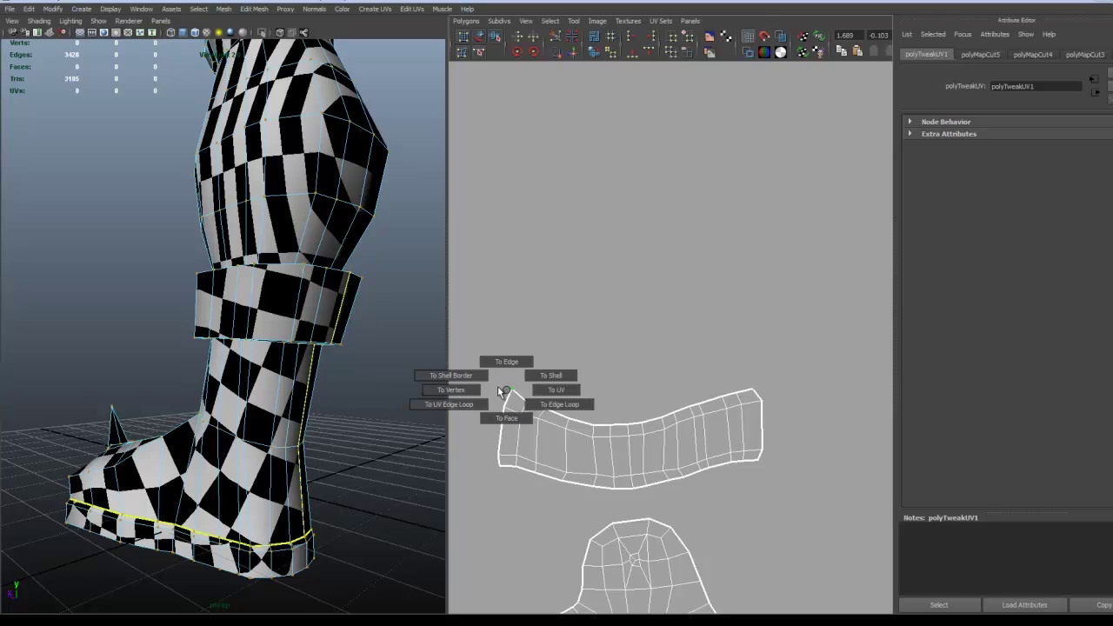
right_click_drag(499, 392, 549, 380, "ctrl")
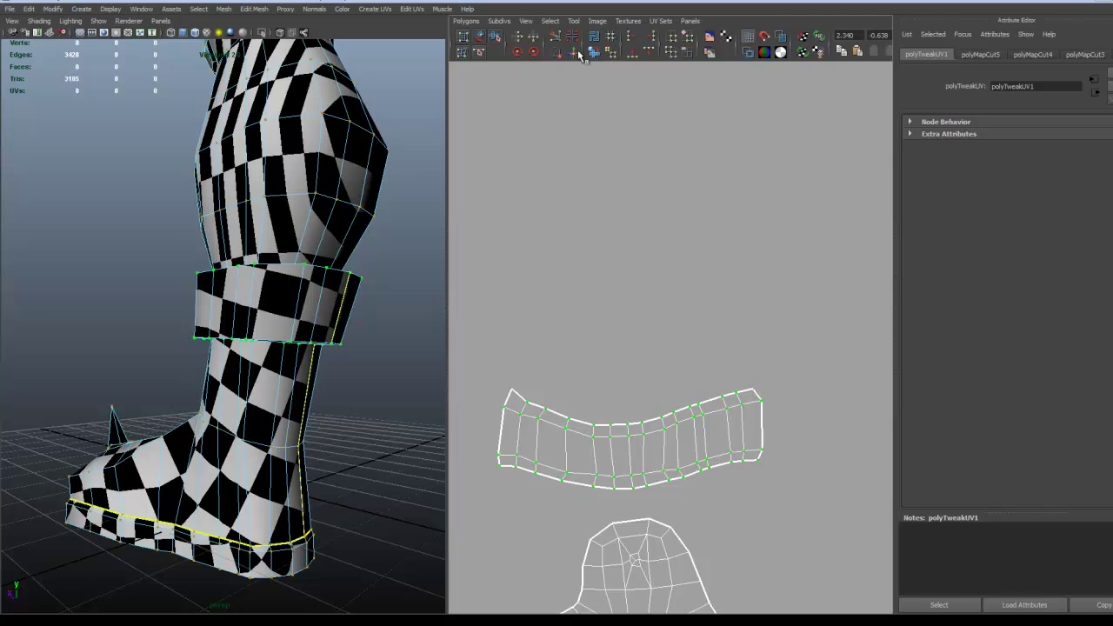
Relax and unfold the selected cuff UVs with the Smooth UV Tool, leaving the two upper corners fixed.
left_click(495, 39)
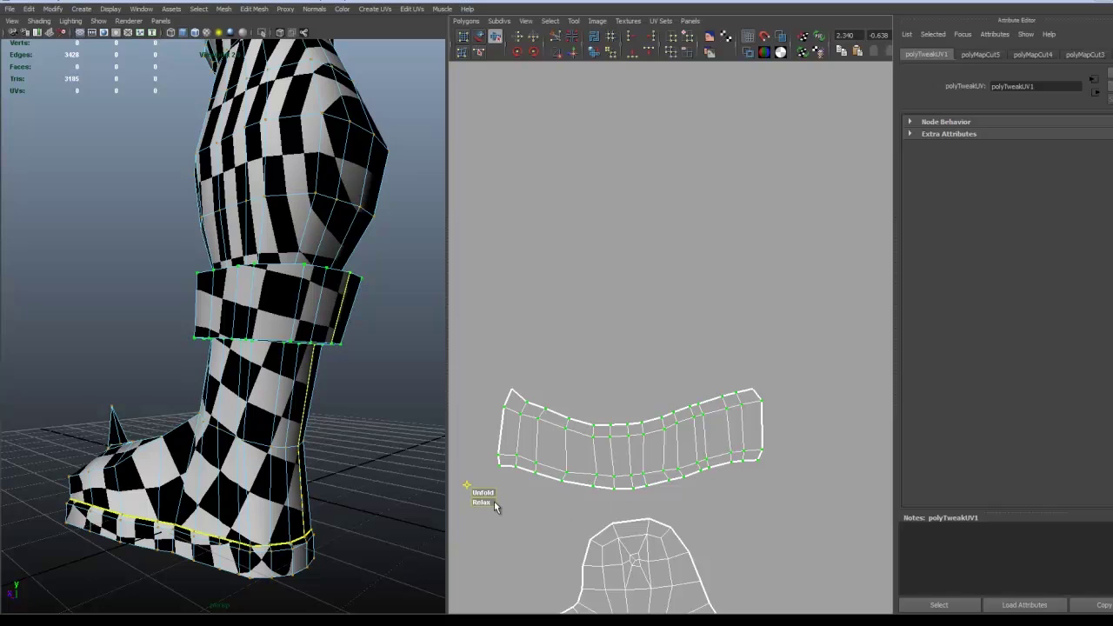
left_click_drag(490, 502, 766, 496)
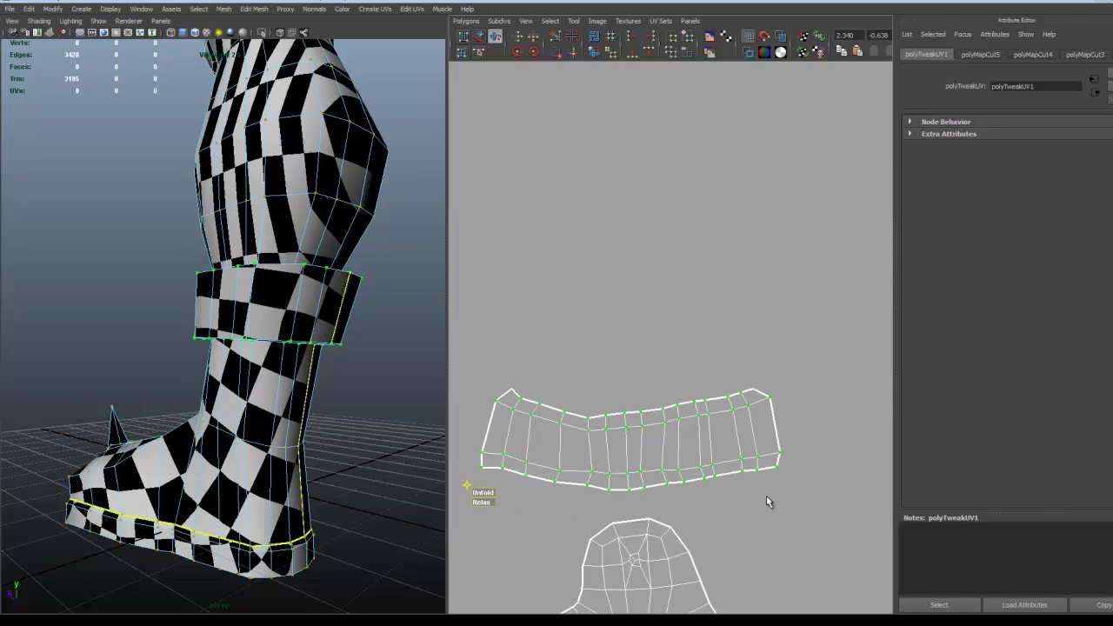
left_click_drag(487, 489, 683, 493)
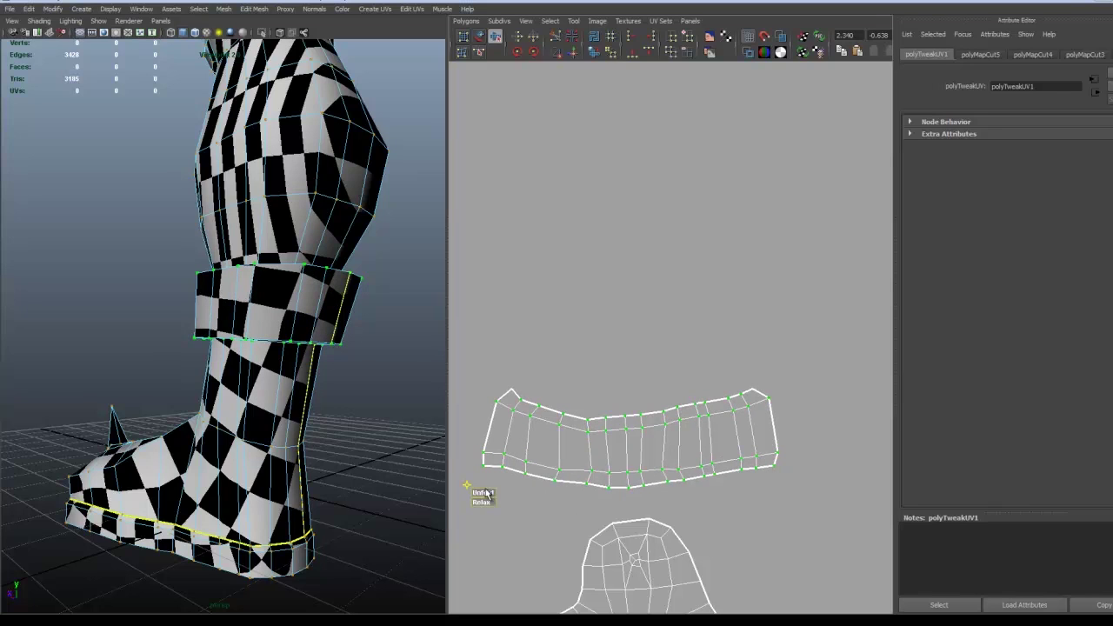
left_click_drag(486, 491, 735, 494)
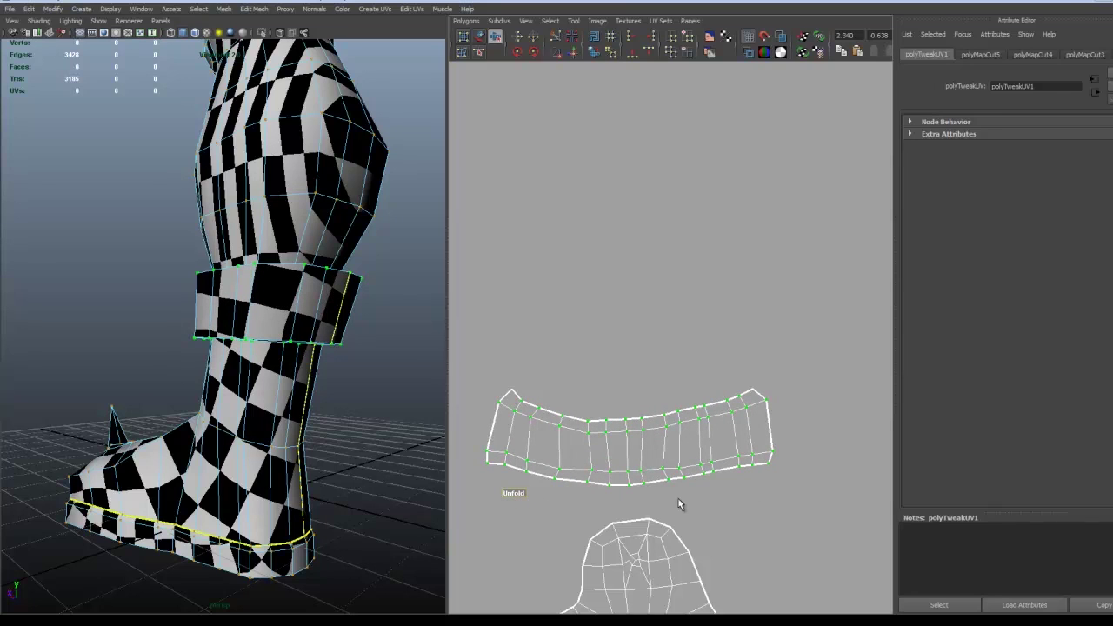
left_click_drag(514, 492, 698, 492)
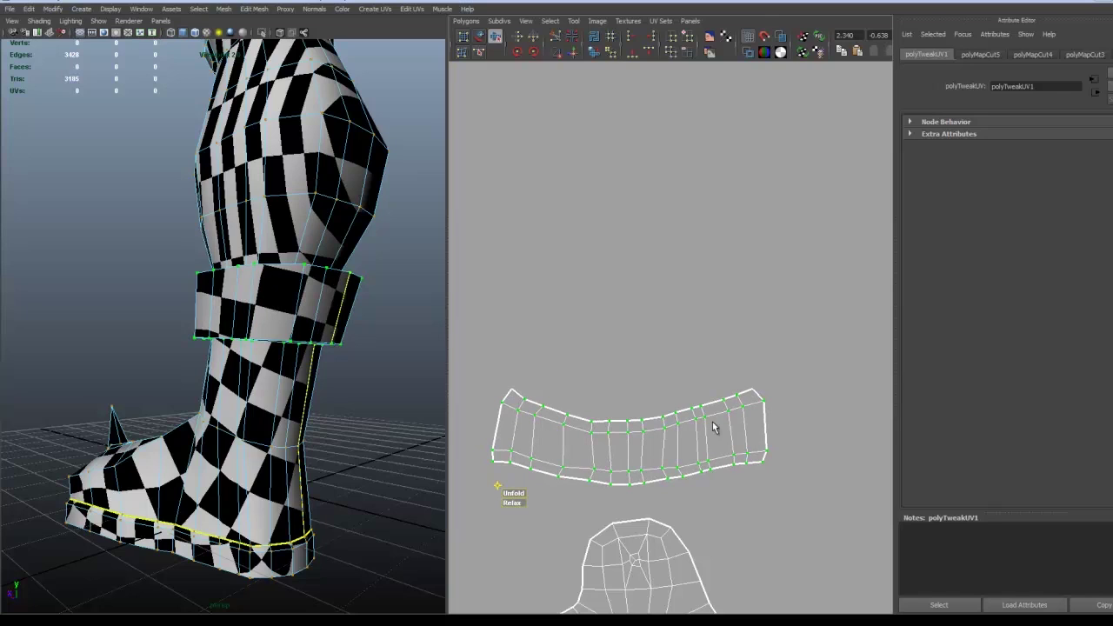
Select the cuff shell's upper border UVs and align them to their maximum V value.
right_click_drag(698, 419, 658, 402, "ctrl")
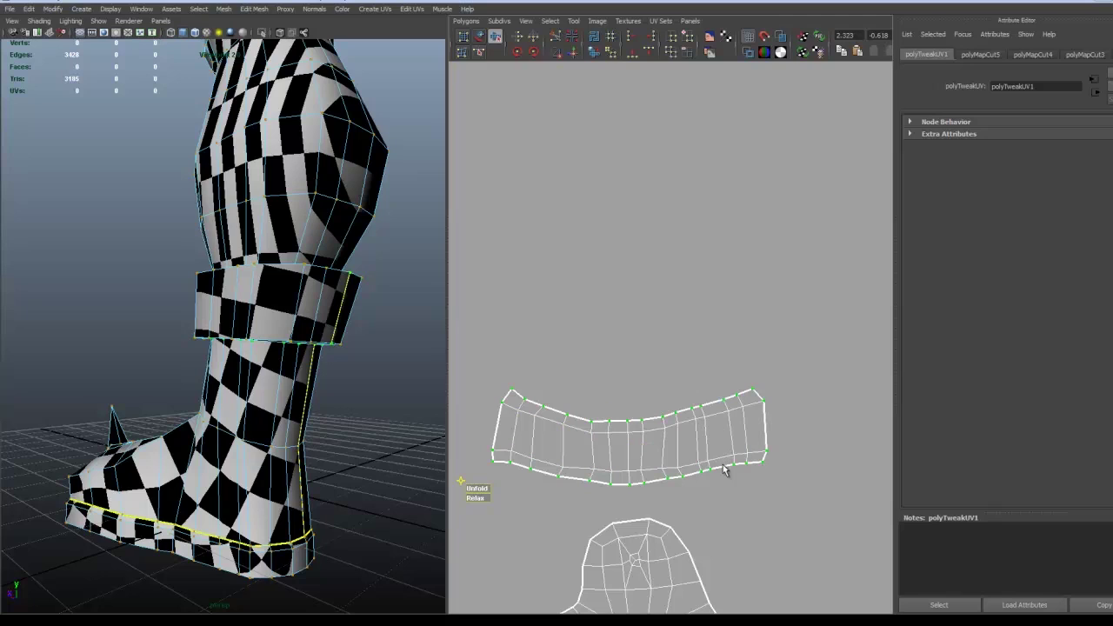
left_click_drag(719, 470, 480, 433, "ctrl")
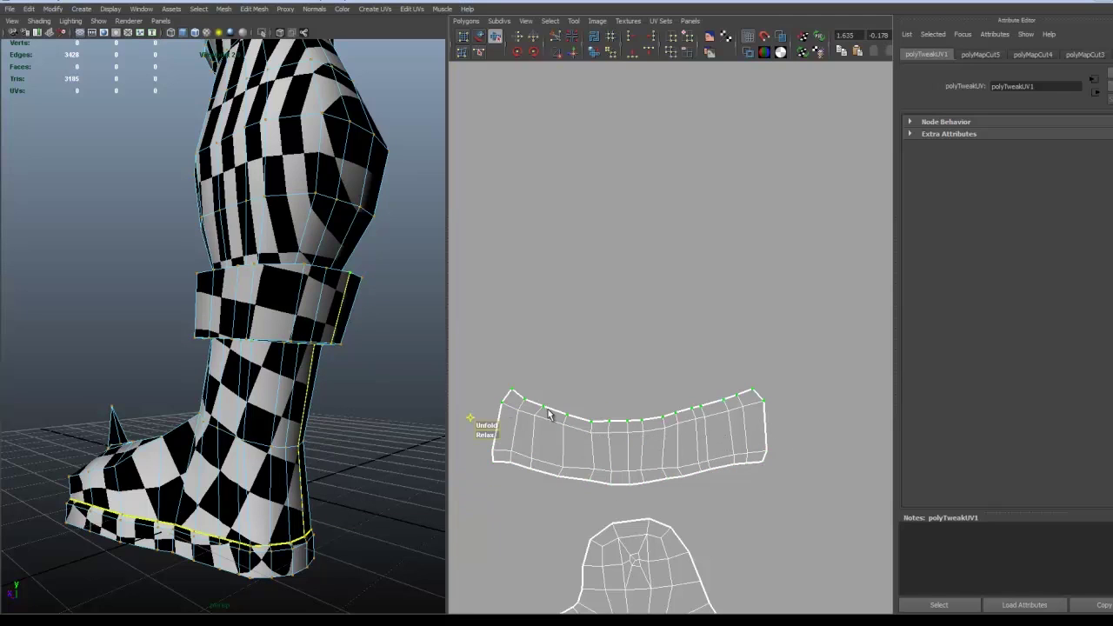
left_click(648, 53)
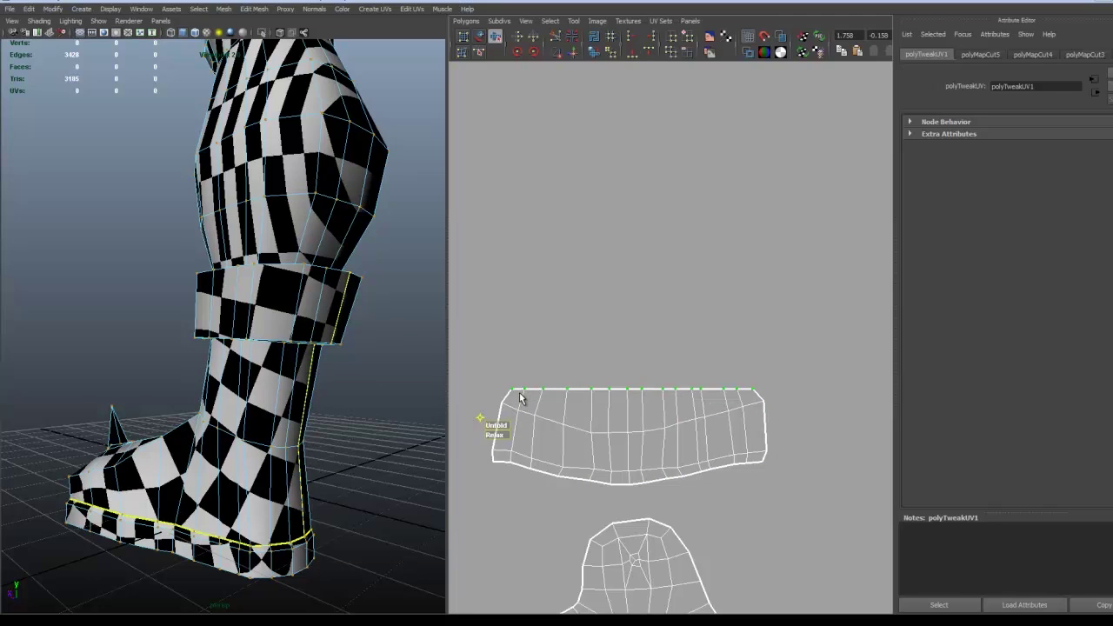
Unfold and relax the cuff's UVs with the Smooth UV Tool, leaving the straightened upper border row fixed.
right_click_drag(519, 396, 551, 385)
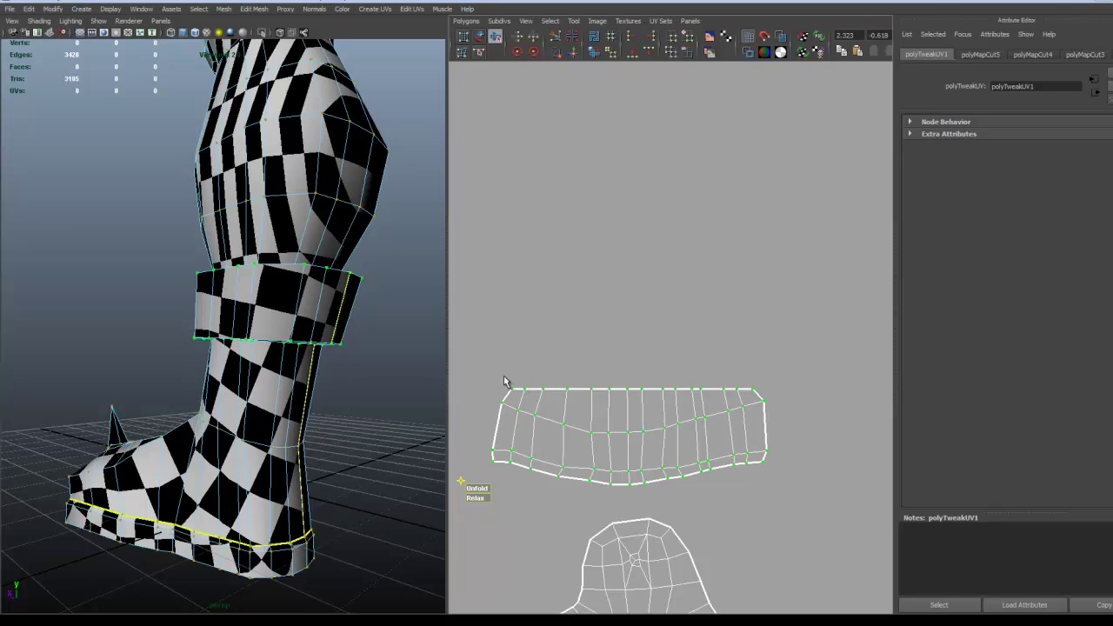
left_click_drag(499, 376, 774, 398)
right_click_drag(478, 498, 541, 487)
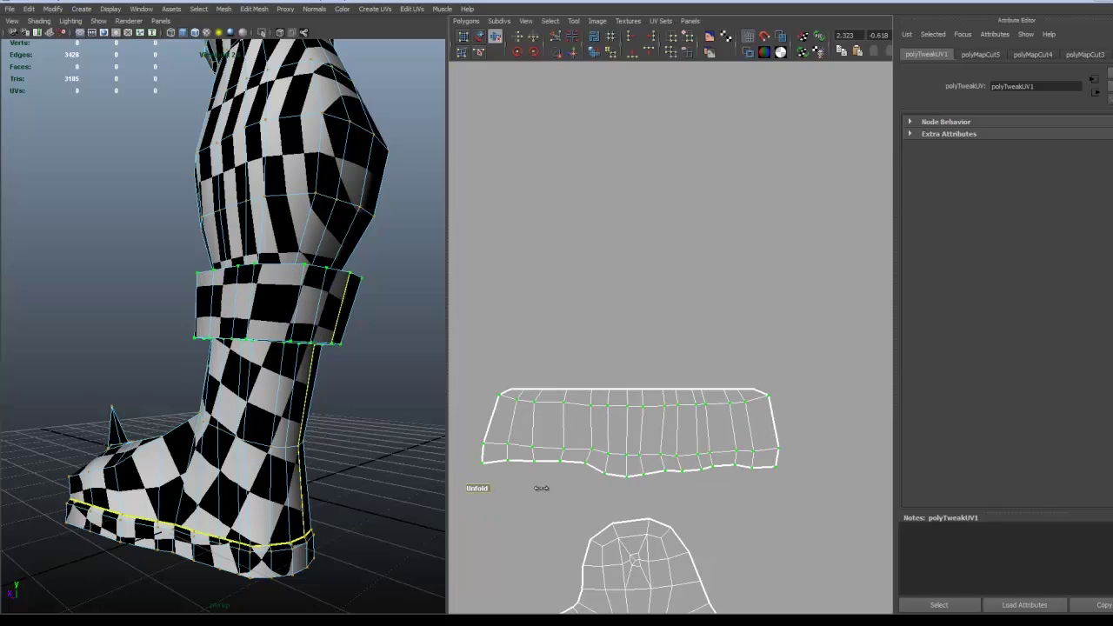
left_click_drag(476, 490, 727, 490)
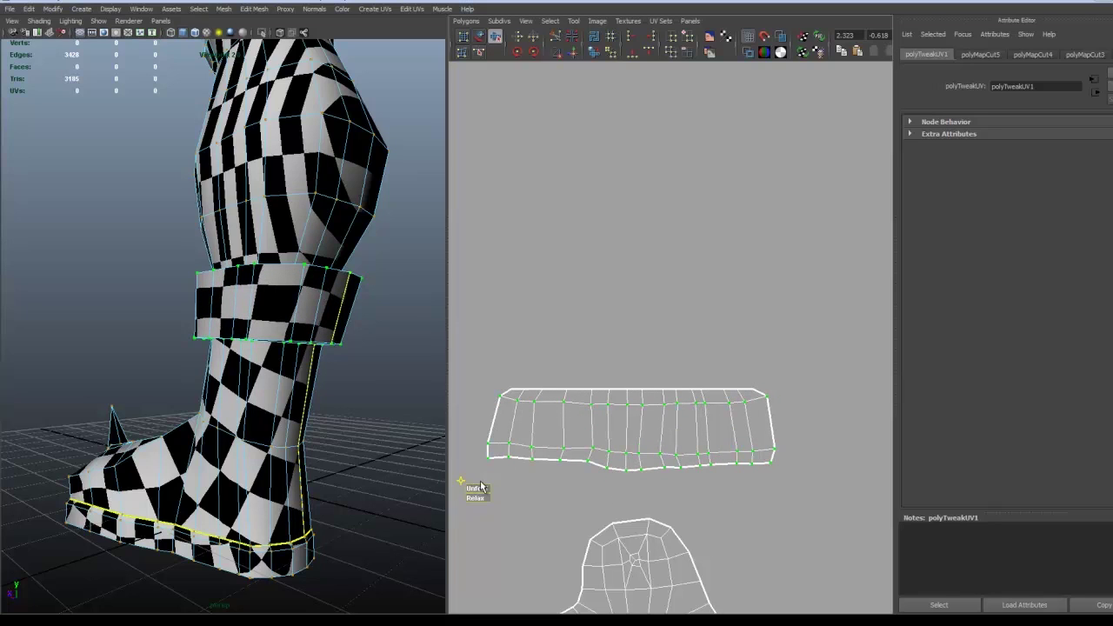
right_click_drag(474, 494, 697, 498)
right_click_drag(487, 497, 578, 487)
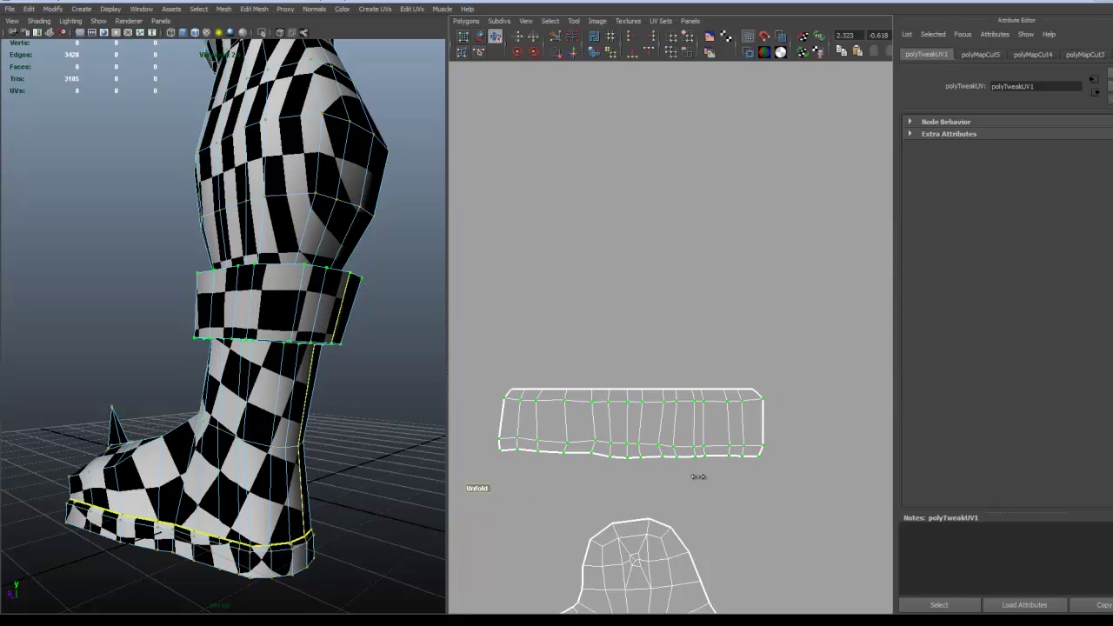
left_click_drag(480, 489, 772, 489)
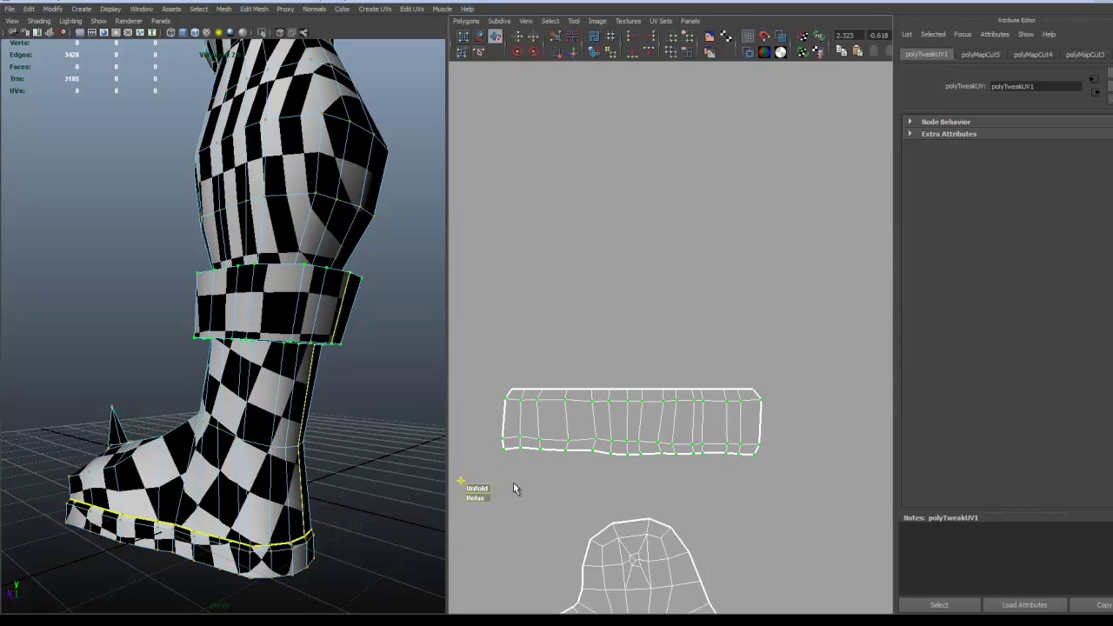
right_click_drag(476, 494, 717, 494)
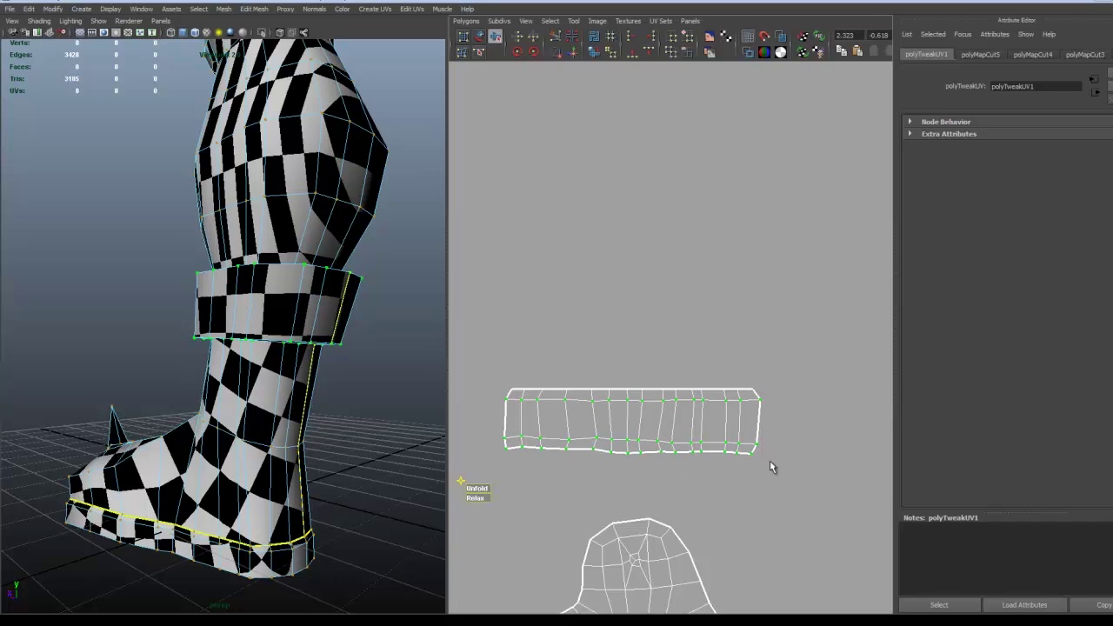
Straighten both ends of the cuff's shell, aligning the right end to maximum U and the left end to minimum U.
left_click_drag(769, 460, 747, 370)
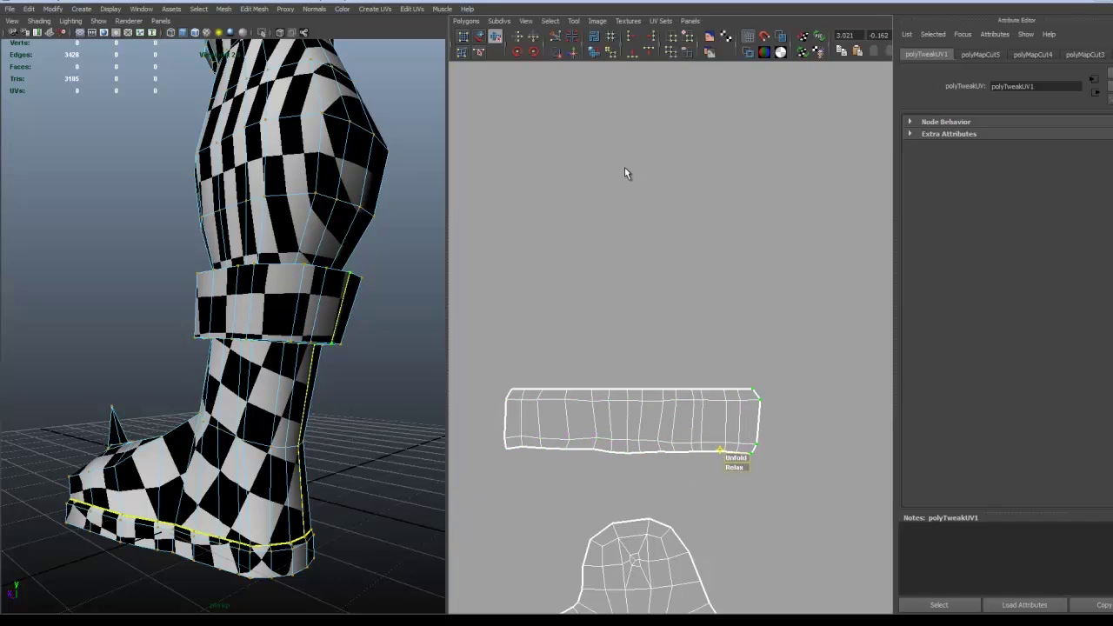
left_click(650, 50)
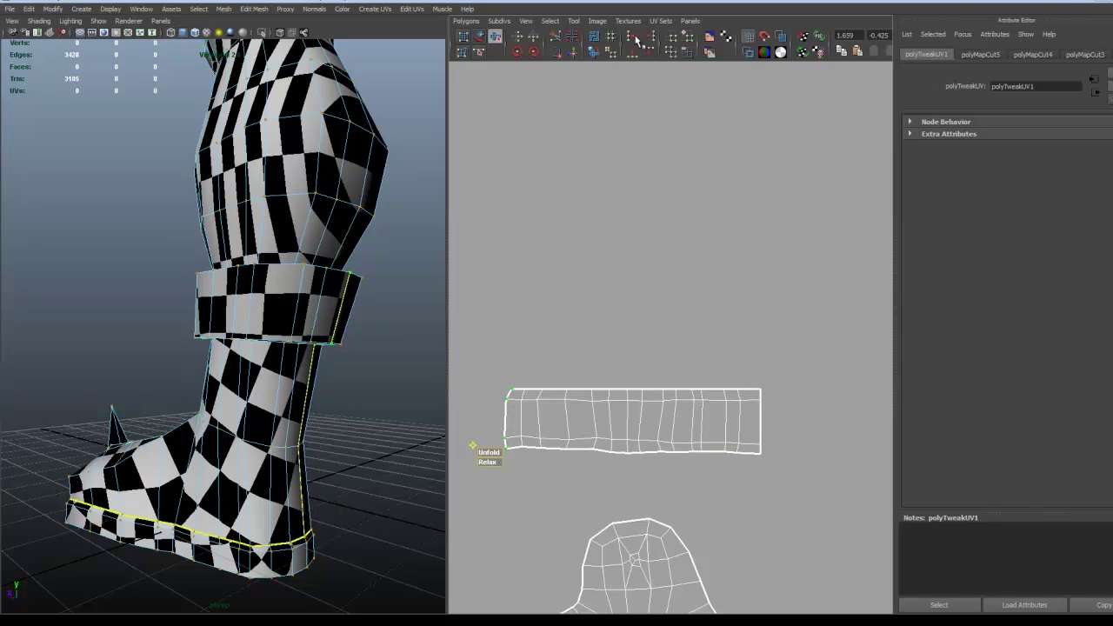
left_click(632, 53)
Align the cuff shell's lower border UVs to their maximum V value and move that row down slightly.
left_click_drag(518, 444, 499, 445)
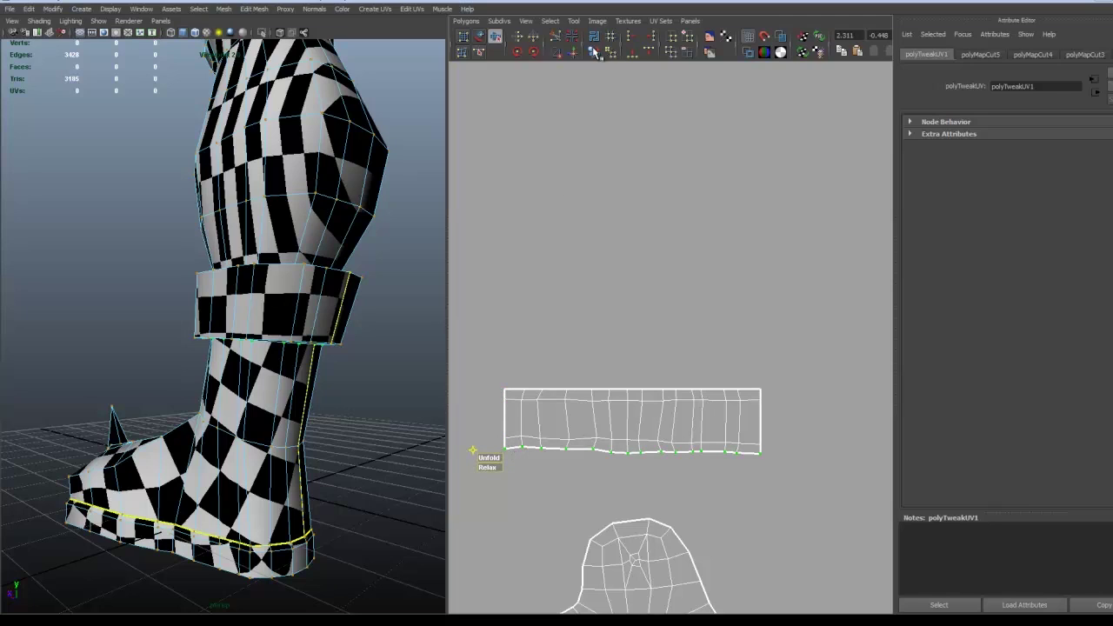
left_click(651, 52)
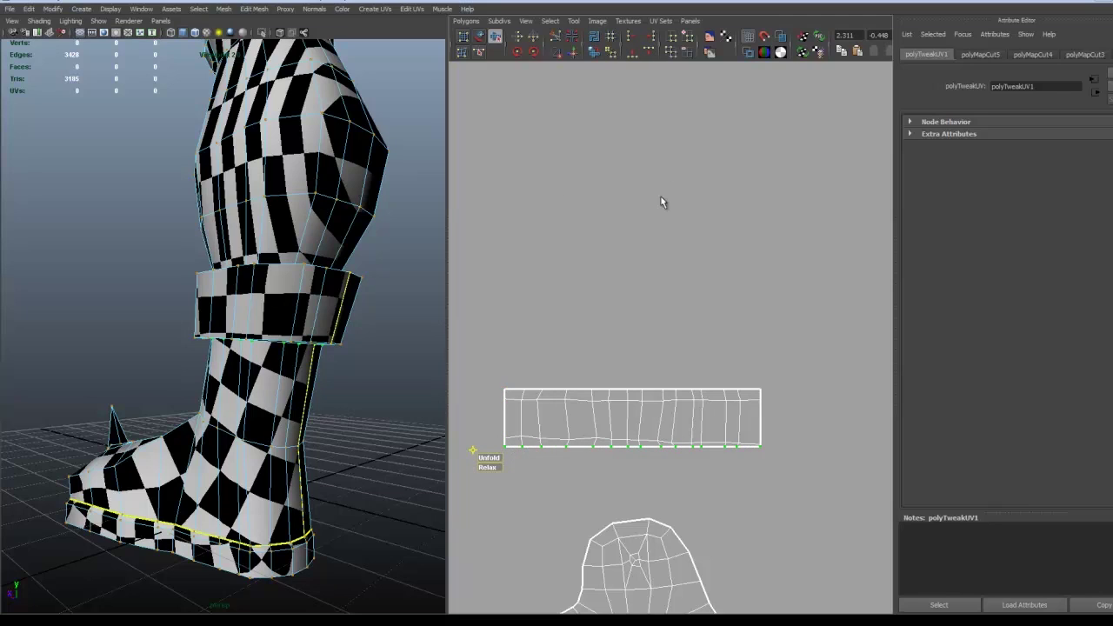
key("w")
left_click_drag(629, 426, 630, 432)
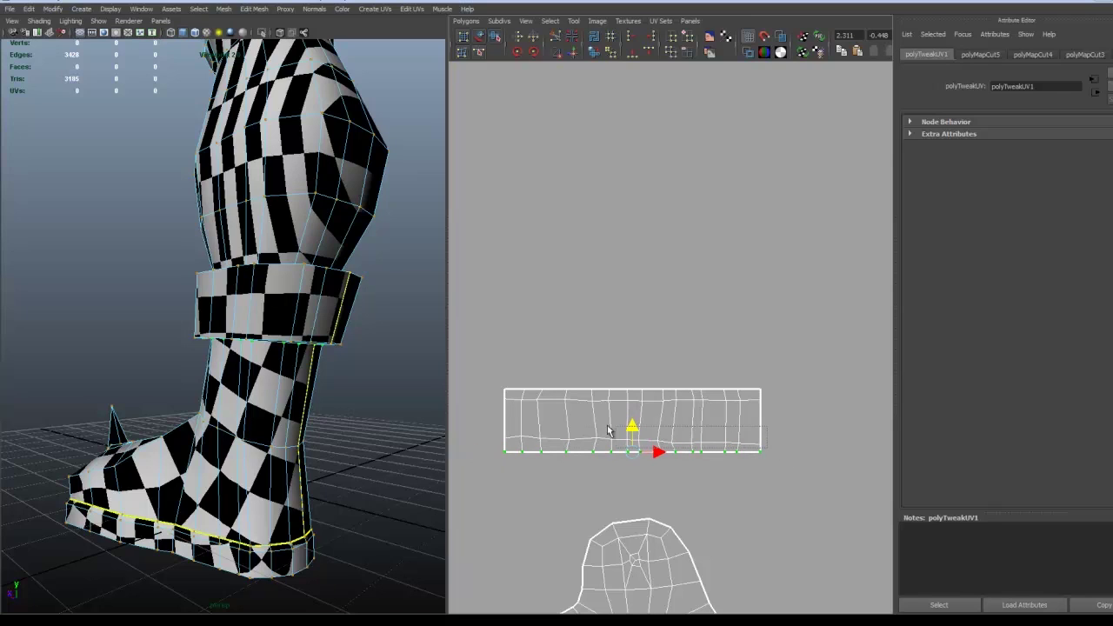
Straighten the cuff shell's two inner horizontal UV rows by aligning each in V, nudging the lower one down slightly.
key("Up")
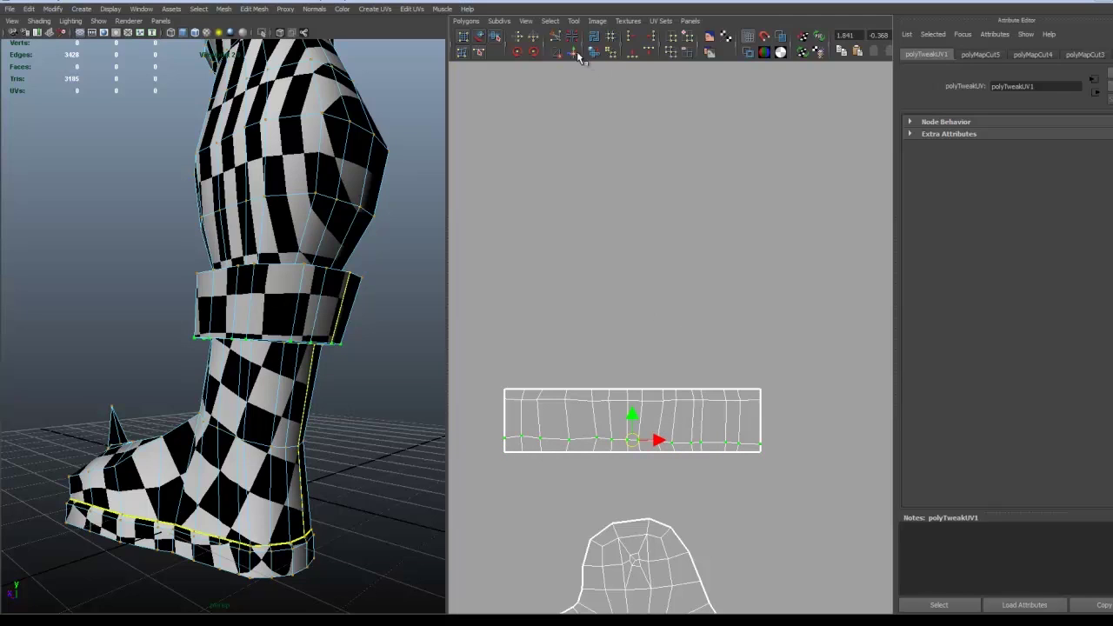
left_click(645, 51)
left_click_drag(633, 420, 633, 423)
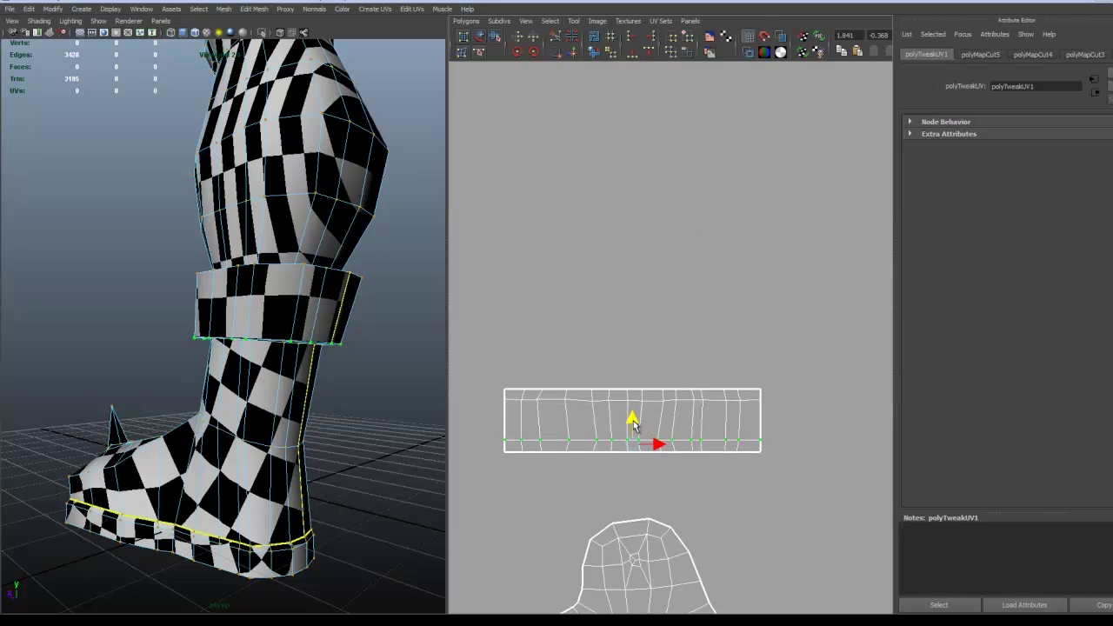
left_click_drag(782, 417, 503, 397)
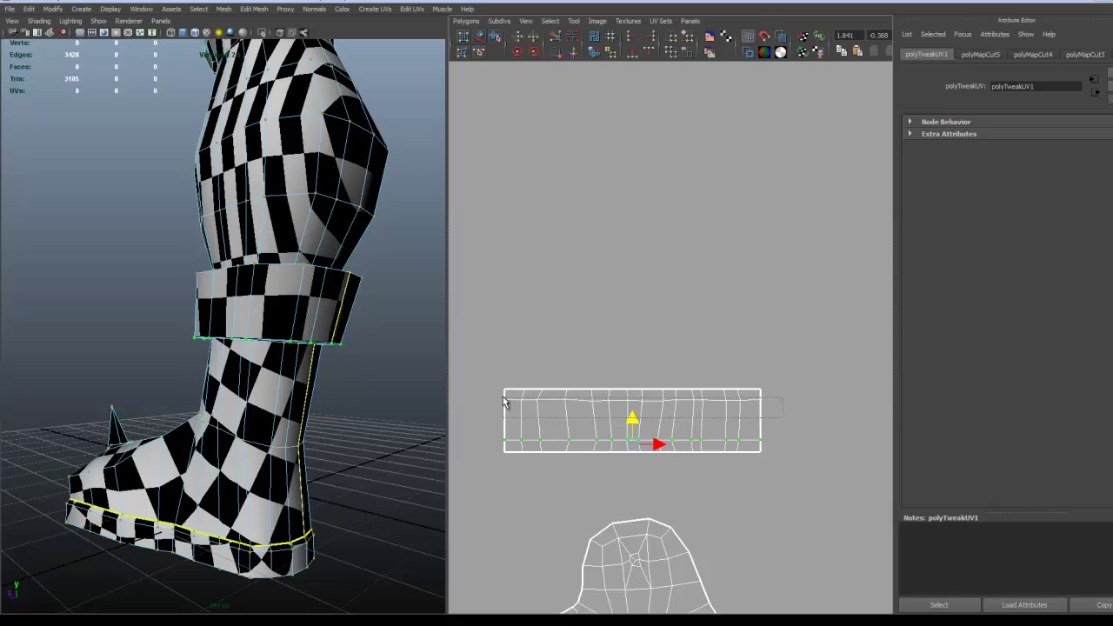
left_click(633, 53)
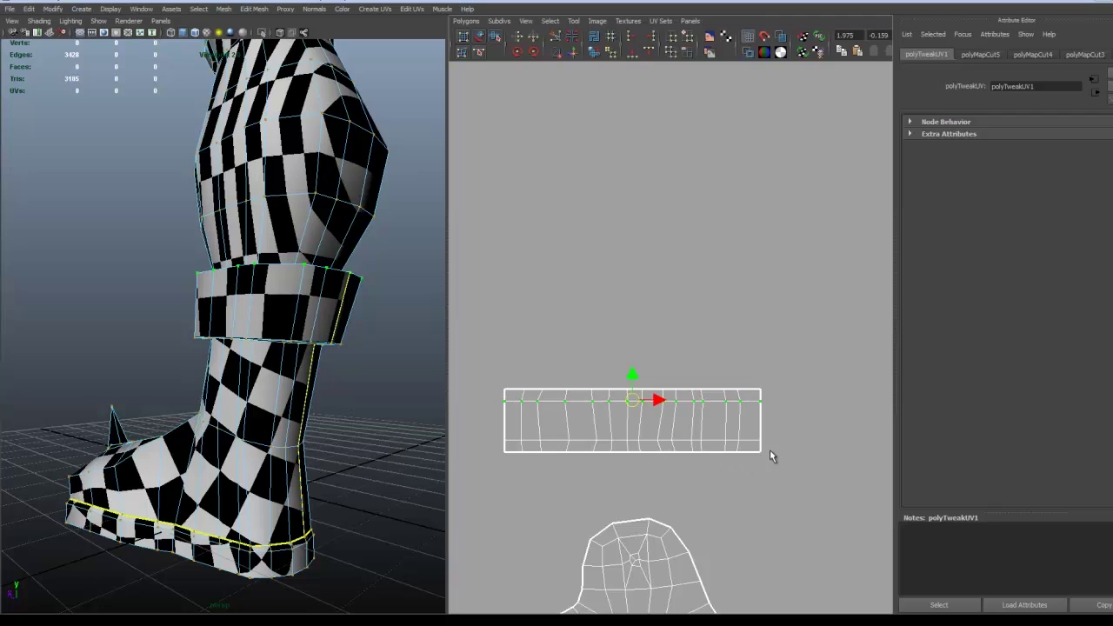
Relax and unfold only the cuff shell's interior UVs with the Smooth UV Tool, checking the checkers around the cuff.
mouse_move(735, 437)
right_mouse_down("ctrl")
mouse_move(762, 427)
mouse_move(753, 437)
mouse_move(731, 427)
right_mouse_up("ctrl")
left_click_drag(790, 467, 493, 348)
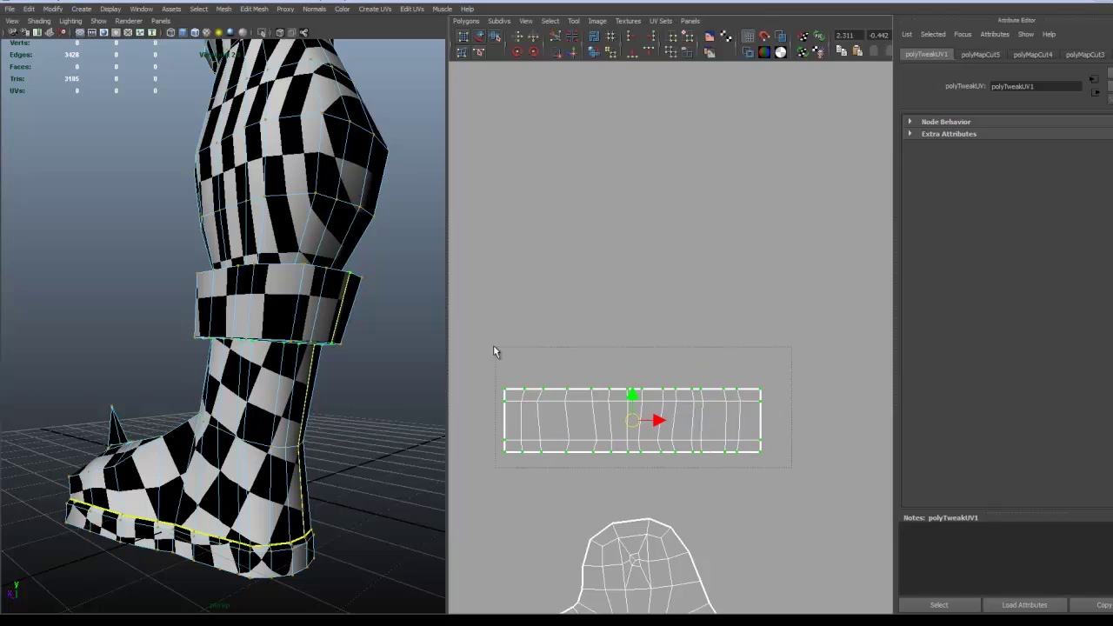
left_click(495, 39)
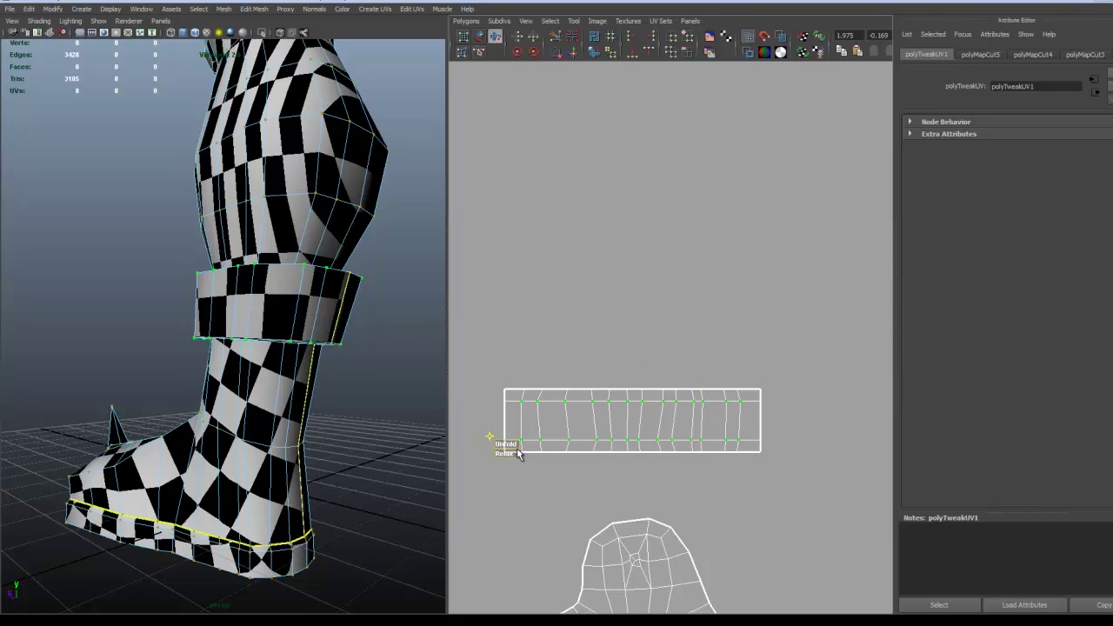
left_click_drag(506, 444, 598, 452)
left_click_drag(504, 451, 653, 452)
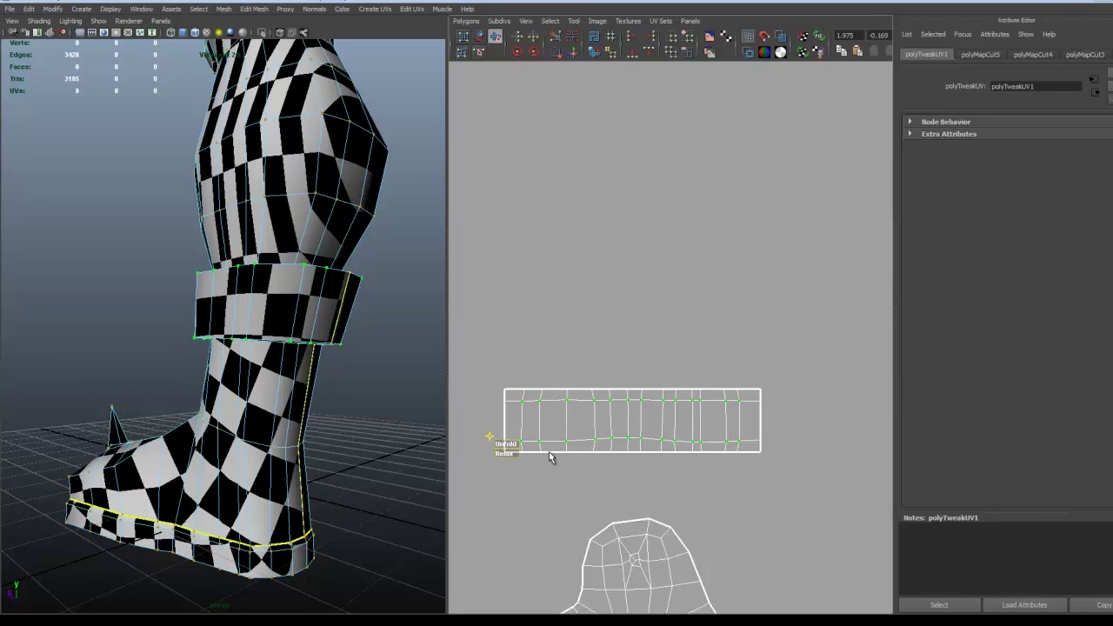
left_click_drag(504, 451, 635, 450)
left_click_drag(506, 452, 589, 446)
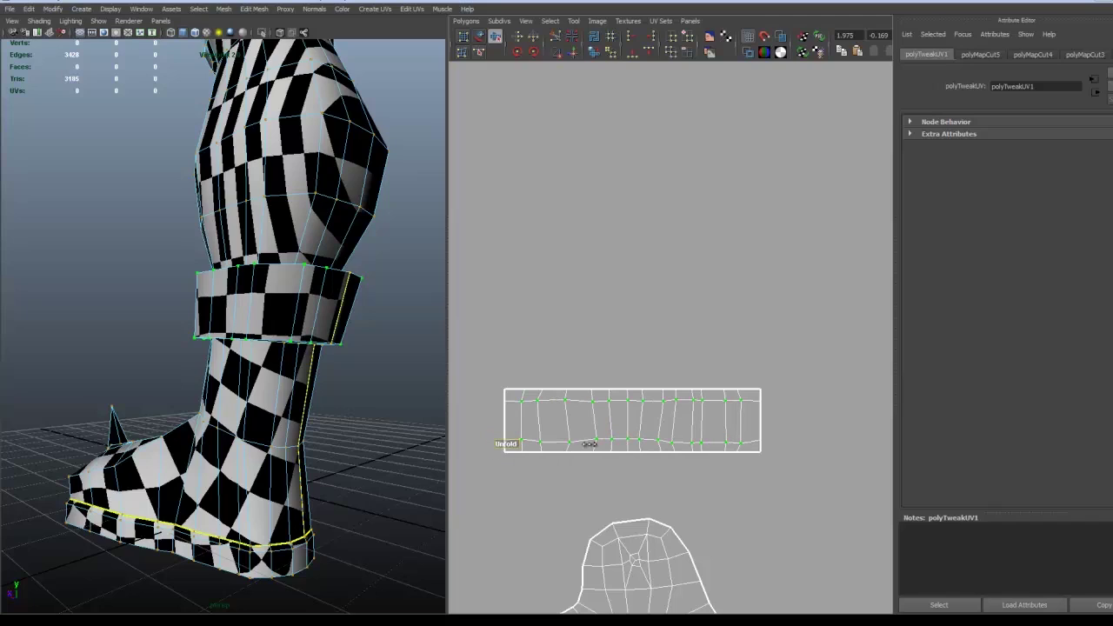
left_click_drag(339, 398, 252, 408, "alt")
left_click_drag(501, 453, 607, 451)
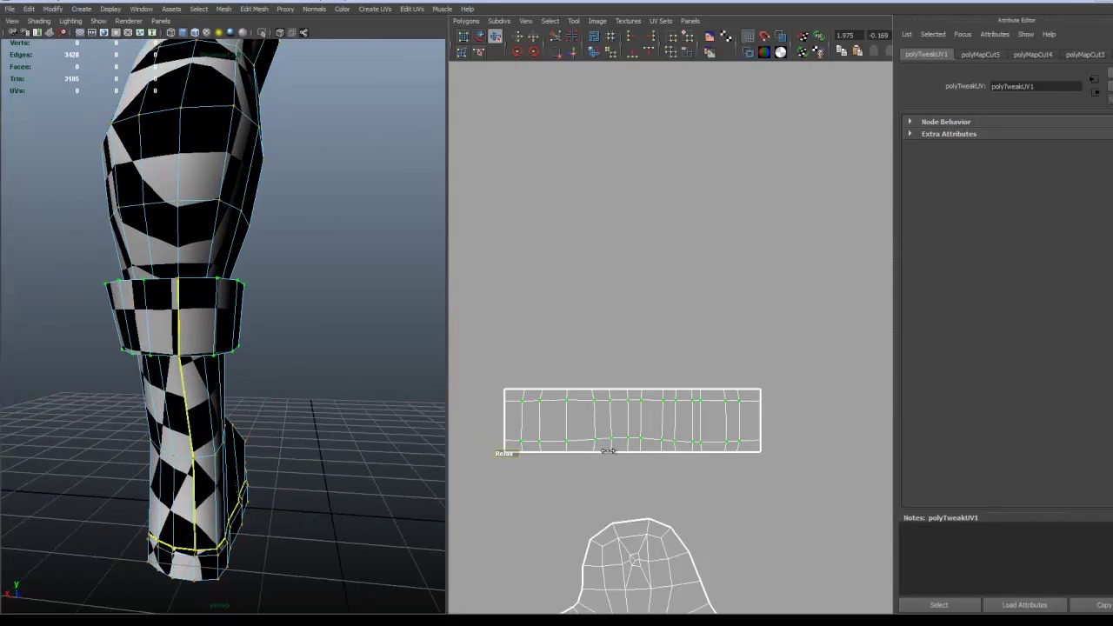
mouse_move(270, 435)
left_mouse_down("alt")
mouse_move(283, 468)
mouse_move(281, 452)
left_mouse_up("alt")
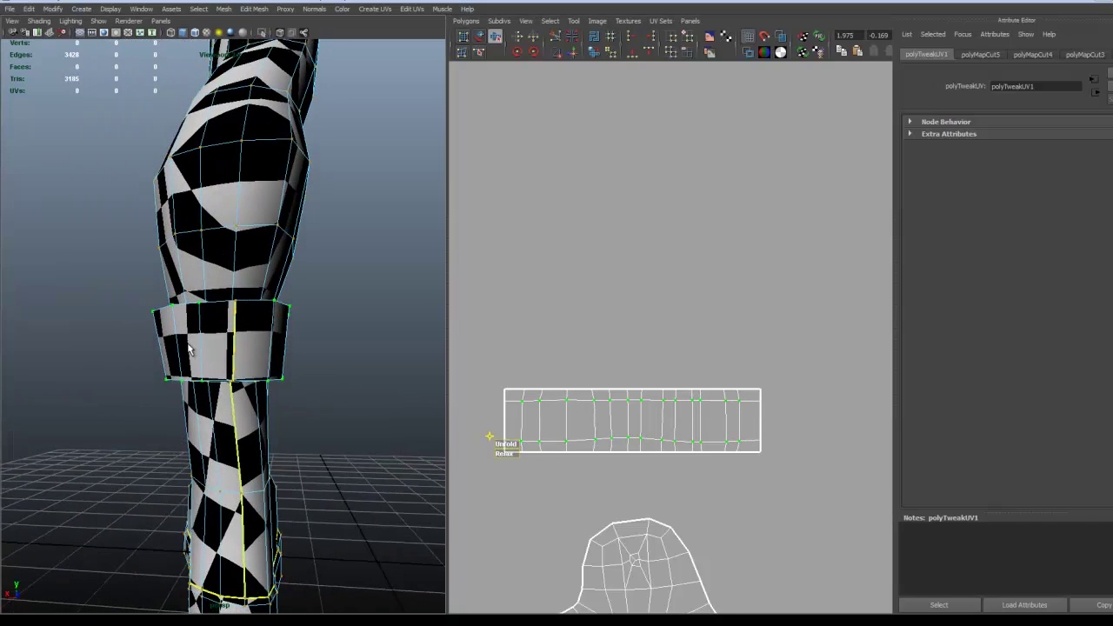
left_click_drag(171, 375, 416, 378, "alt")
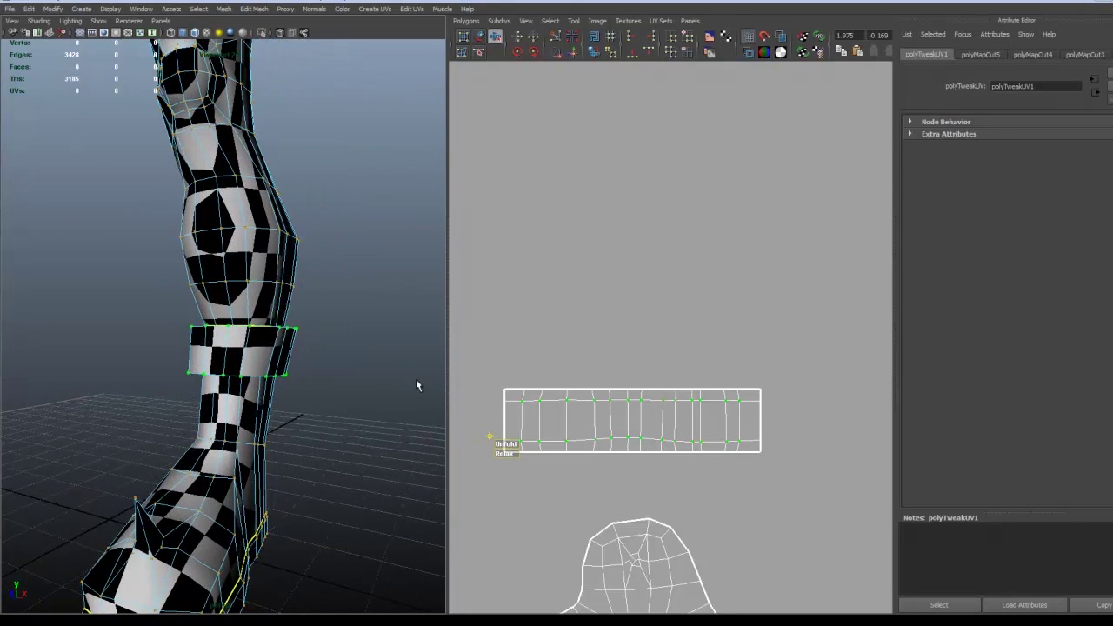
Select the cuff's whole UV shell and move it down to just above the boot's shell.
scroll(588, 471, "down", 3)
right_click_drag(639, 405, 661, 398, "ctrl")
left_click_drag(643, 389, 647, 423)
key("r")
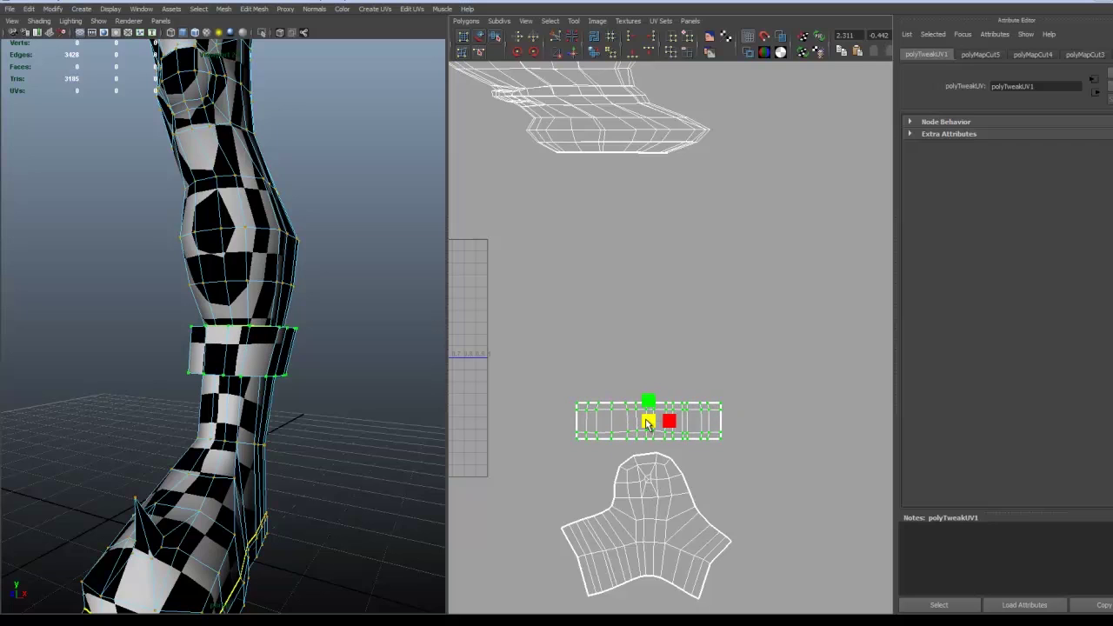
scroll(631, 459, "down", 3)
middle_click_drag(605, 402, 616, 427, "alt")
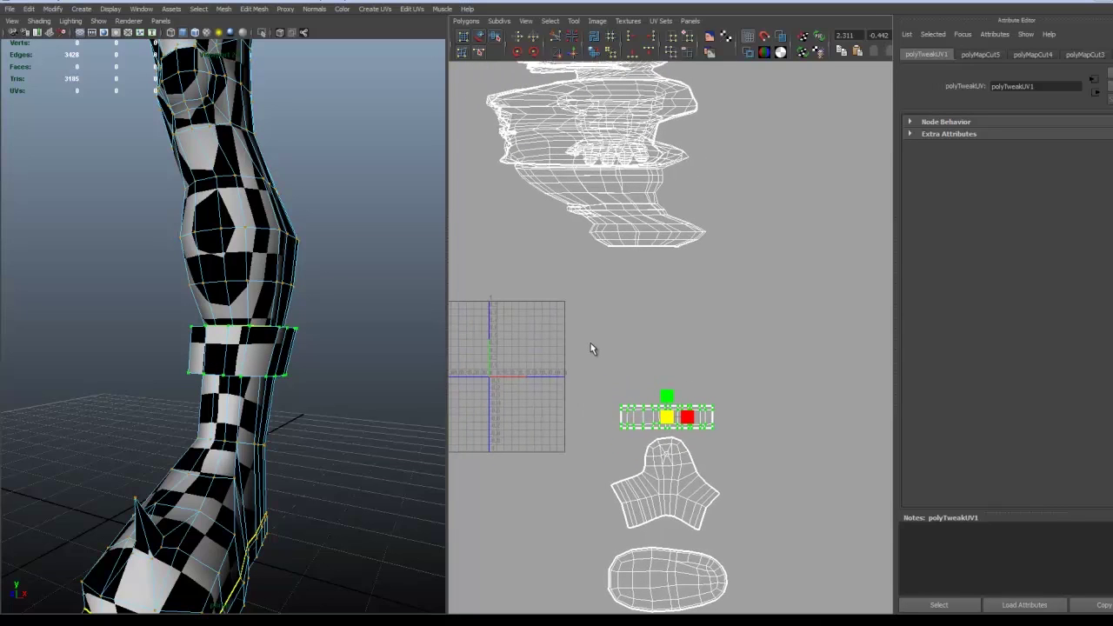
middle_click_drag(590, 342, 625, 402, "alt")
Select the slanted edge loop around the top of the thigh and cut the UVs along it.
scroll(238, 317, "down", 4)
middle_click_drag(233, 282, 253, 399, "alt")
middle_click_drag(222, 186, 260, 391, "alt")
left_click_drag(206, 375, 265, 397, "alt")
scroll(252, 335, "up", 4)
right_click_drag(233, 425, 233, 394)
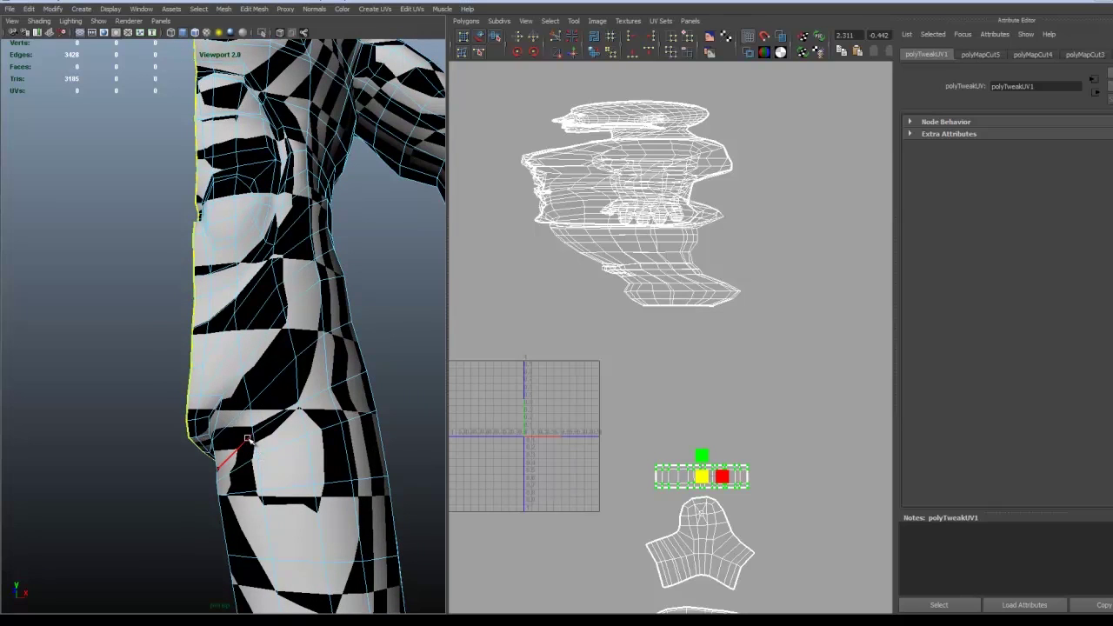
left_click(238, 418)
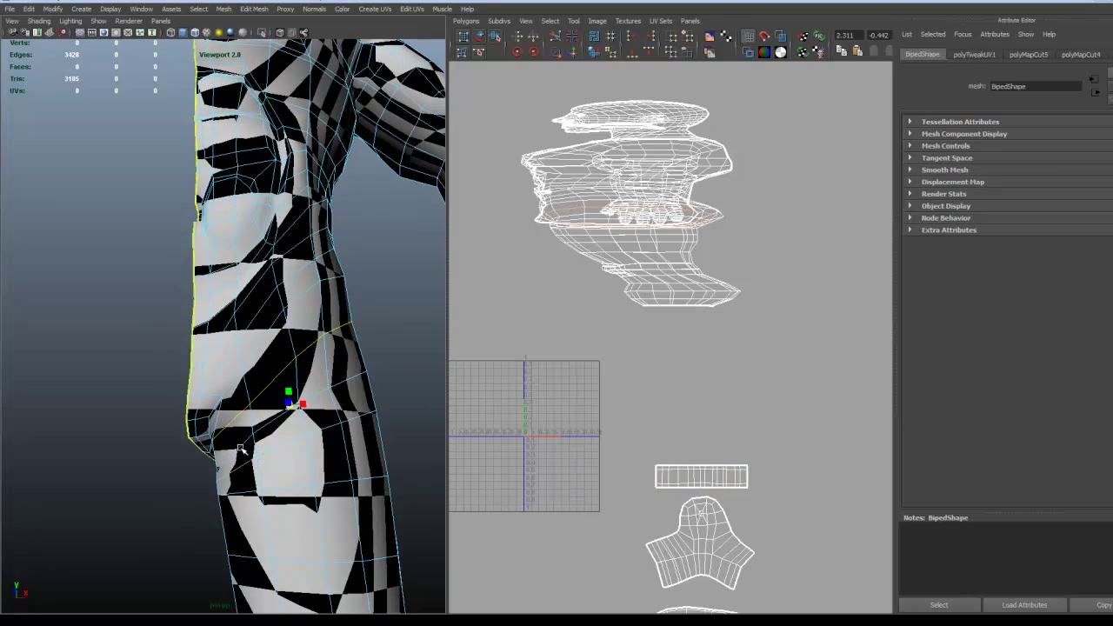
left_click_drag(240, 451, 218, 492, "alt")
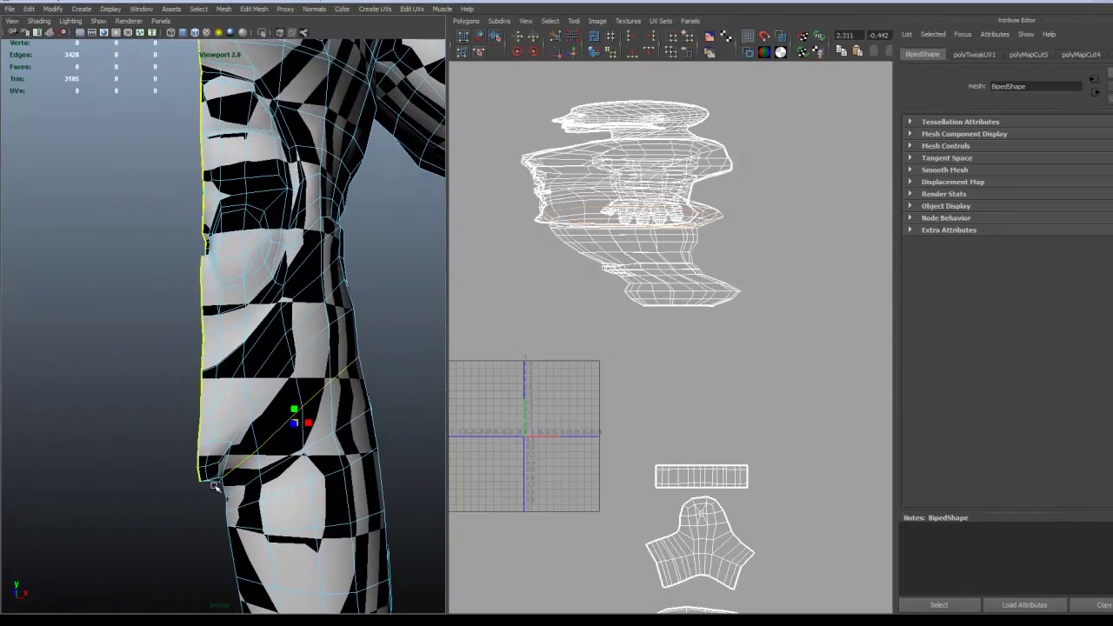
left_click(551, 40)
Select the edge loop that crosses the outer shoulder and runs down toward the armpit.
middle_click_drag(251, 447, 219, 497, "alt")
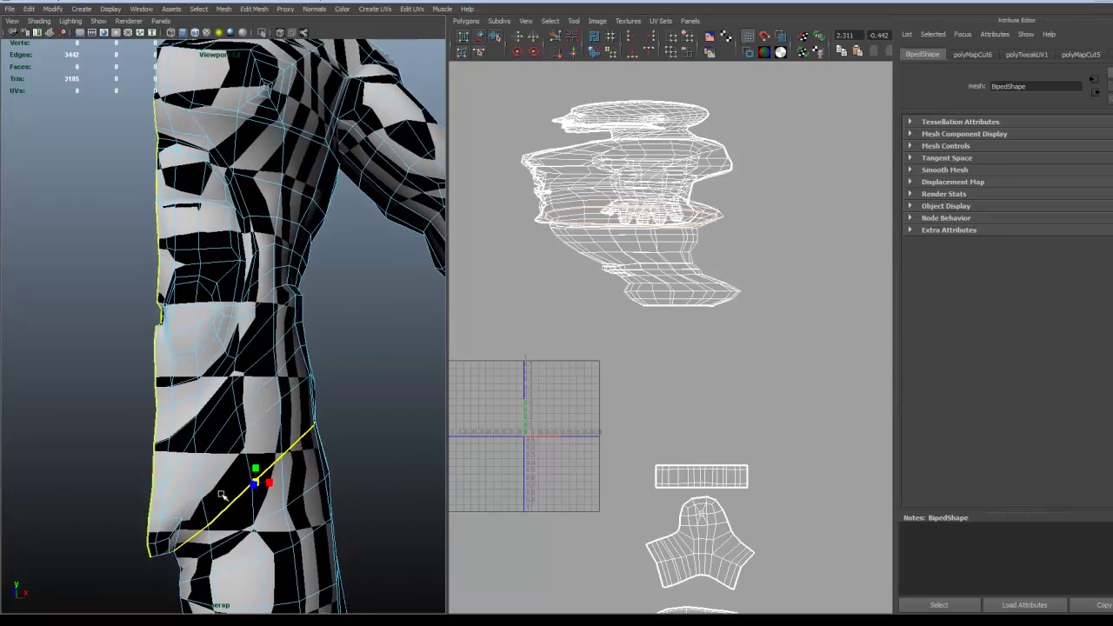
scroll(221, 494, "down", 3)
middle_click_drag(258, 326, 220, 426, "alt")
left_click_drag(220, 426, 267, 350, "alt")
middle_click_drag(268, 351, 214, 451, "alt")
left_click_drag(214, 450, 248, 427, "alt")
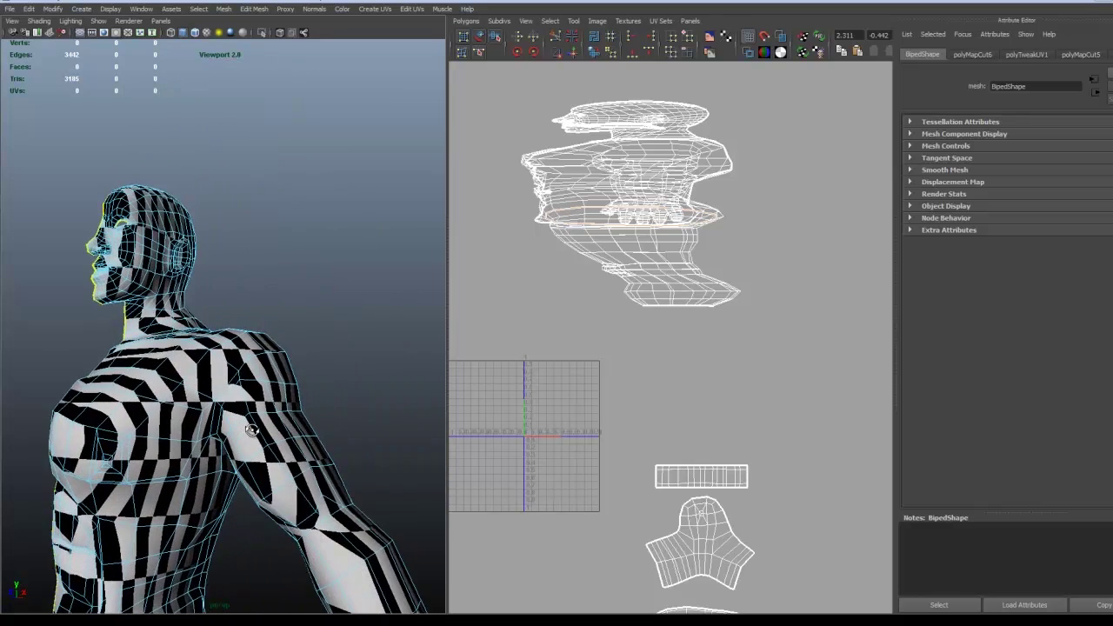
right_click_drag(248, 427, 315, 425, "alt")
left_click_drag(315, 424, 273, 418, "alt")
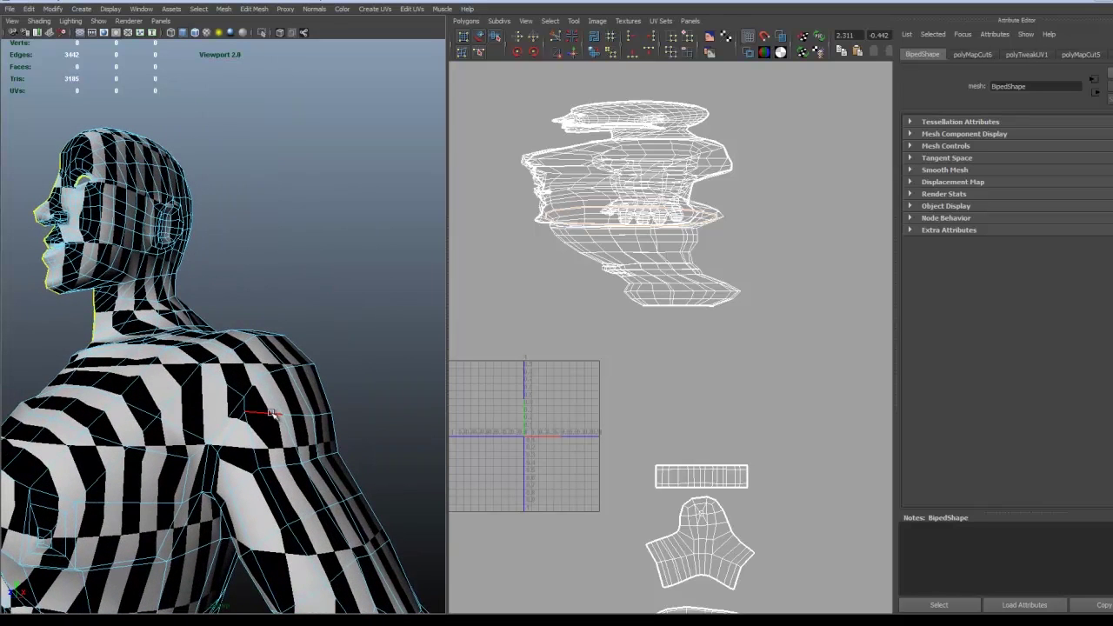
left_click(271, 414)
double_click(266, 414)
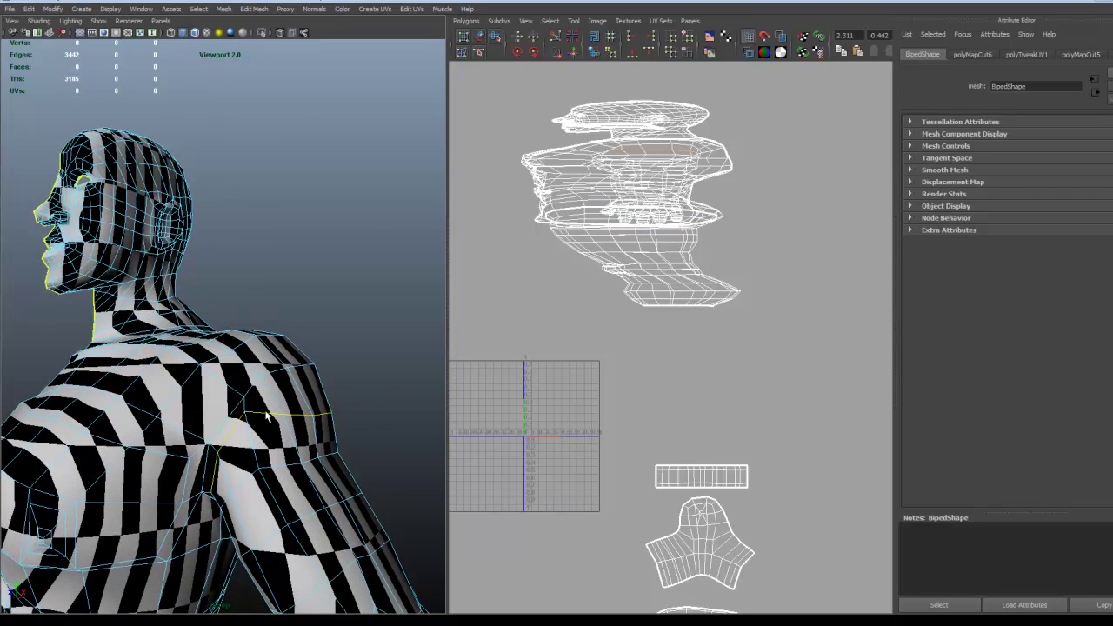
Complete the shoulder edge selection through the armpit and around the back of the arm, and cut the UVs along it.
scroll(276, 429, "down", 3)
left_click_drag(274, 428, 276, 437, "alt")
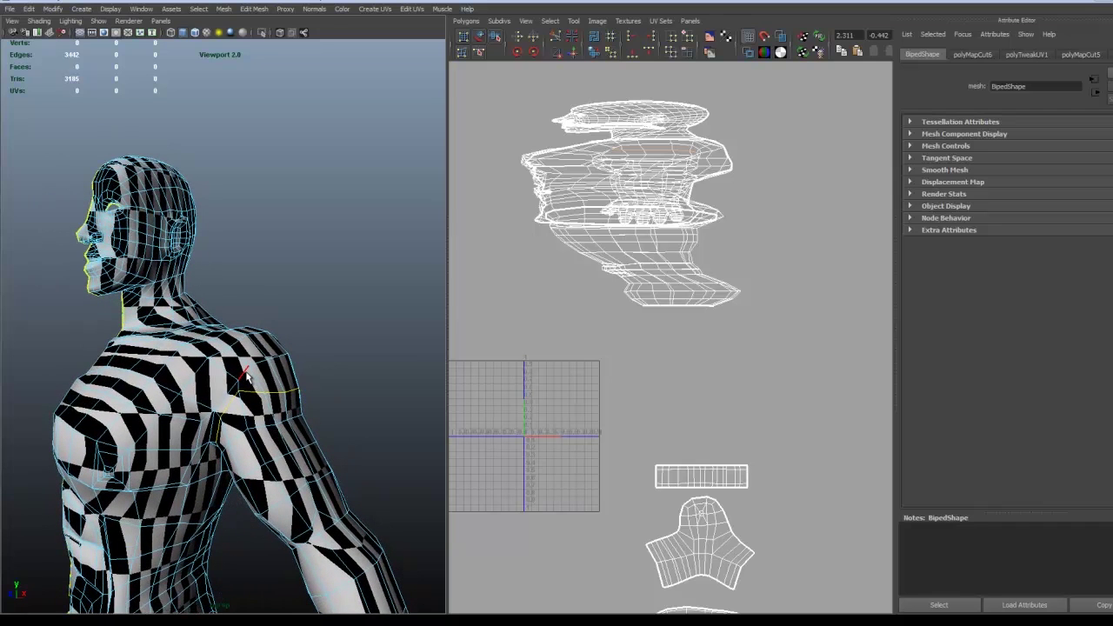
left_click_drag(246, 374, 272, 369, "alt")
scroll(248, 365, "up", 4)
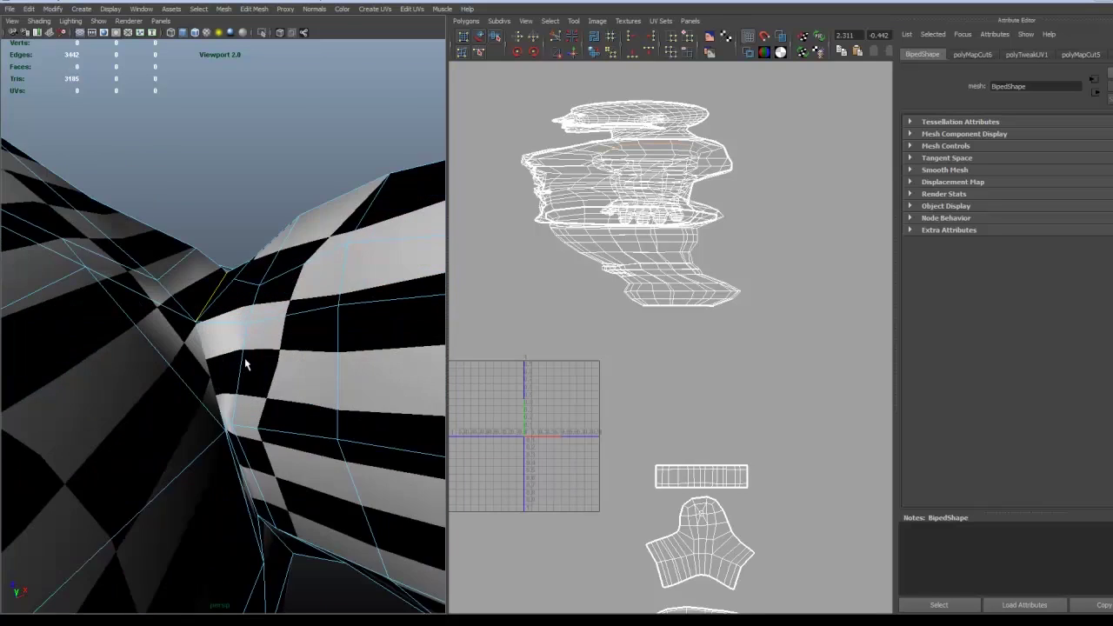
scroll(248, 372, "down", 3)
left_click_drag(209, 378, 276, 471, "alt")
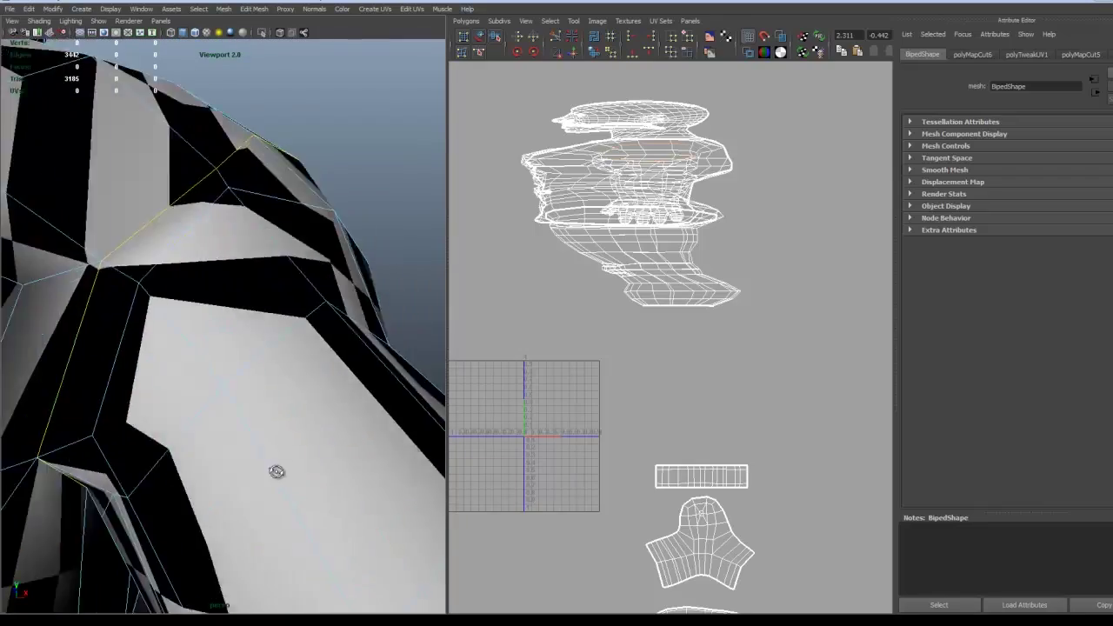
right_click_drag(277, 471, 23, 482, "alt")
left_click_drag(274, 424, 305, 465, "alt")
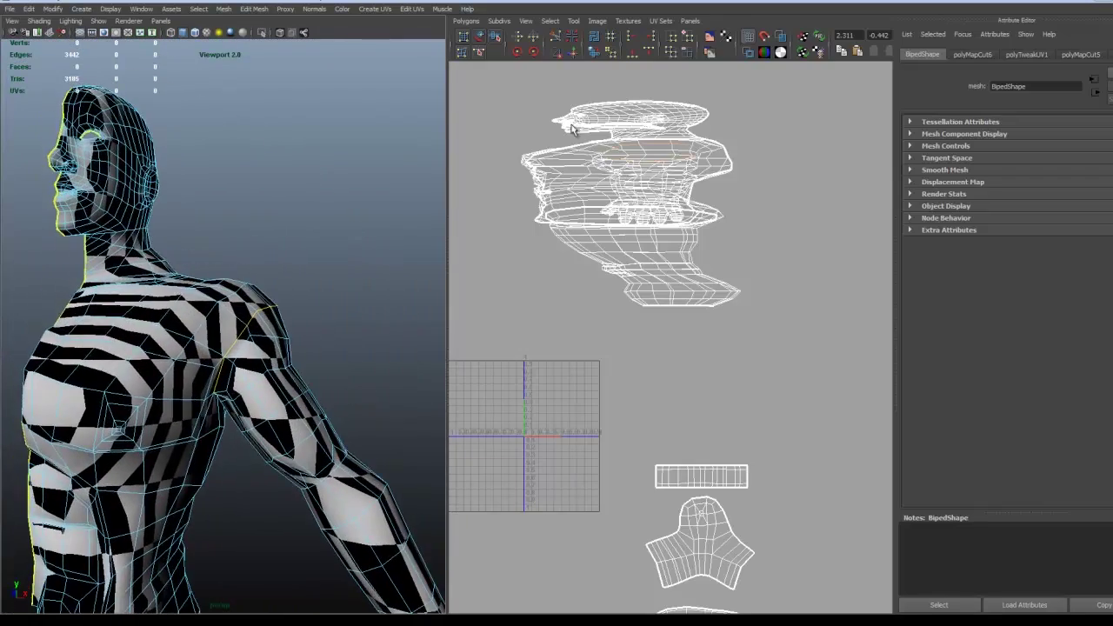
left_click(554, 36)
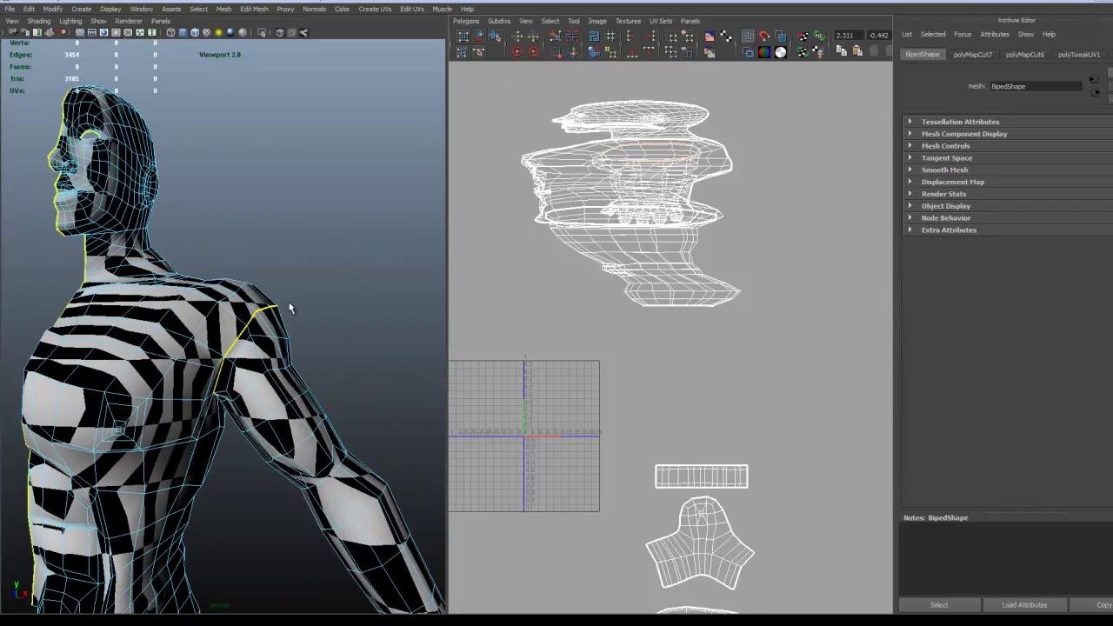
Select the lengthwise edge loop along the underside of the arm and deselect its edges on the leg and boot.
left_click_drag(291, 308, 185, 273, "alt")
left_click_drag(170, 322, 172, 319, "alt")
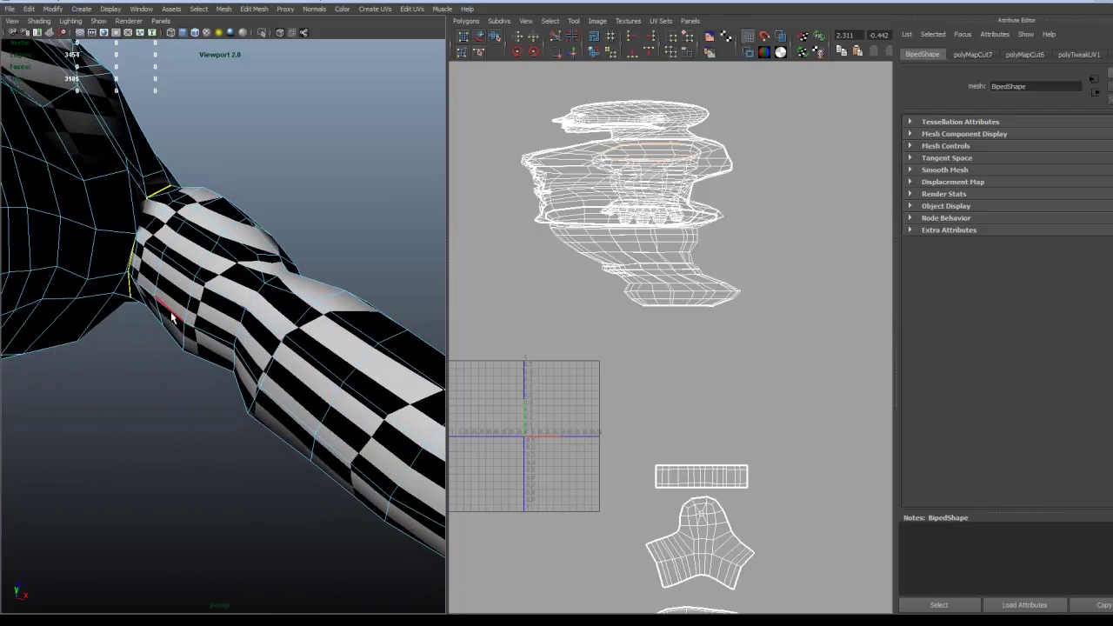
double_click(171, 309)
scroll(187, 341, "down", 10)
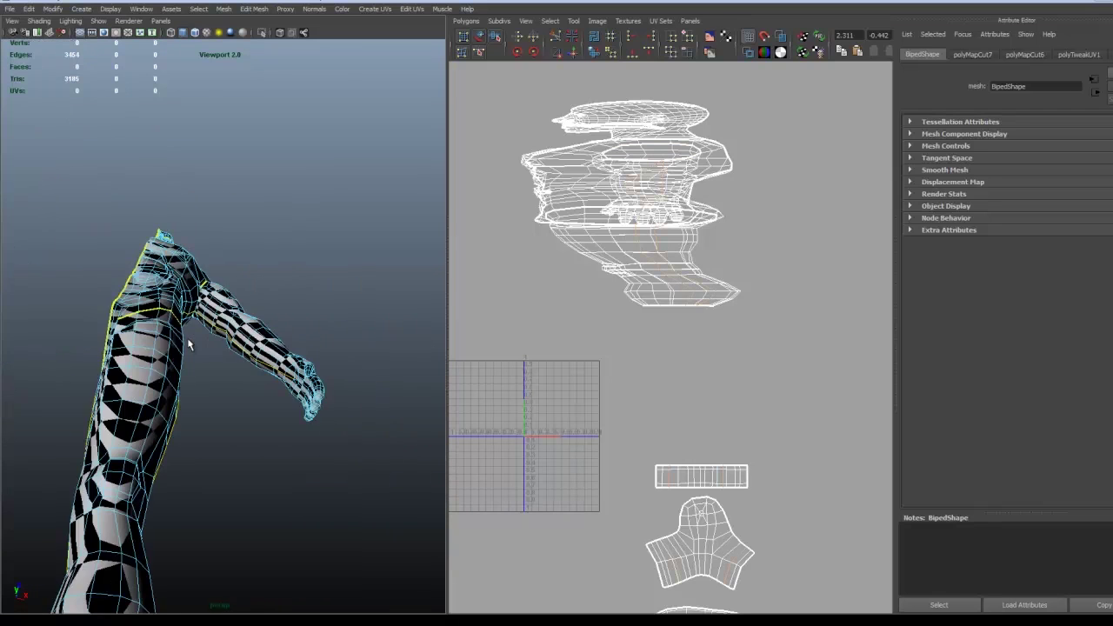
left_click_drag(219, 345, 259, 353, "alt")
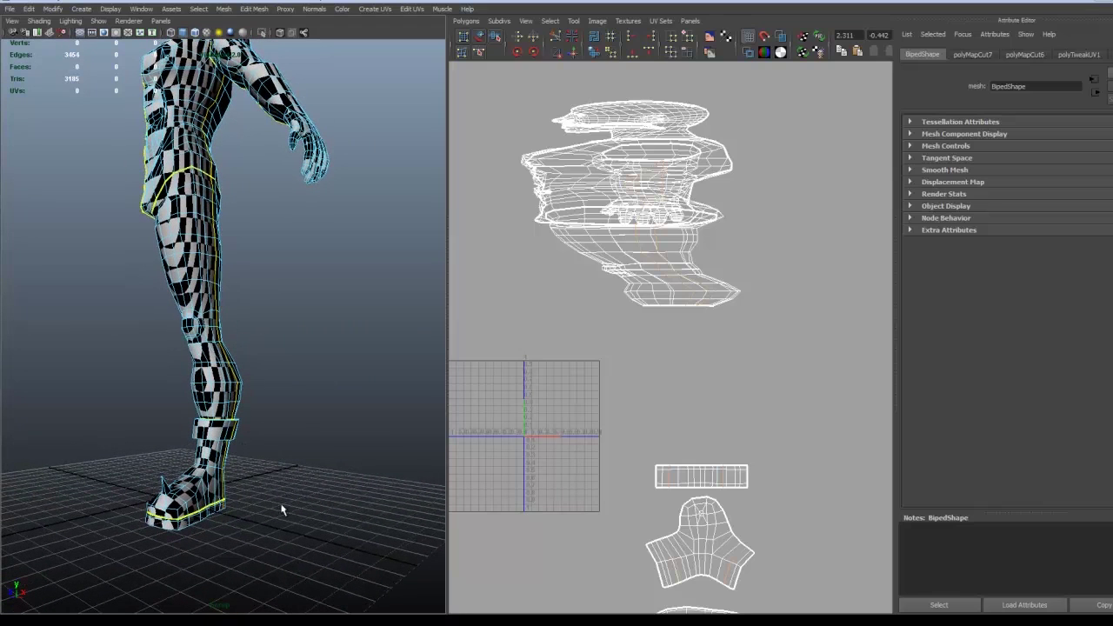
left_click_drag(286, 536, 95, 315, "ctrl")
middle_click_drag(241, 300, 286, 419, "alt")
left_click_drag(319, 427, 259, 301, "ctrl")
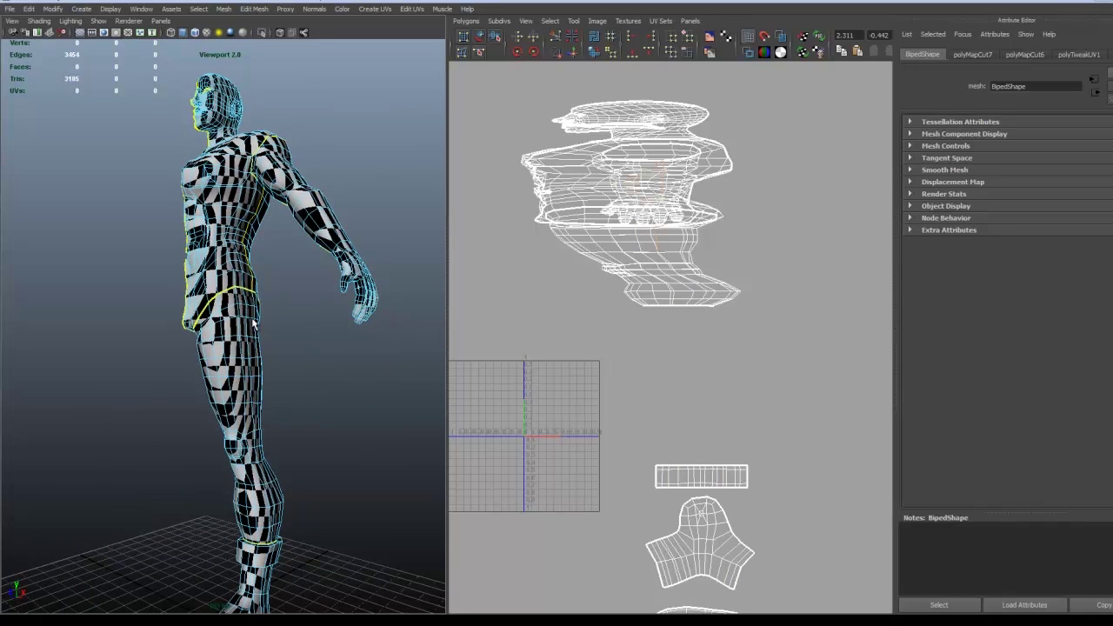
Add the edge ring around the wrist to the arm seam selection and cut the UVs along the selected edges.
middle_click_drag(253, 318, 267, 437, "alt")
left_click_drag(262, 433, 288, 468, "alt")
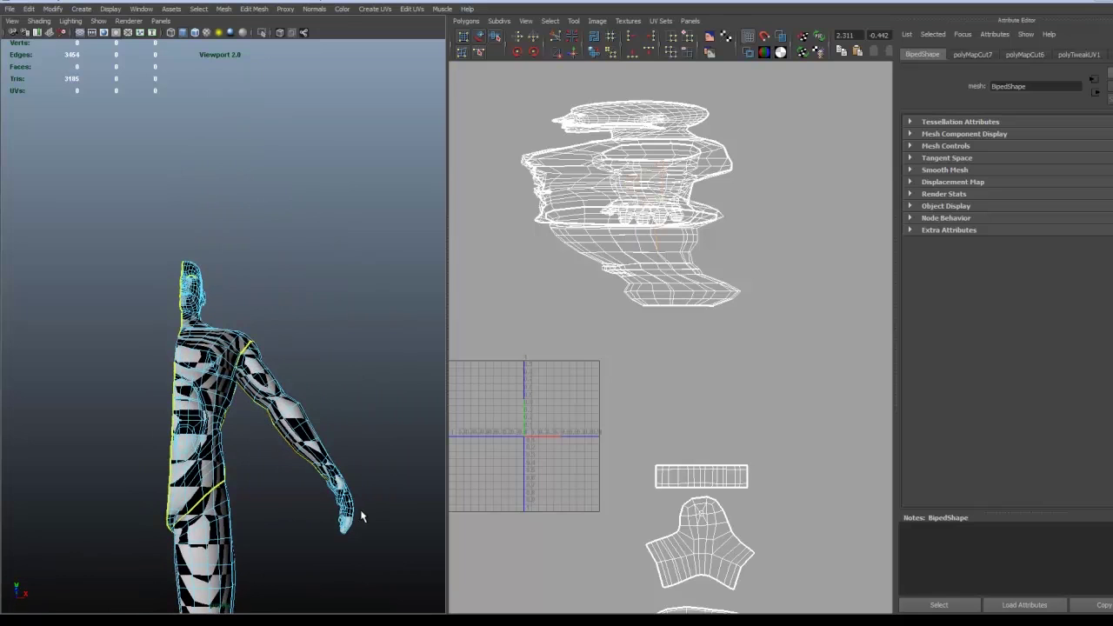
middle_click_drag(355, 524, 283, 490, "alt")
right_click_drag(208, 468, 407, 444, "alt")
middle_click_drag(306, 513, 218, 319, "alt")
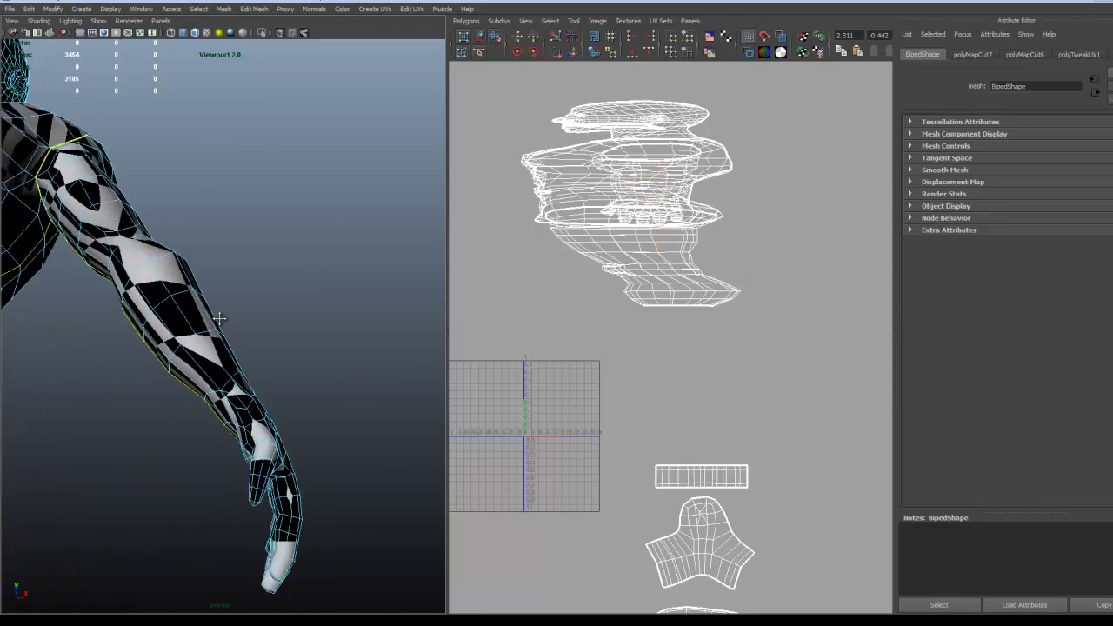
left_click_drag(218, 318, 245, 330, "alt")
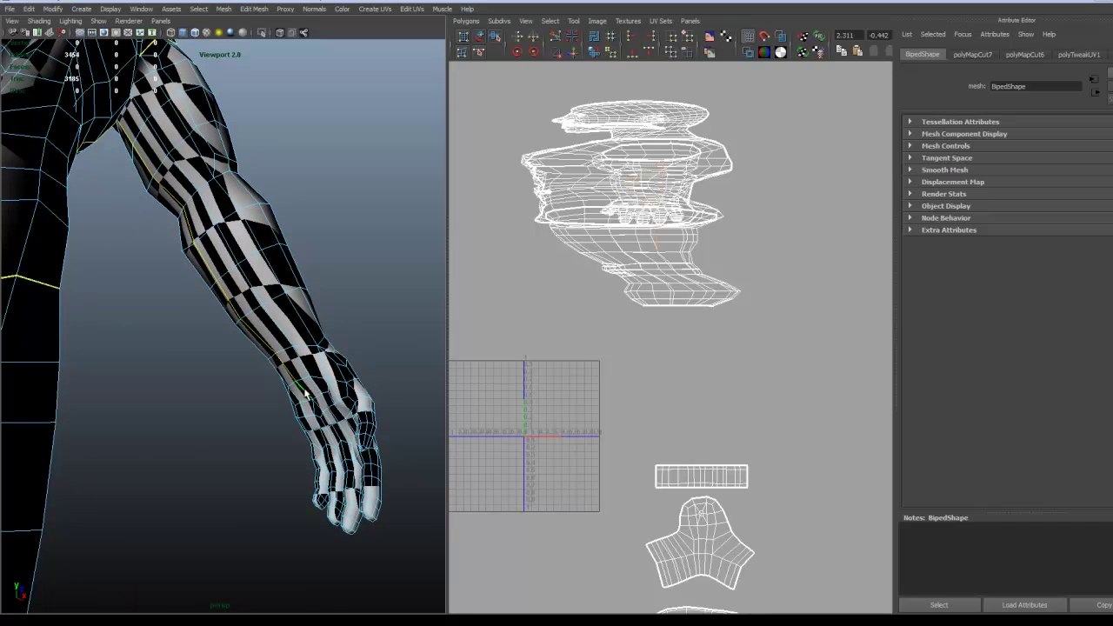
left_click_drag(315, 408, 250, 462, "alt")
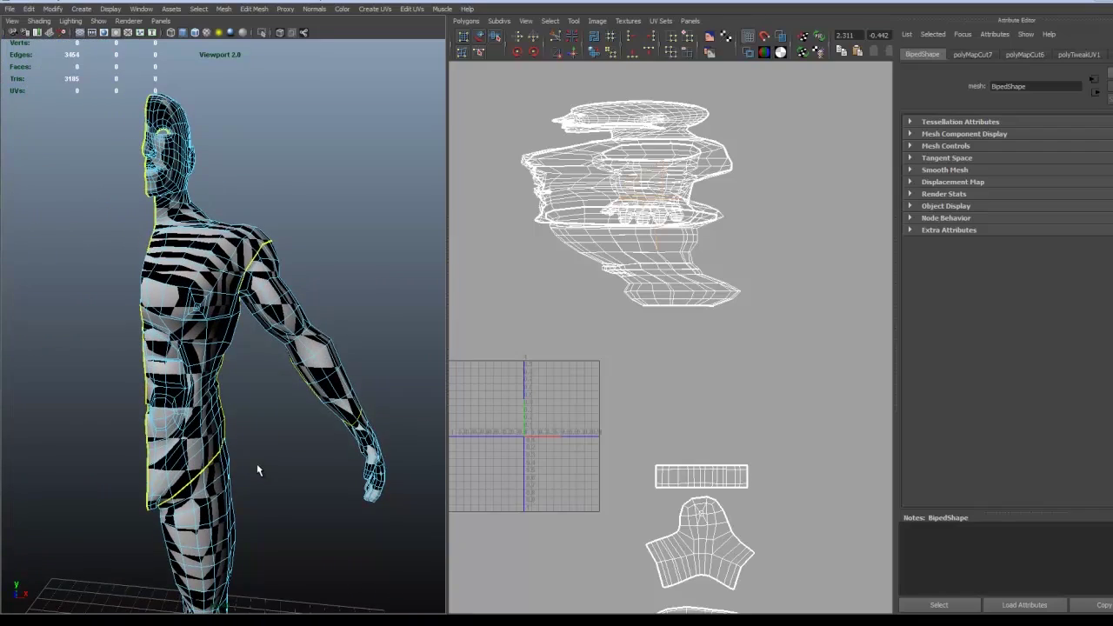
left_click(557, 39)
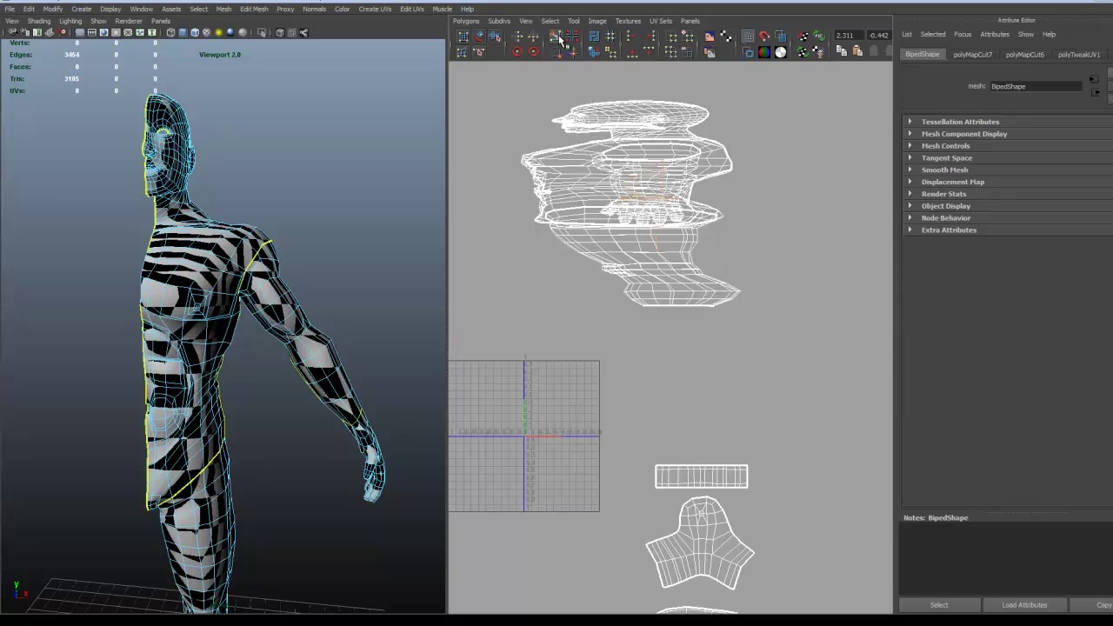
left_click_drag(298, 342, 189, 398, "alt")
left_click_drag(299, 400, 279, 400, "alt")
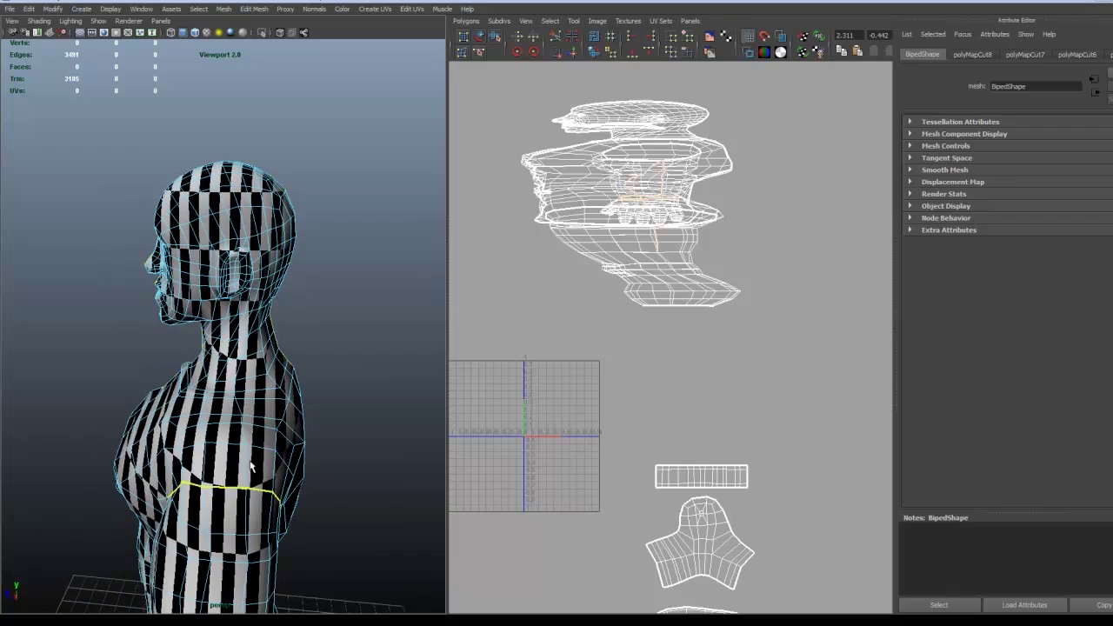